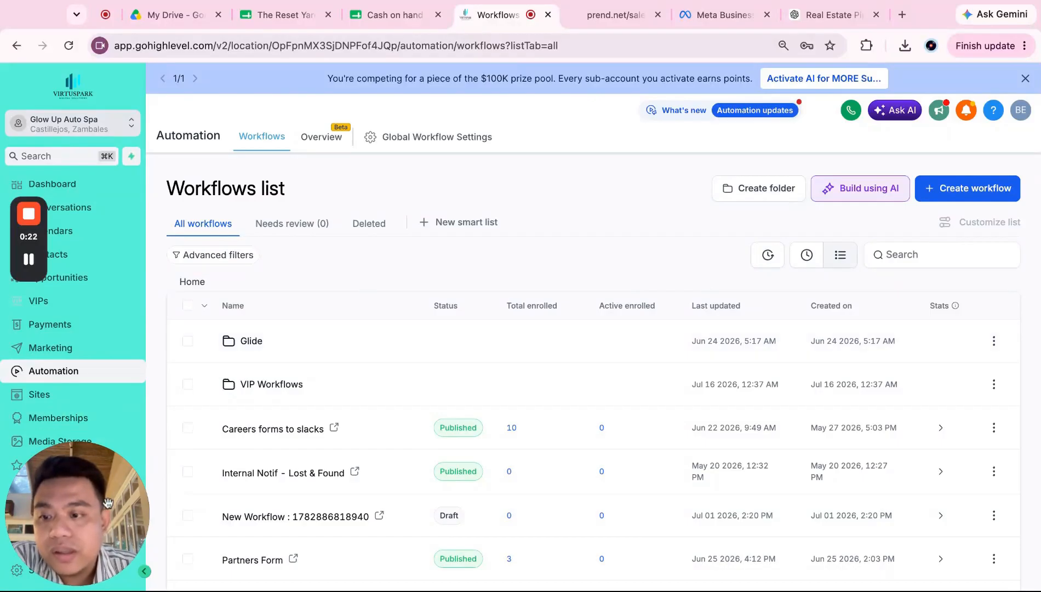
Step: Check the Facebook pages synced under the account's integrations settings
left_click_drag(71, 503, 991, 135)
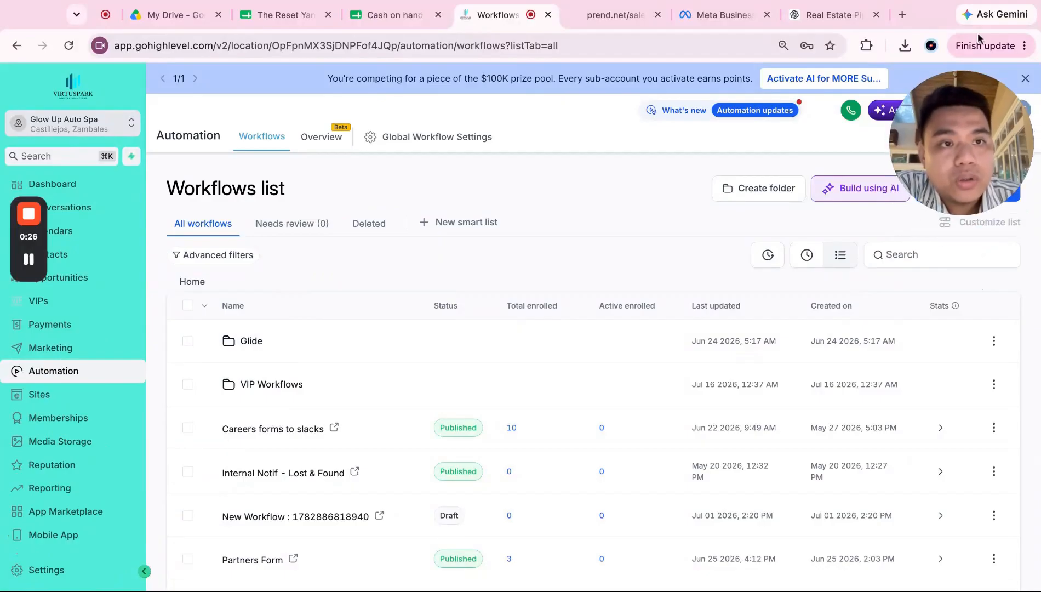
left_click(78, 573)
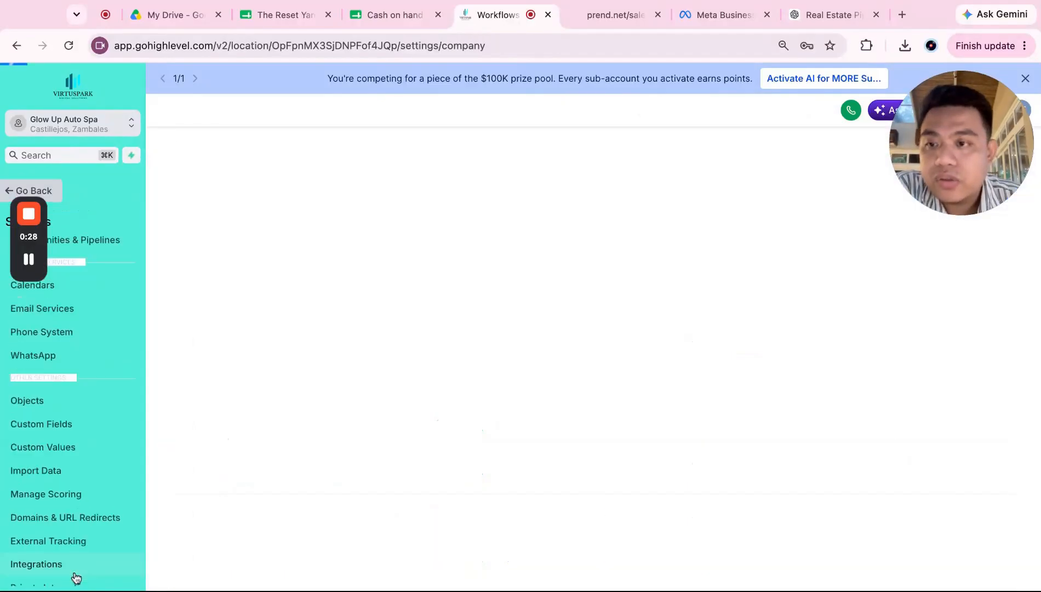
scroll(74, 482, "down", 3)
left_click(71, 464)
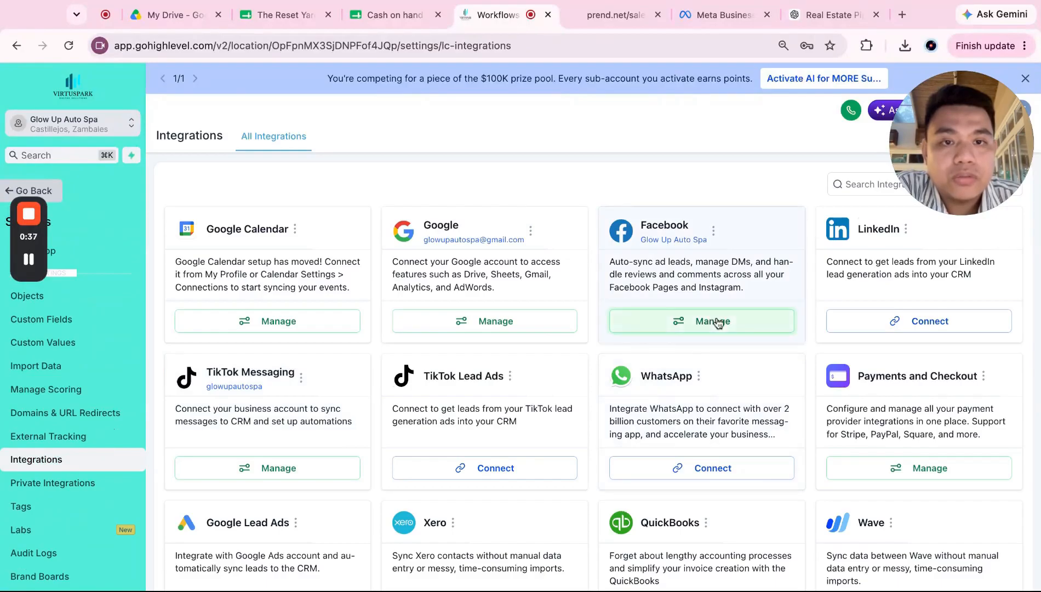
left_click(717, 322)
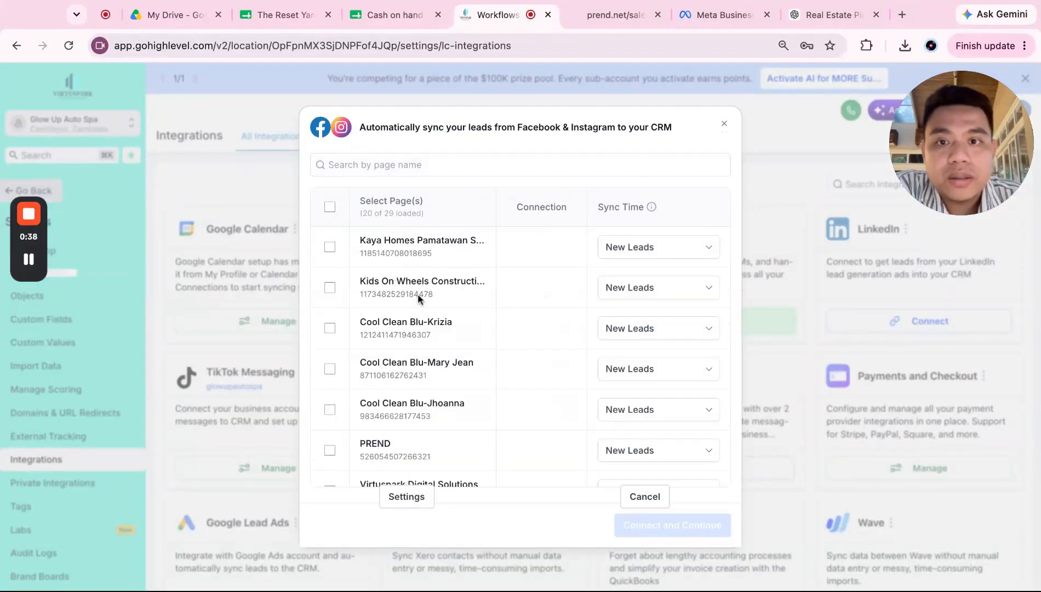
scroll(418, 298, "down", 4)
scroll(419, 305, "down", 1)
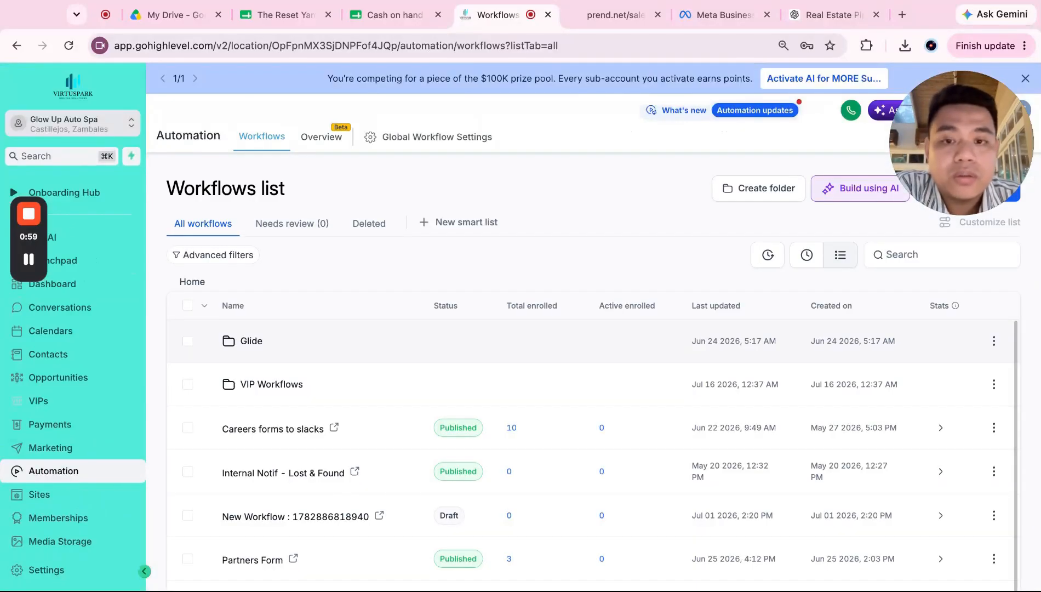
scroll(332, 411, "down", 1)
scroll(332, 411, "up", 1)
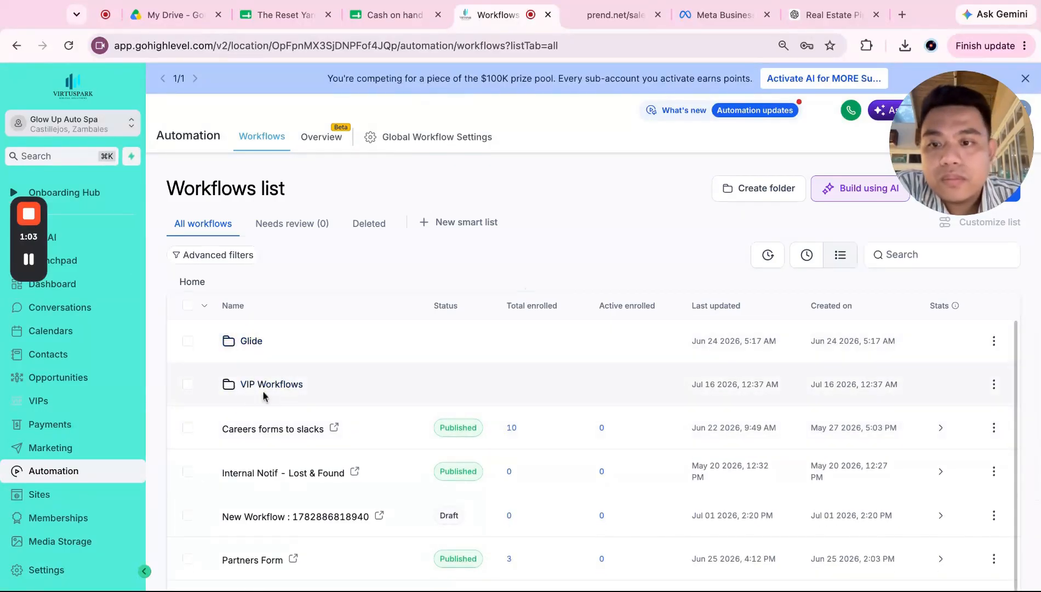
Step: Create a workflow folder named Facebook
left_click(766, 188)
left_click(572, 413)
type("Facebook")
left_click(740, 436)
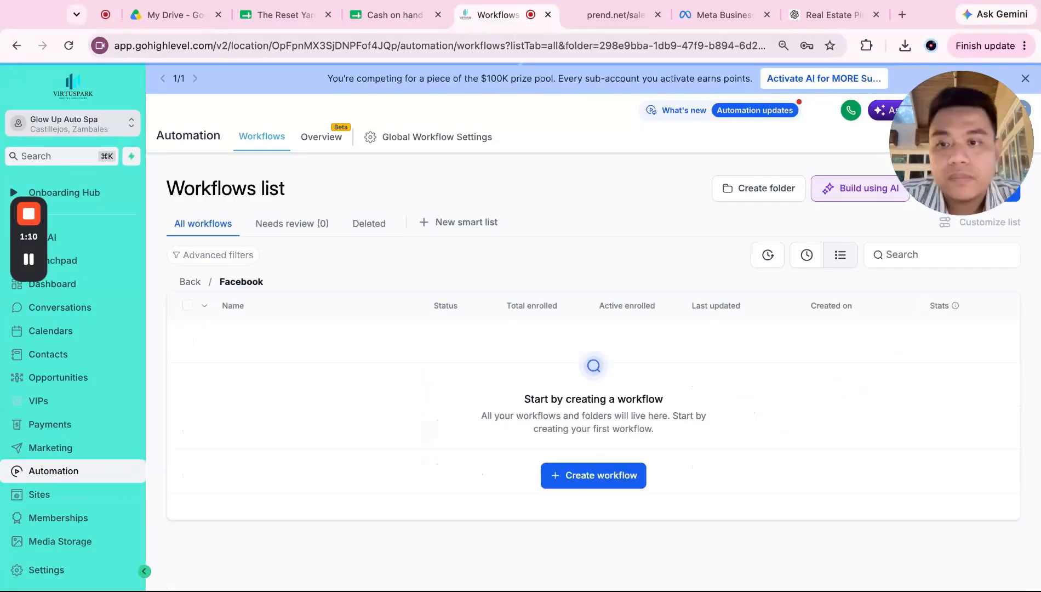
Step: Start a blank workflow from scratch titled 'Auto Response Facebook/Instagram'
left_click(608, 475)
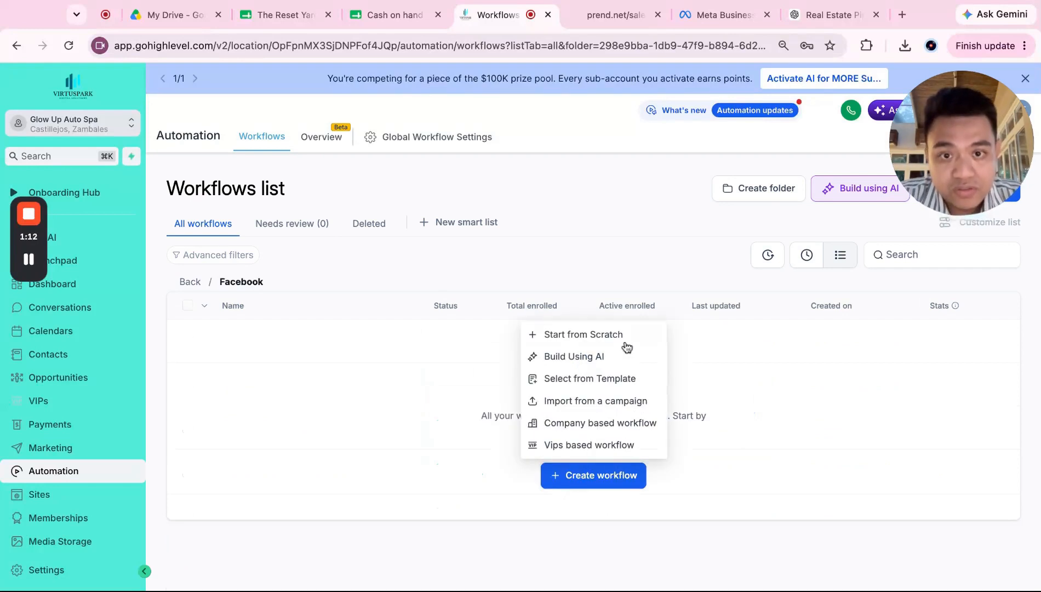
left_click(620, 333)
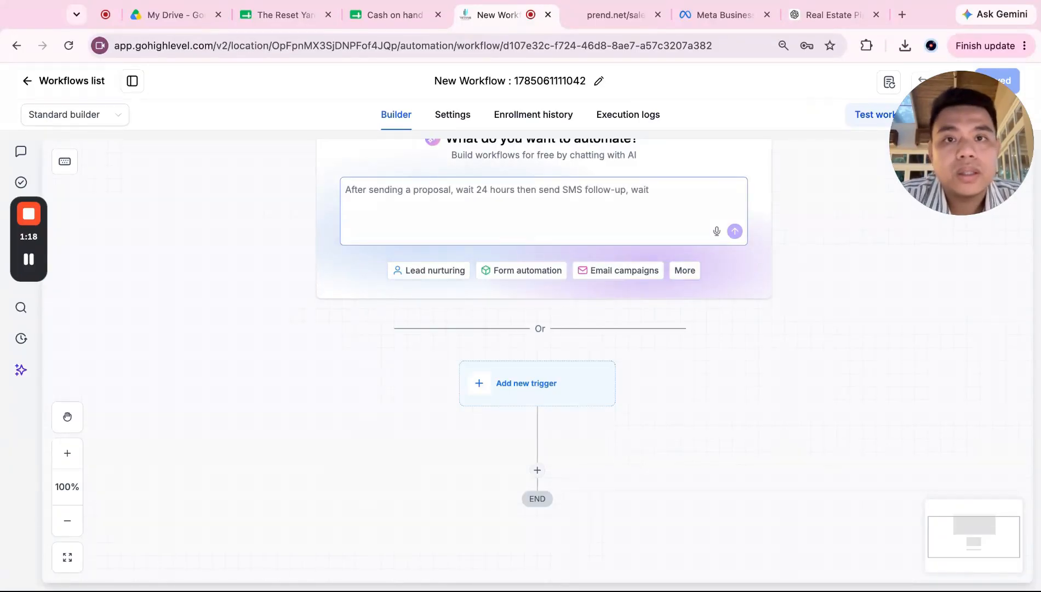
left_click(540, 86)
type("Auto Response Fa")
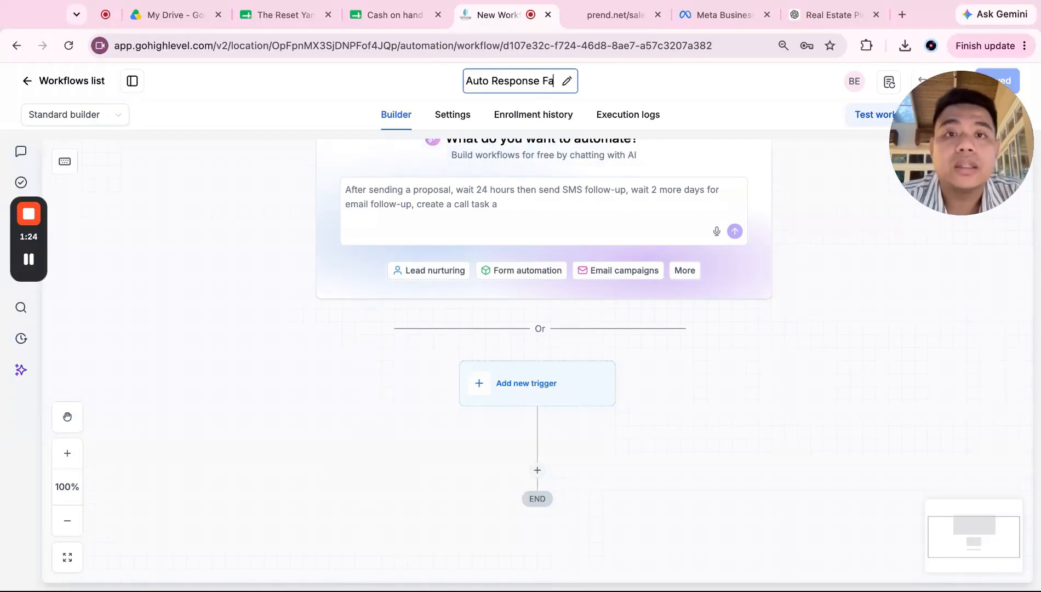
type("cebook/Instag")
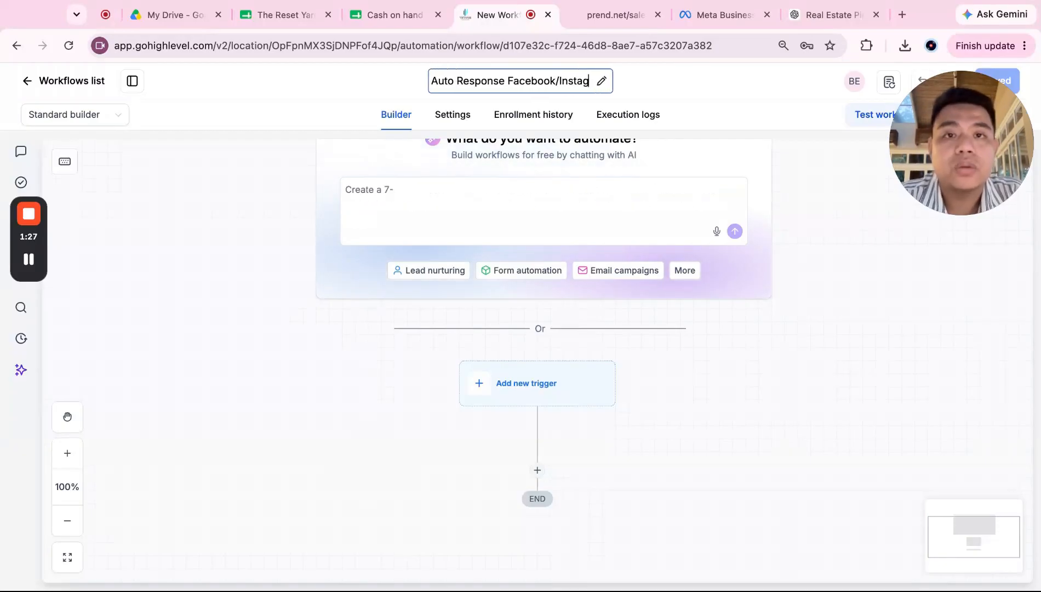
type("ram")
key("Return")
left_click(449, 208)
scroll(513, 391, "down", 2)
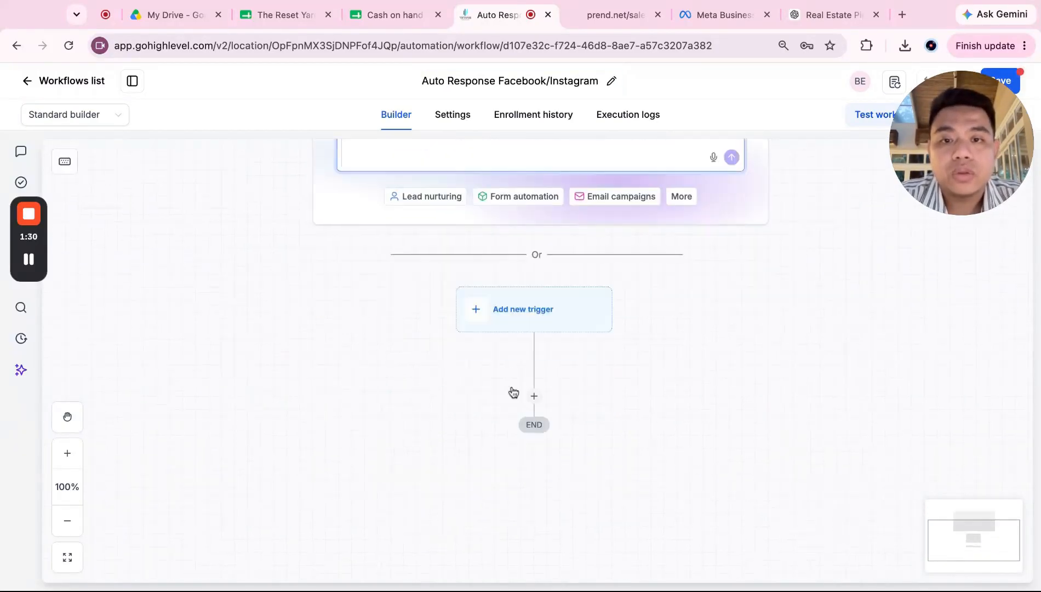
scroll(513, 392, "down", 1)
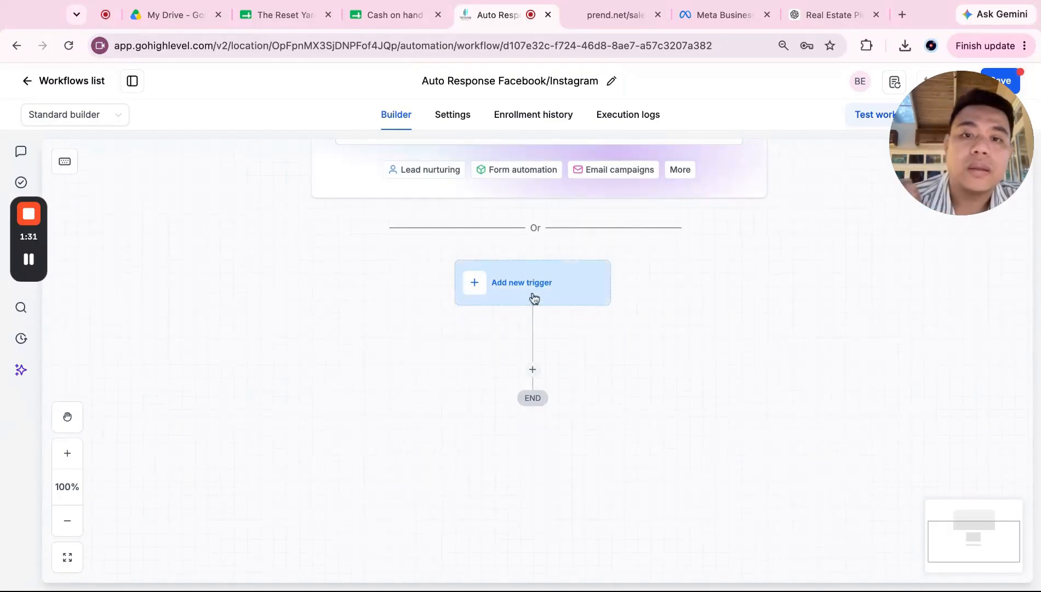
left_click(534, 298)
Step: Search the triggers with 'cu' and choose Customer replied
left_click(787, 200)
type("res")
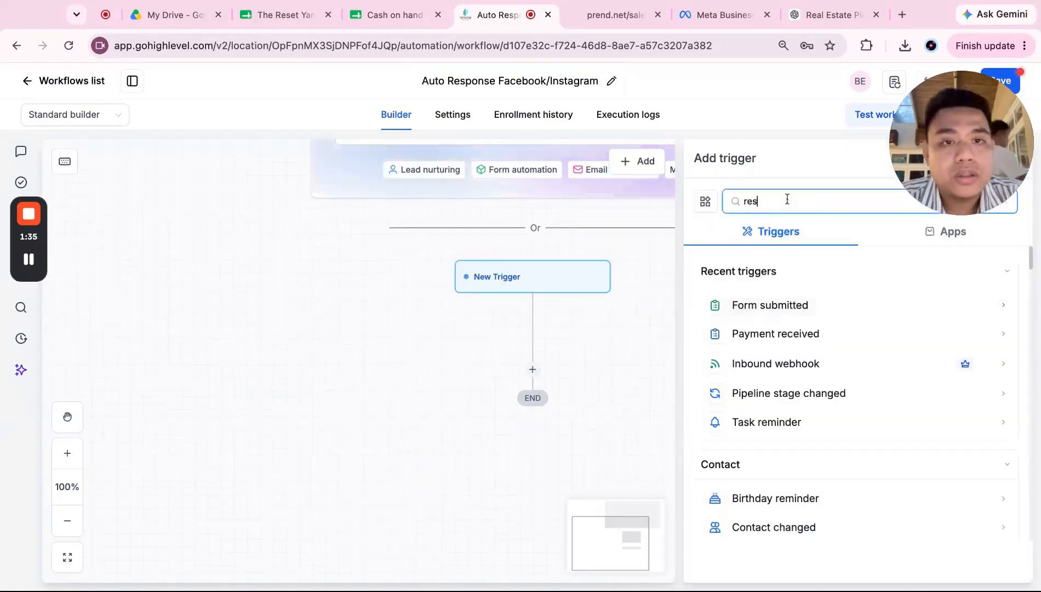
key("BackSpace")
key("BackSpace")
key("BackSpace")
type("cu")
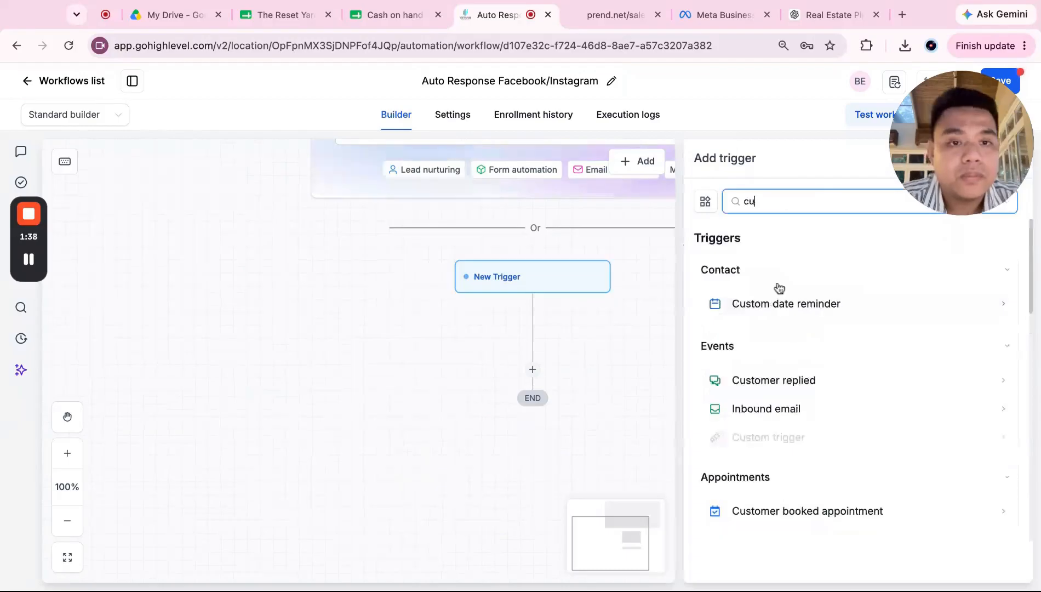
left_click(772, 379)
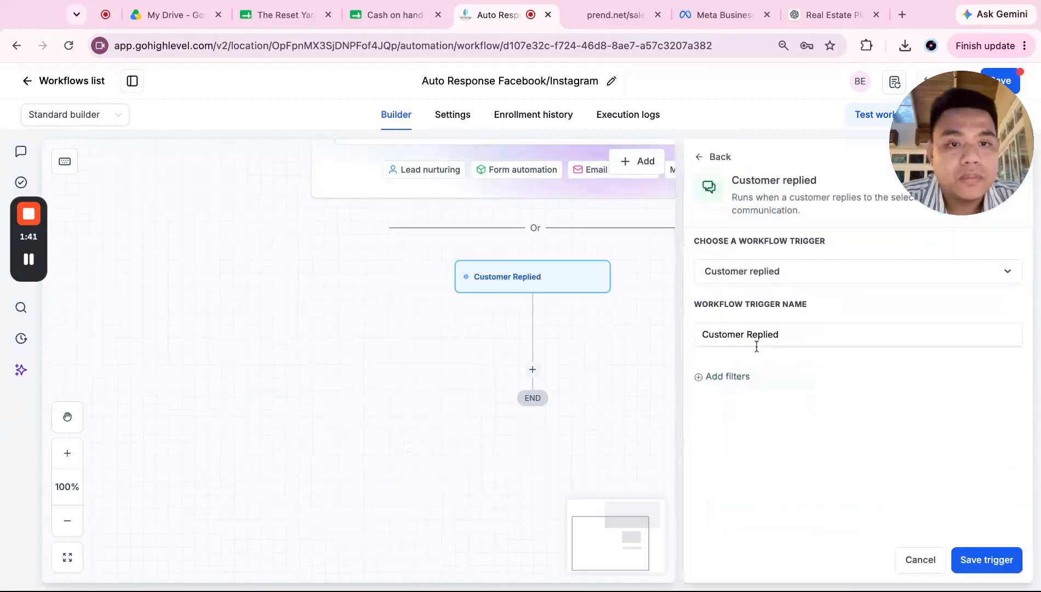
Step: Add a Reply channel filter set to Facebook messenger
left_click(729, 377)
left_click(758, 398)
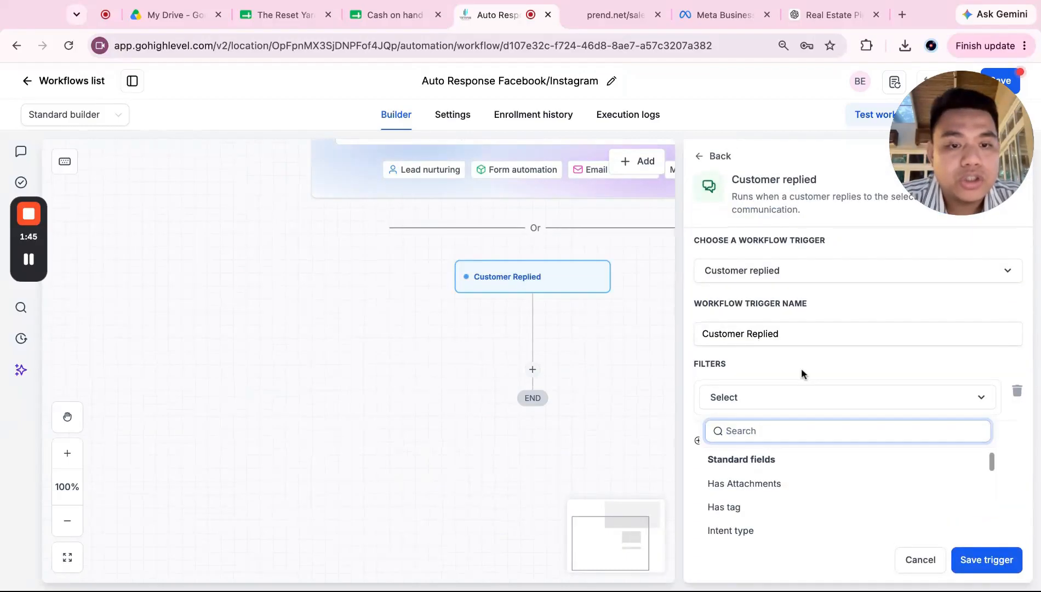
scroll(785, 460, "down", 3)
left_click(785, 445)
left_click(862, 438)
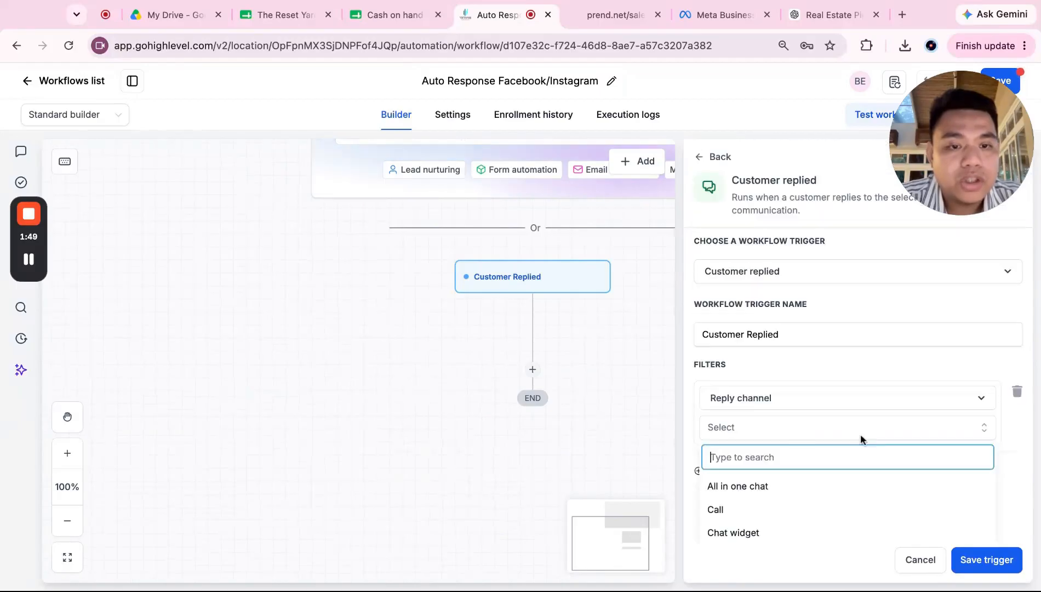
scroll(820, 494, "down", 1)
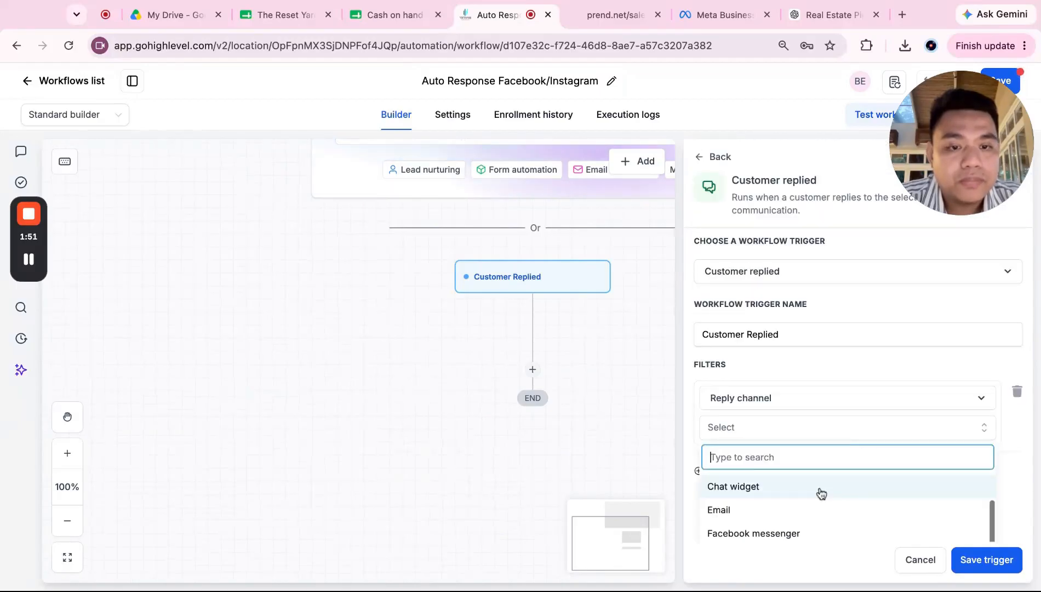
scroll(821, 494, "down", 5)
scroll(818, 423, "up", 1)
left_click(824, 397)
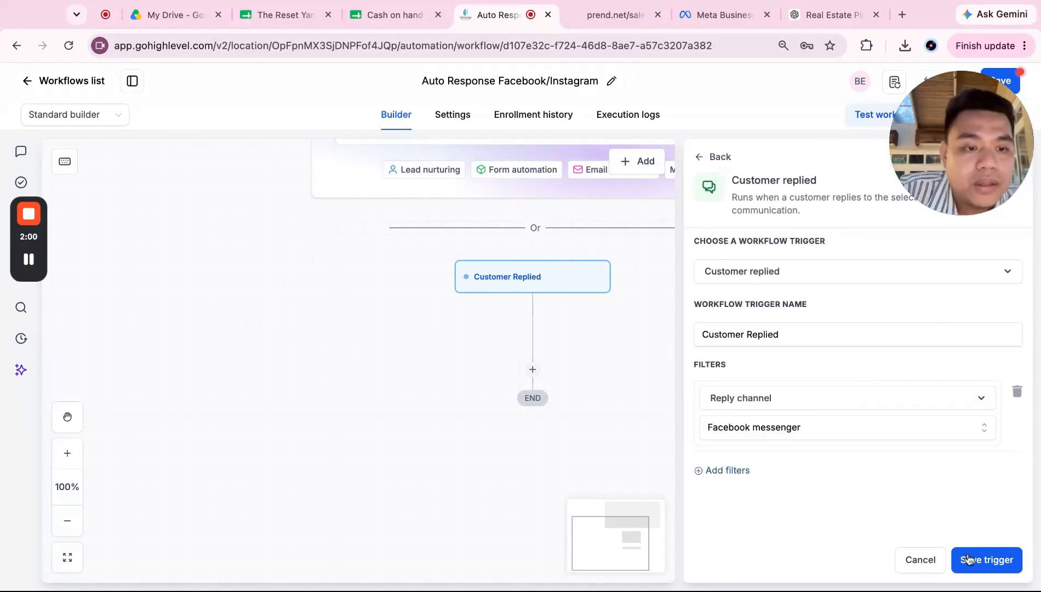
Step: Rename the trigger 'Customer Replied (Facebook Messenger)' and save it
double_click(819, 335)
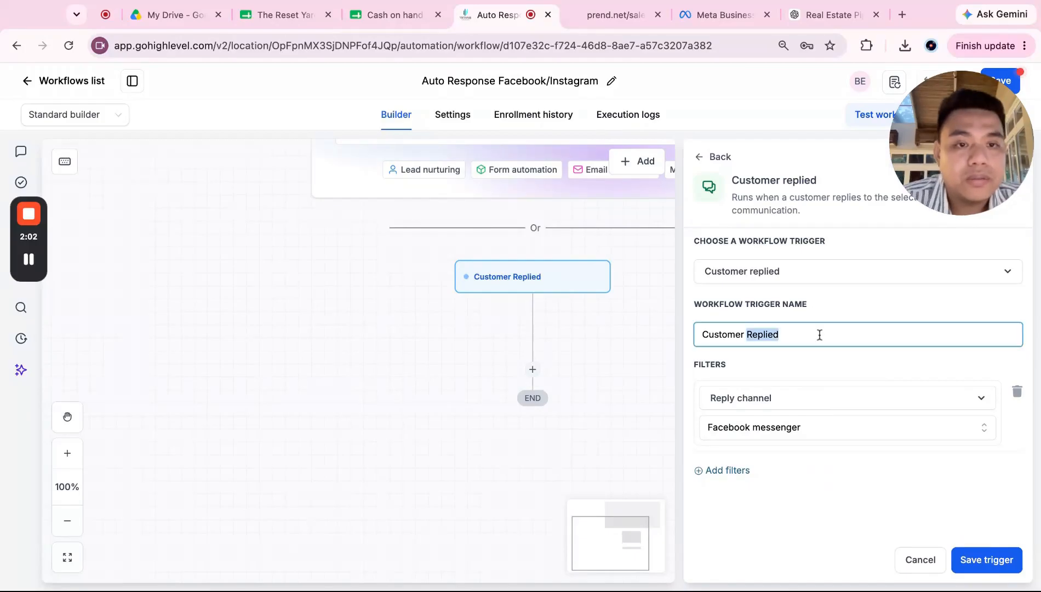
left_click(819, 335)
type("(Facebook Messenger")
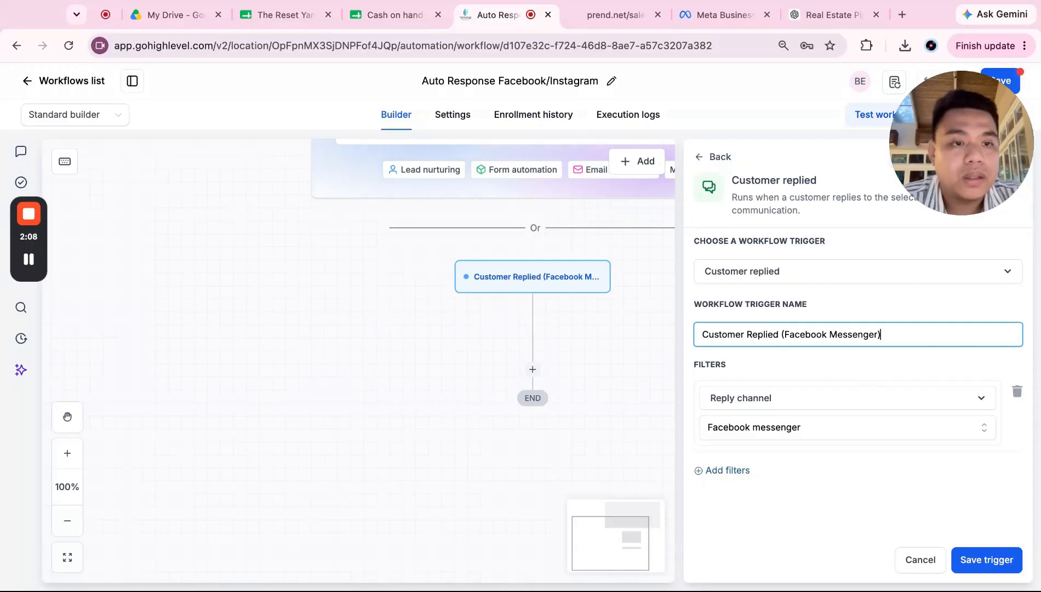
left_click(986, 559)
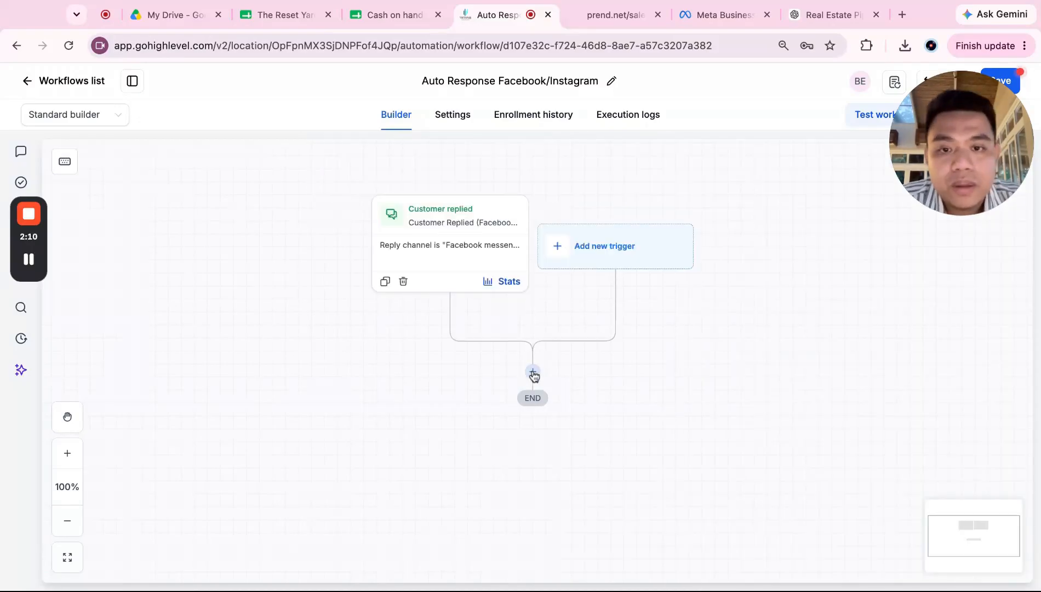
Step: Duplicate the Customer replied trigger and rename the copy 'Customer Replied (Instagram)'
left_click(385, 282)
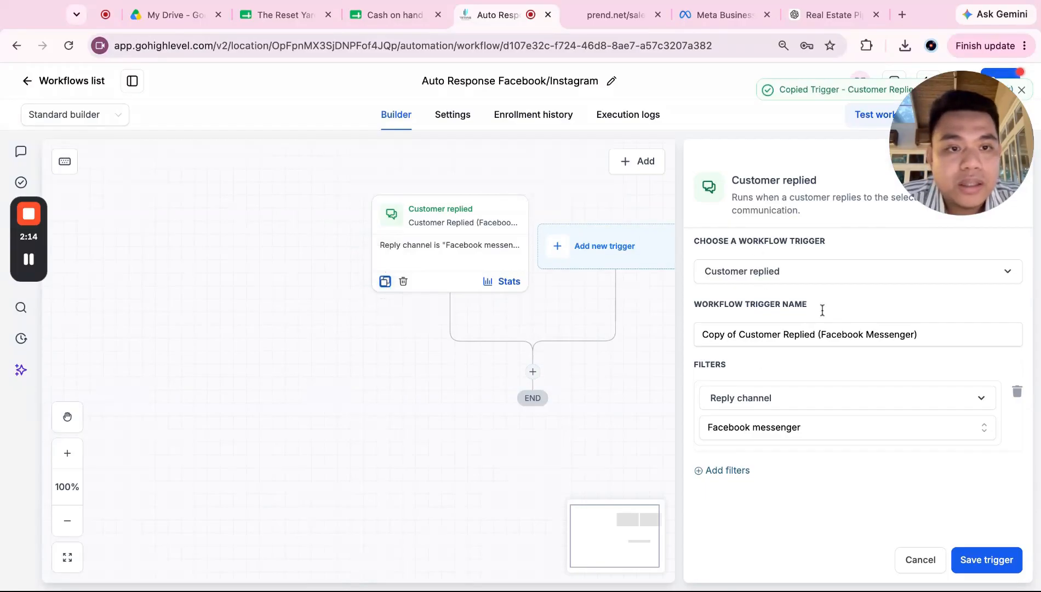
double_click(858, 338)
left_click_drag(740, 336, 916, 336)
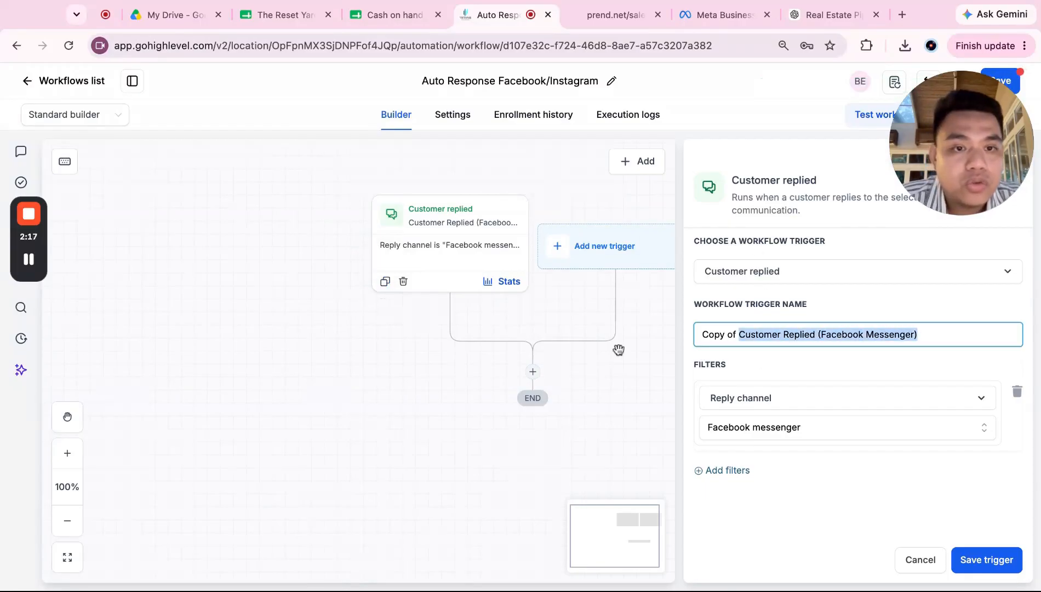
left_click(740, 336)
left_click_drag(740, 336, 702, 336)
key("BackSpace")
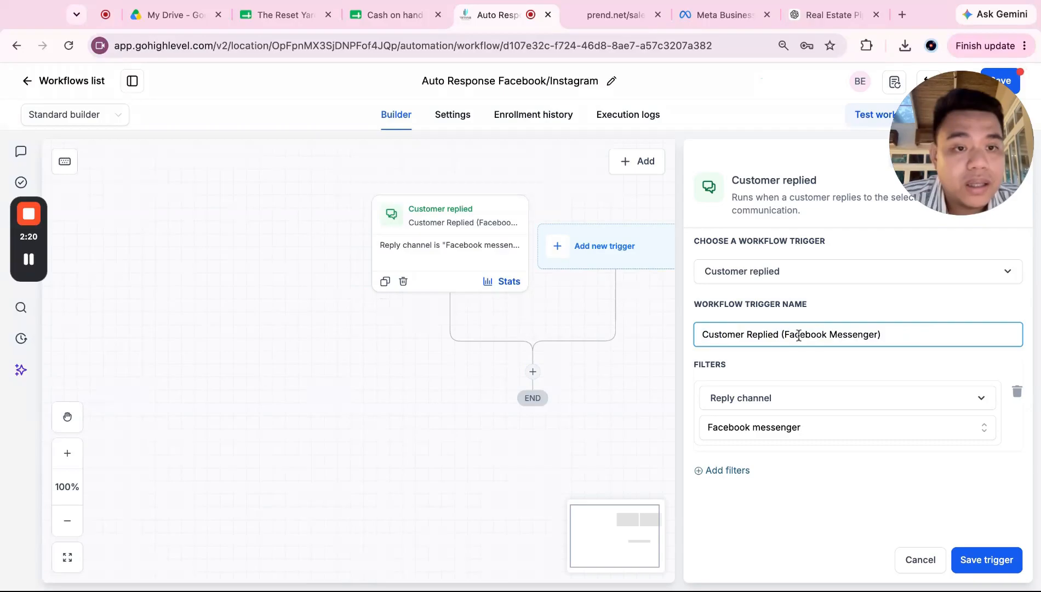
left_click_drag(784, 334, 878, 334)
type("Instagram")
Step: Set the copied trigger's Reply channel to Instagram DM and save it
left_click(864, 431)
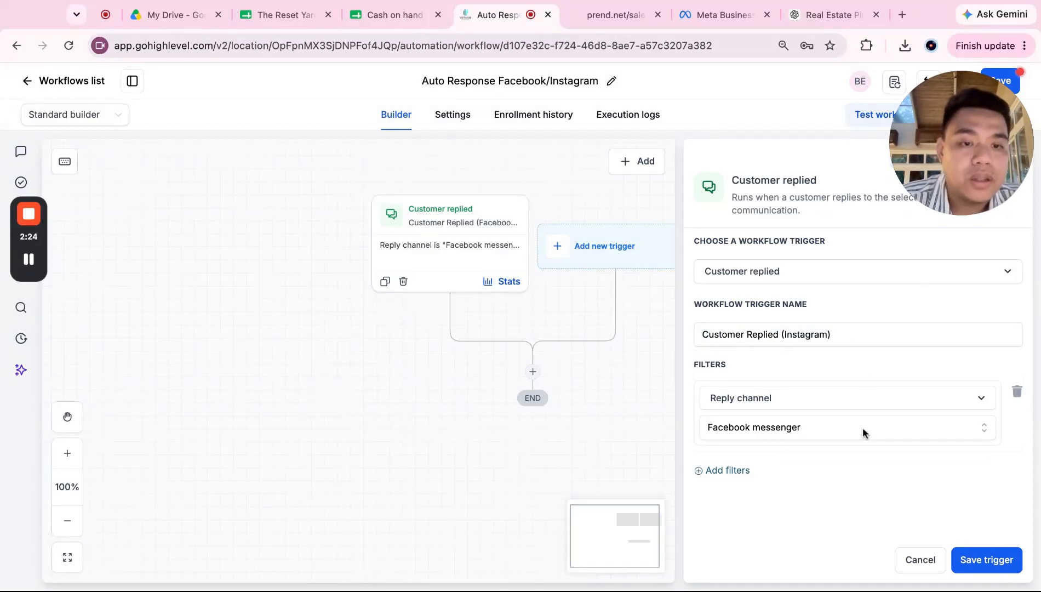
scroll(843, 484, "down", 2)
scroll(869, 520, "down", 3)
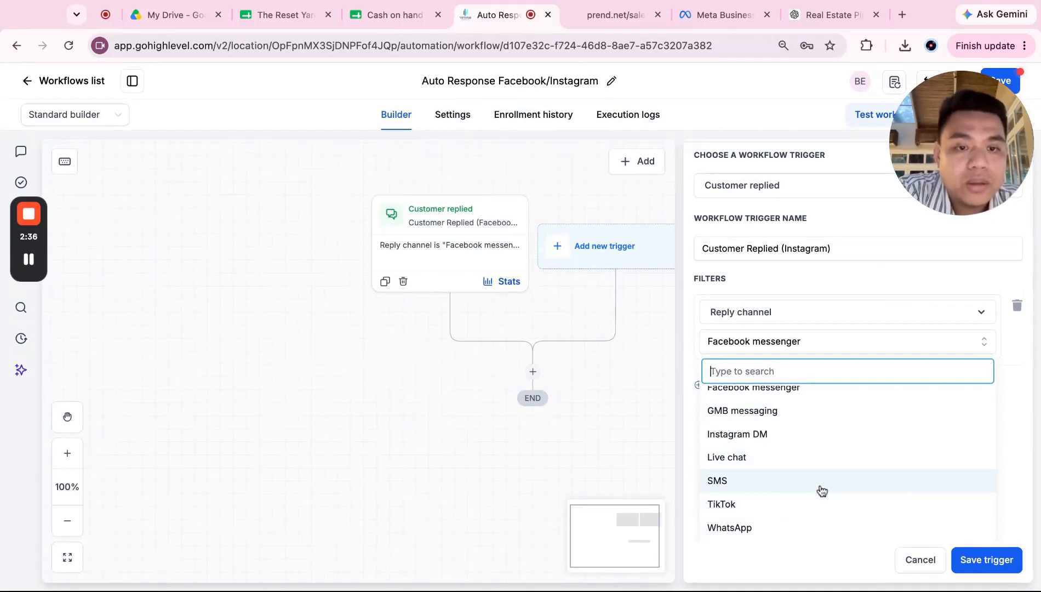
scroll(825, 486, "up", 1)
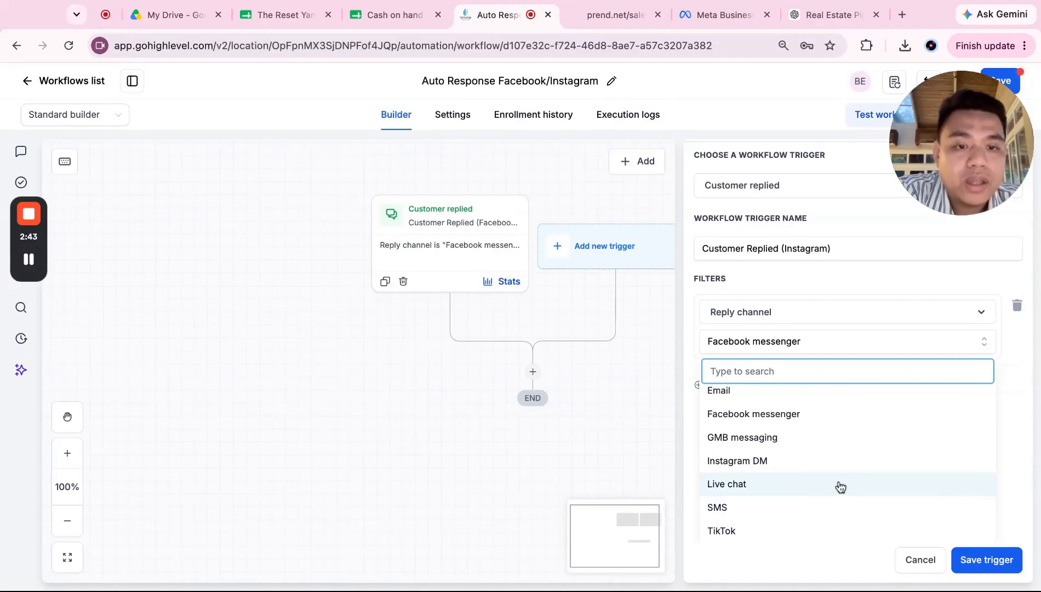
scroll(843, 469, "up", 1)
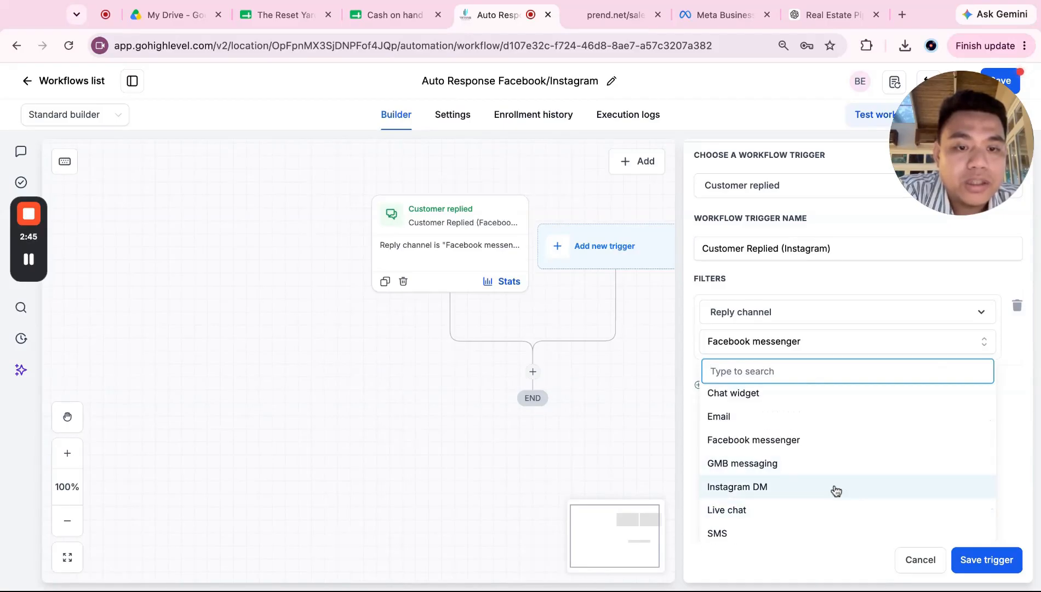
scroll(836, 488, "up", 2)
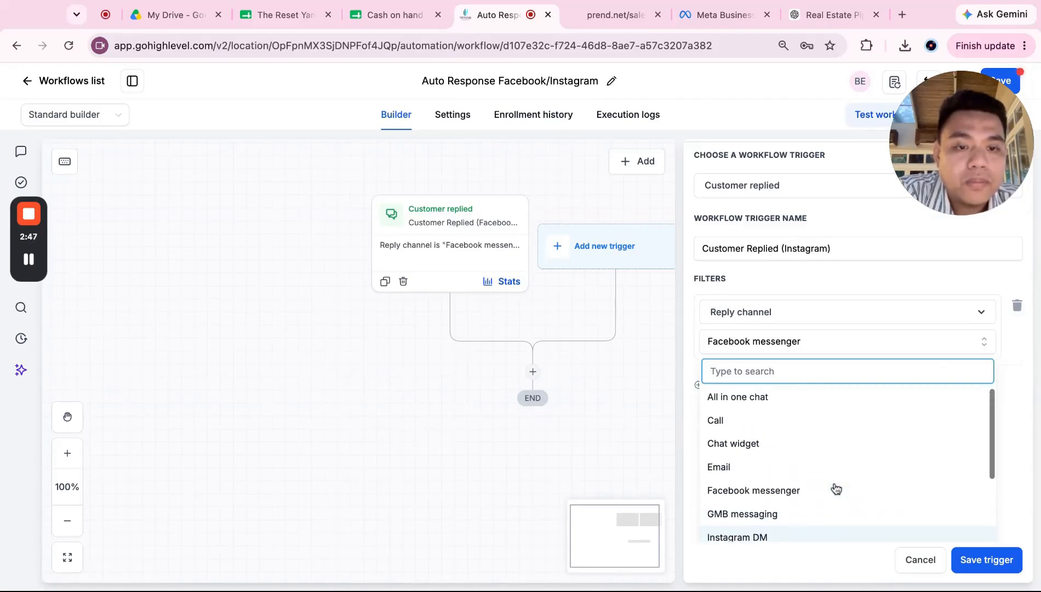
scroll(828, 512, "down", 2)
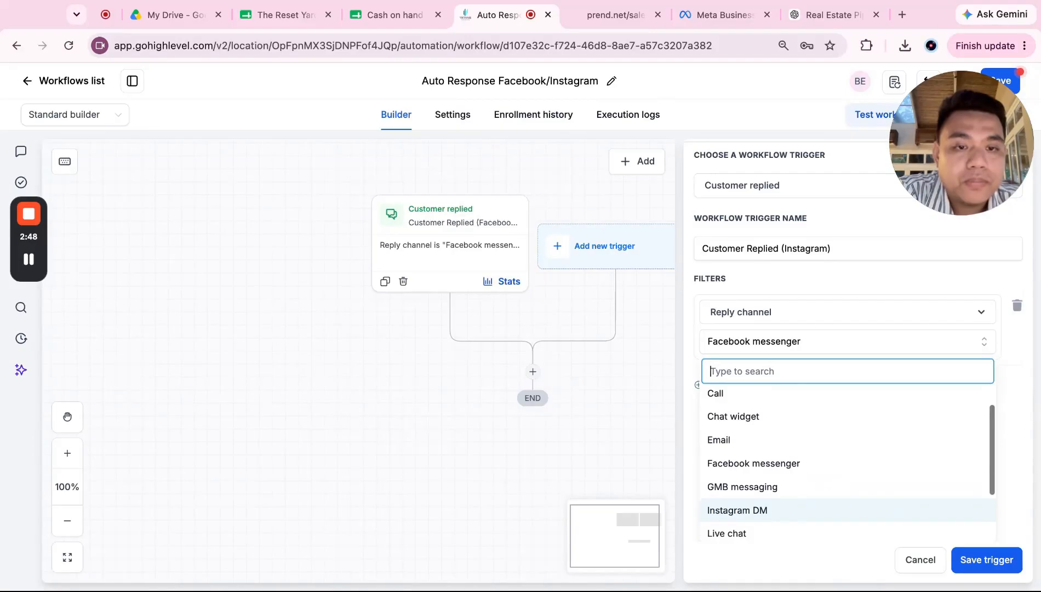
left_click(829, 512)
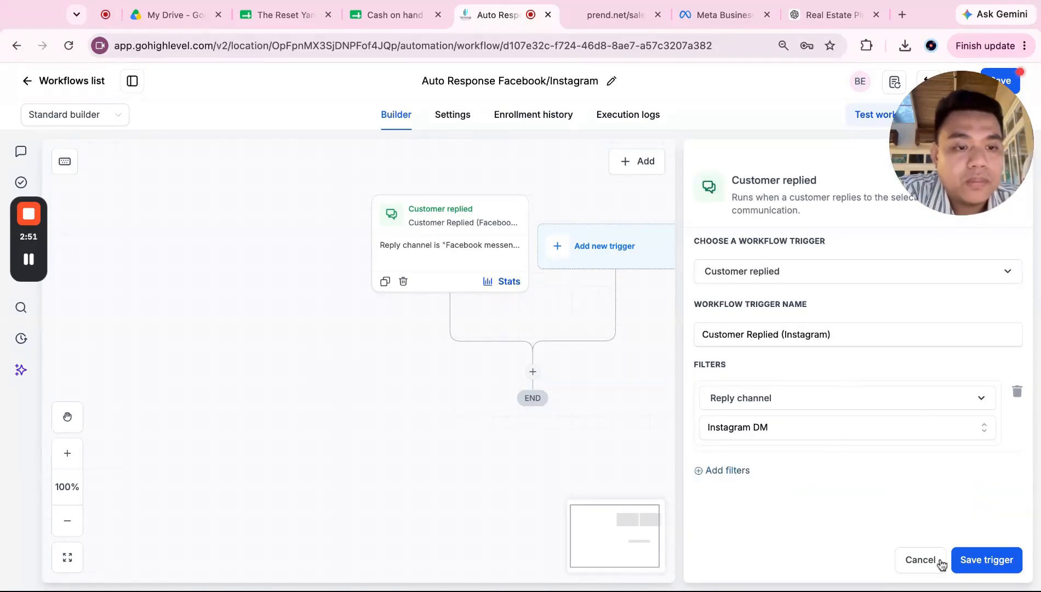
left_click(989, 566)
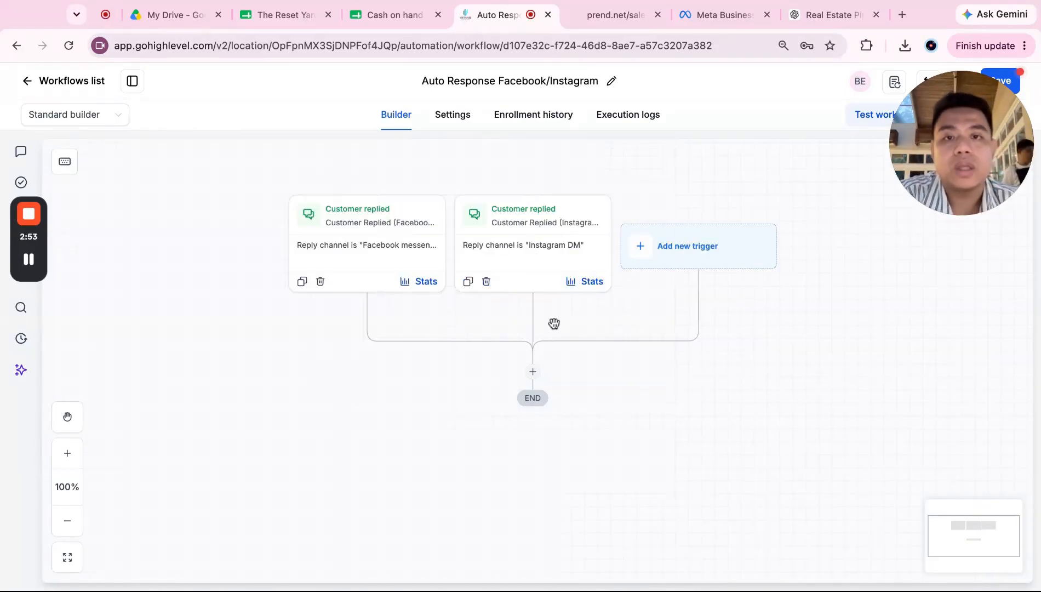
Step: Add an If / else condition step after the triggers
left_click(533, 372)
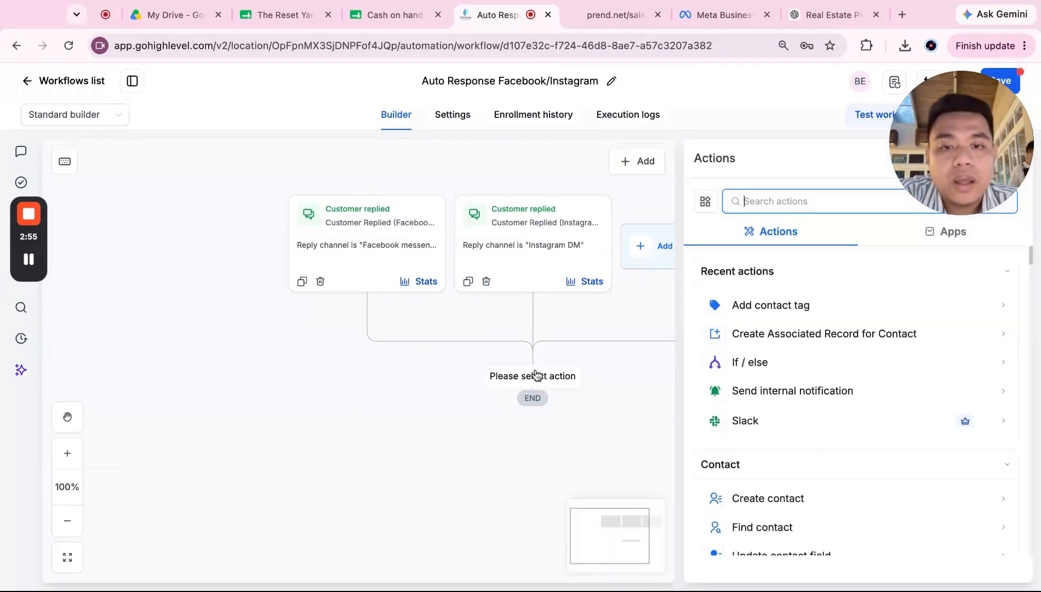
type("If")
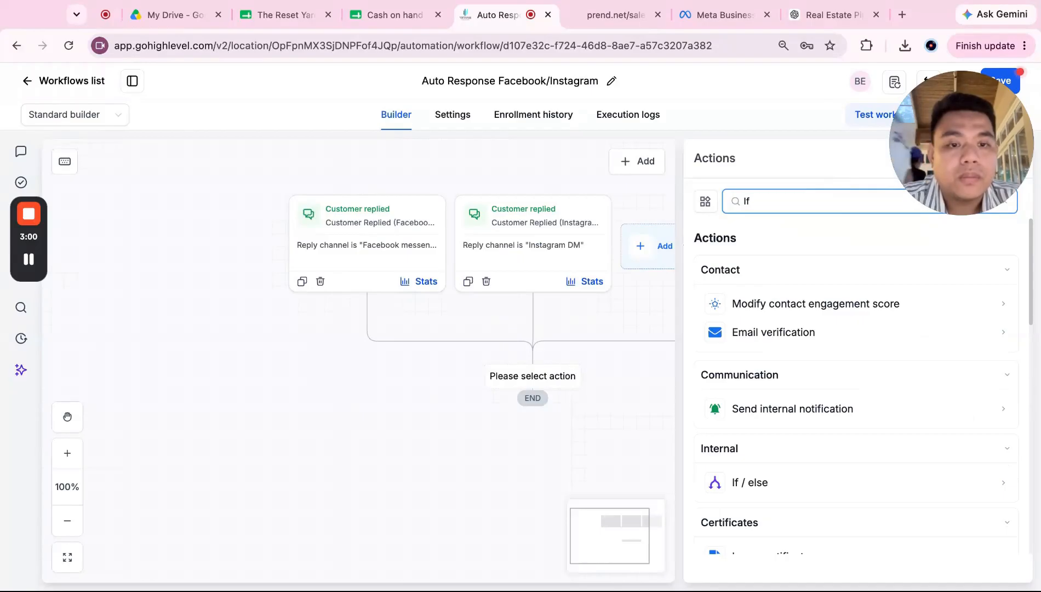
scroll(803, 490, "down", 2)
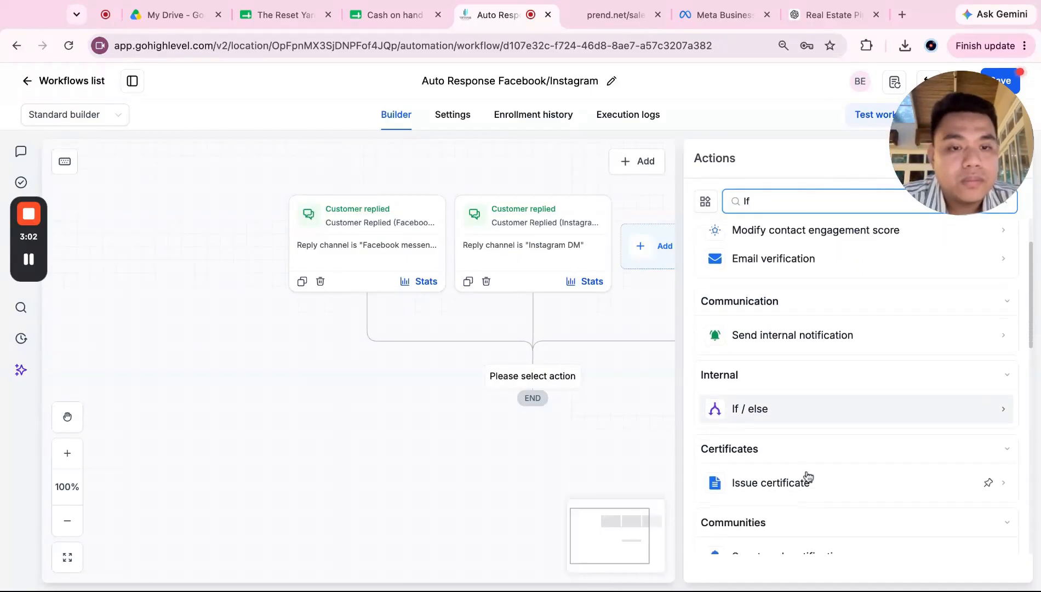
left_click(827, 412)
scroll(823, 453, "down", 2)
scroll(823, 454, "up", 2)
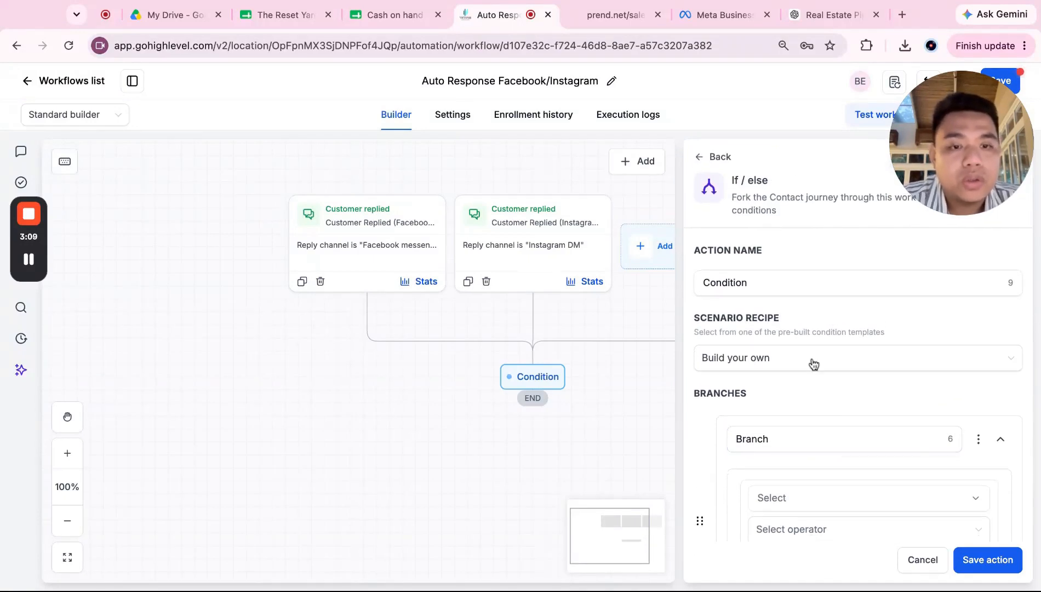
scroll(792, 422, "down", 3)
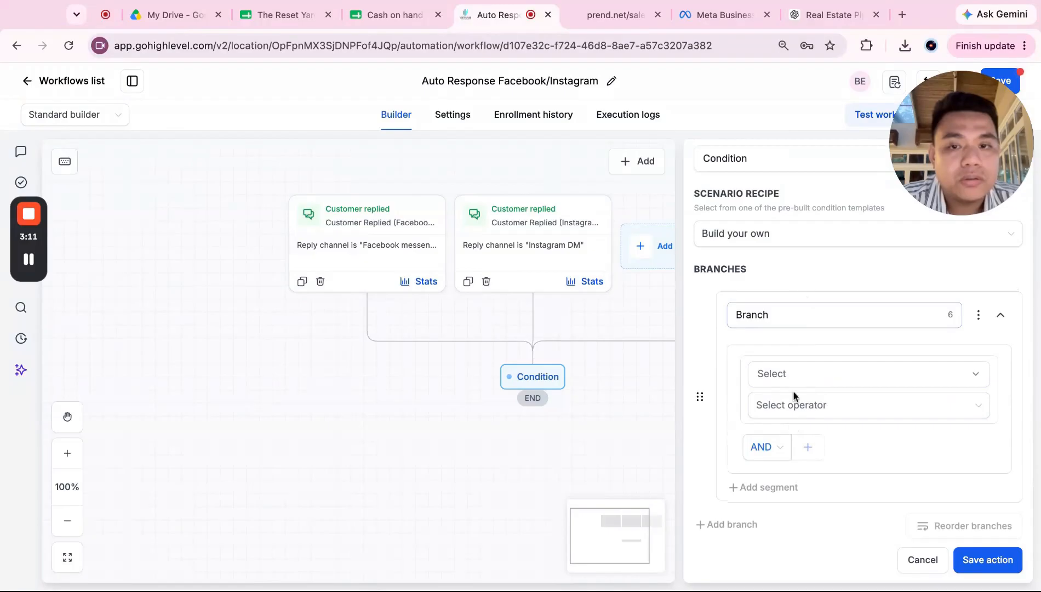
scroll(581, 394, "right", 3)
scroll(894, 378, "down", 1)
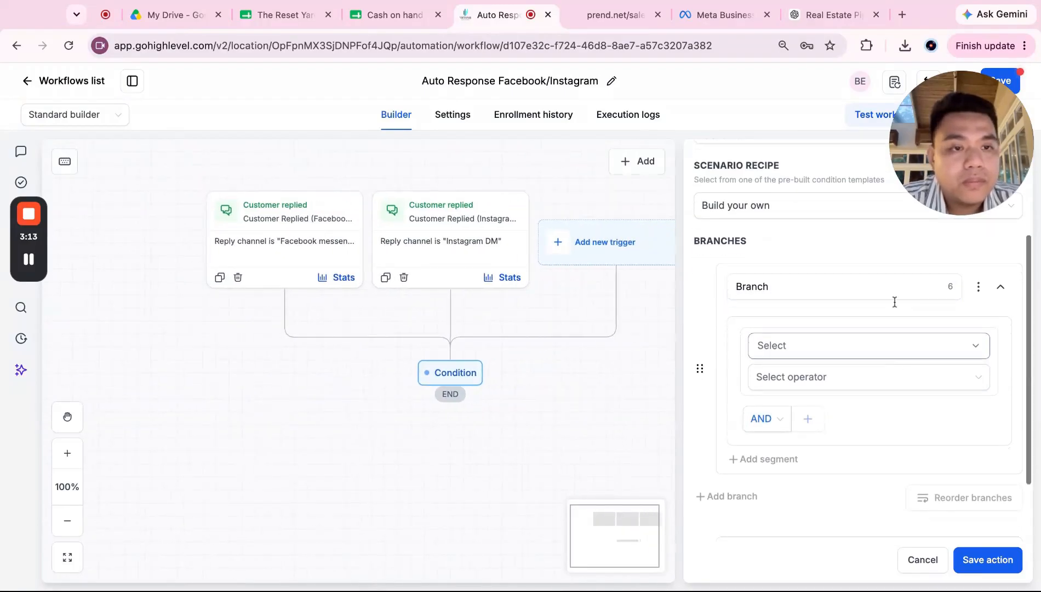
Step: Set the branch condition to Contact replied is True
left_click(883, 345)
scroll(829, 467, "down", 1)
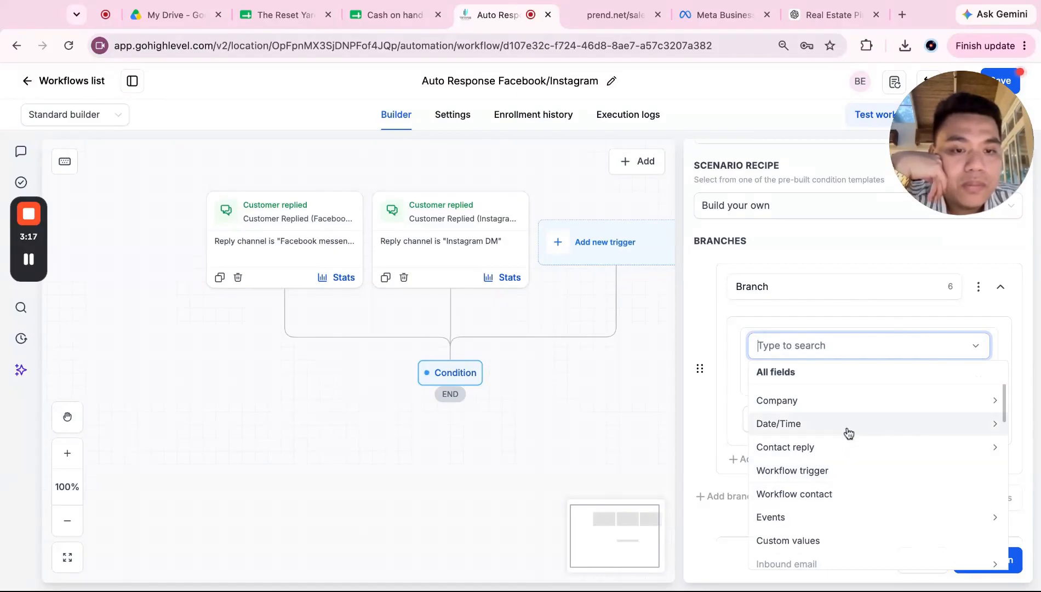
left_click(865, 443)
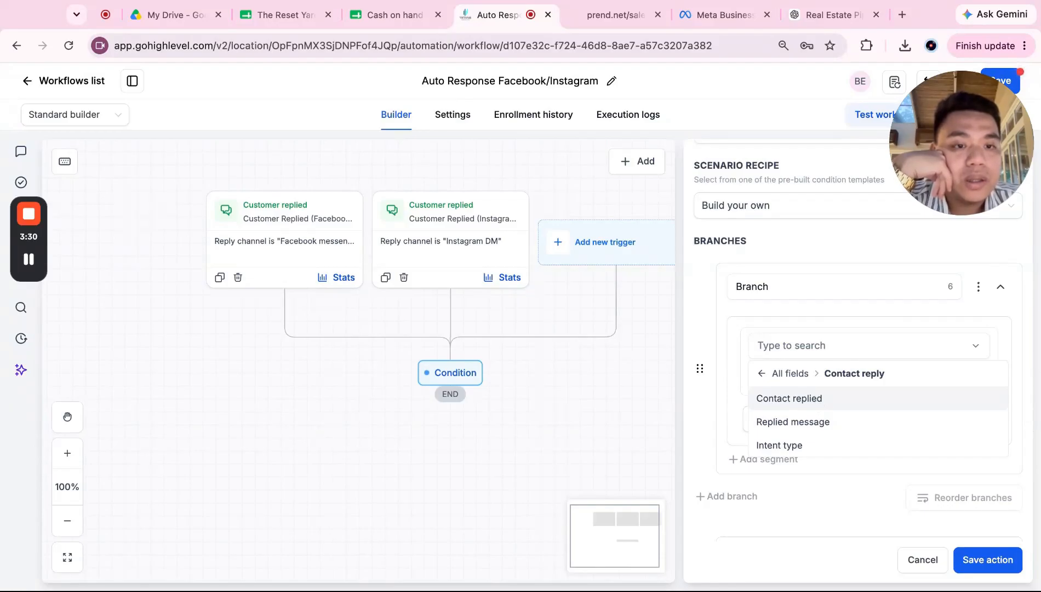
left_click(789, 399)
left_click(807, 378)
left_click(783, 409)
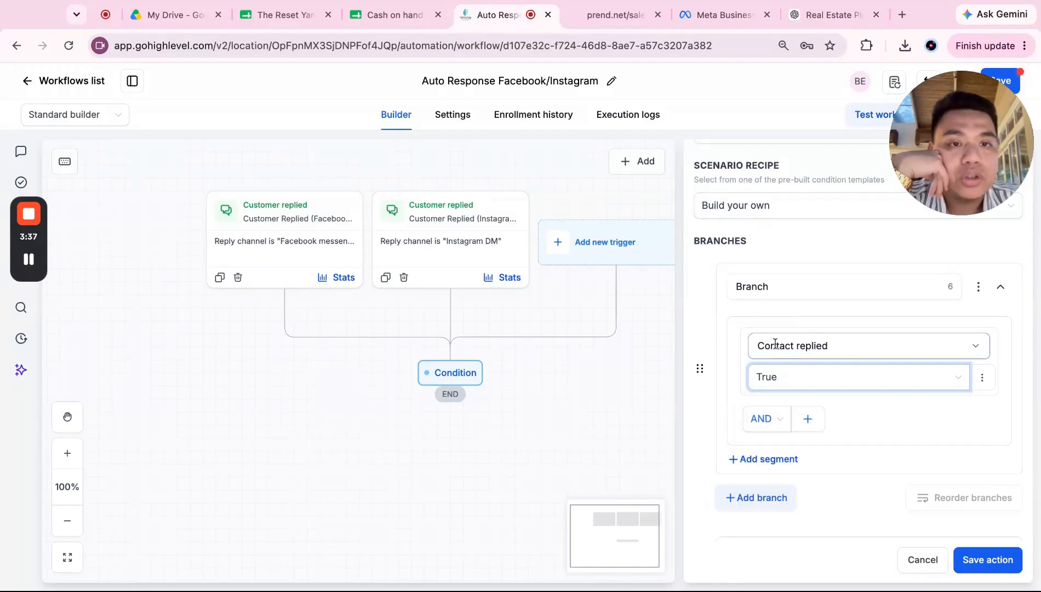
Step: Change the condition field to Intent type with Is, then to Replied message
left_click(846, 343)
left_click(887, 315)
left_click(841, 381)
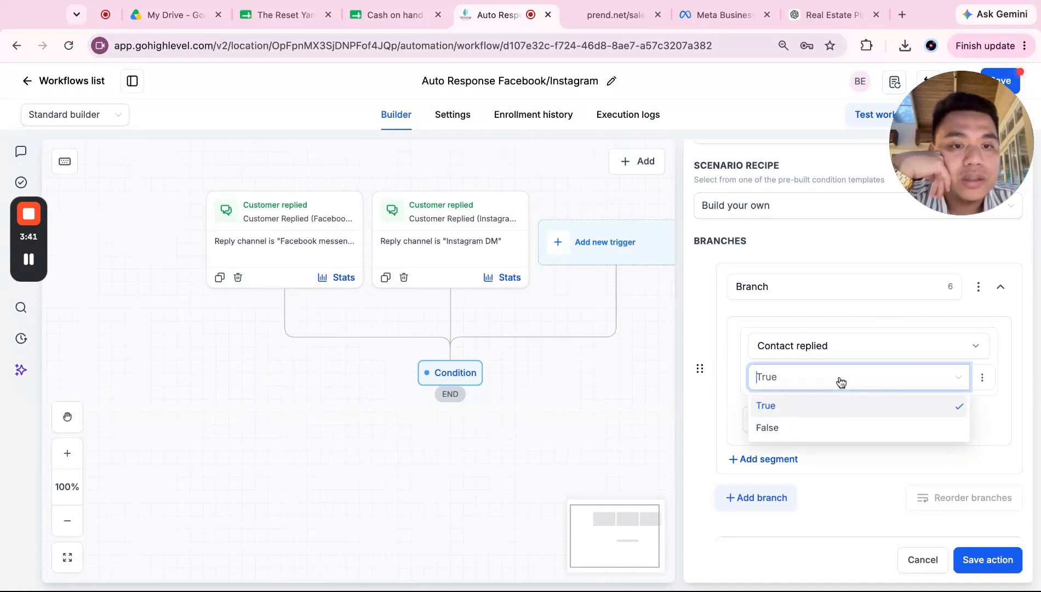
left_click(874, 343)
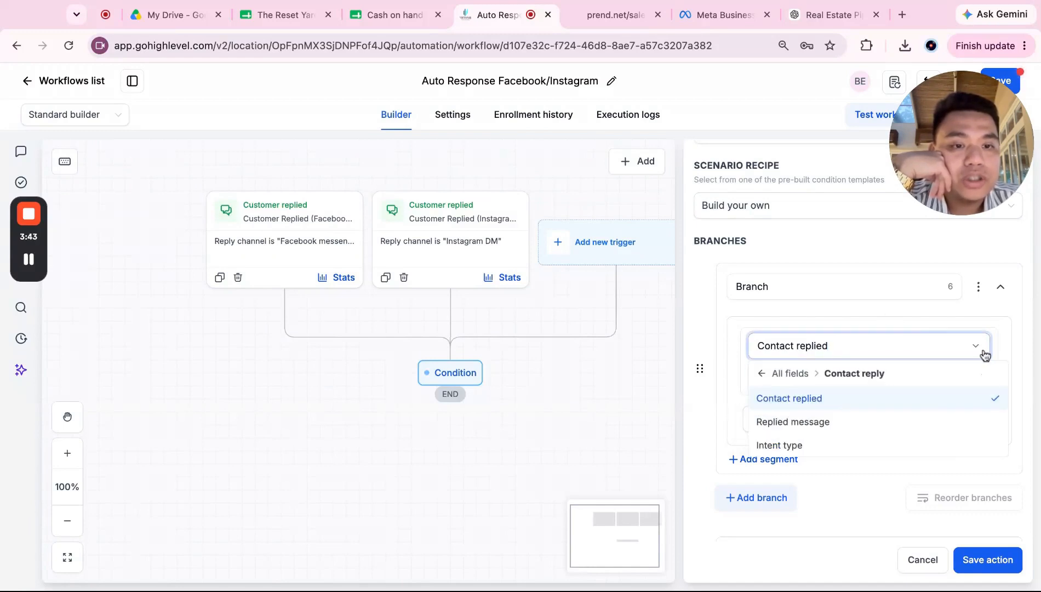
left_click(836, 447)
left_click(846, 377)
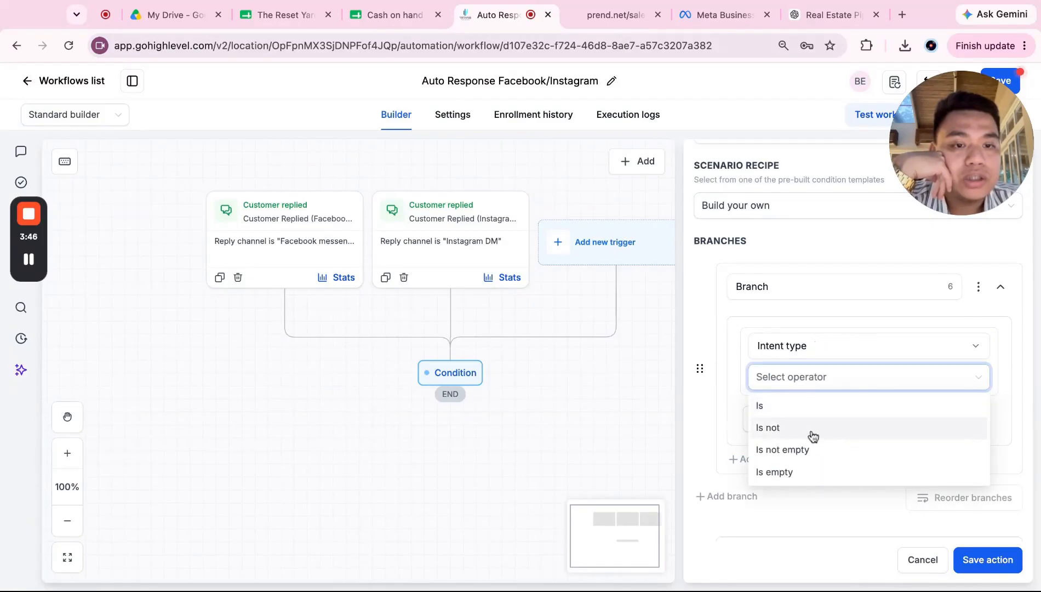
left_click(817, 406)
left_click(882, 408)
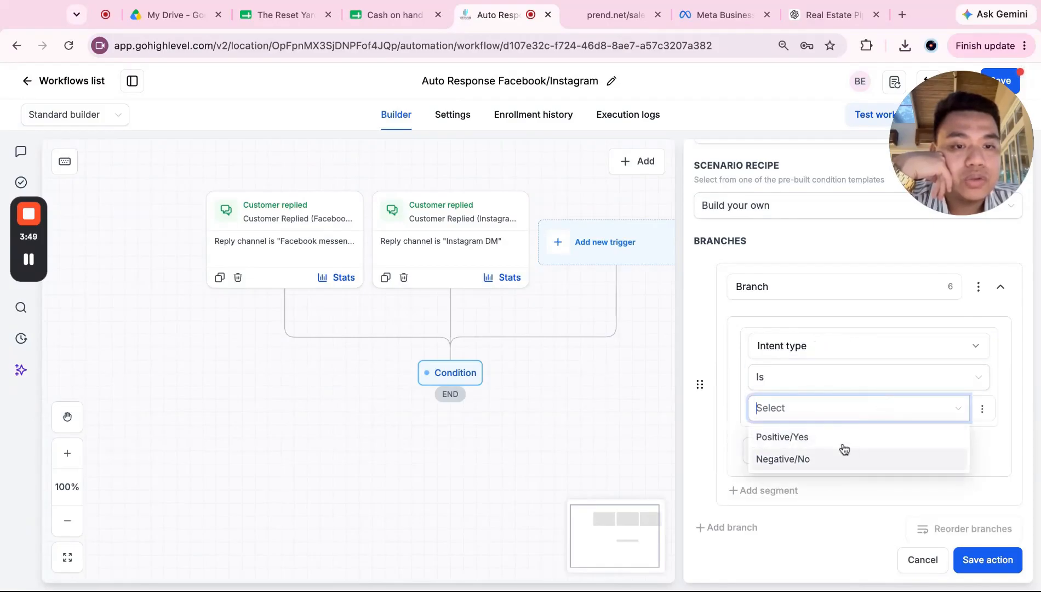
left_click(851, 378)
left_click(852, 351)
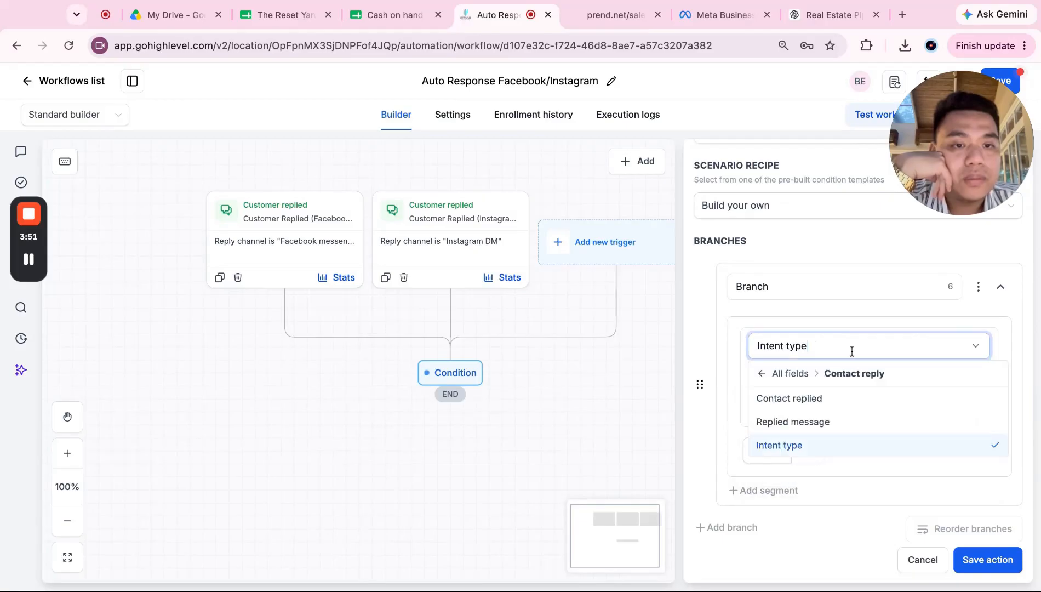
left_click(812, 422)
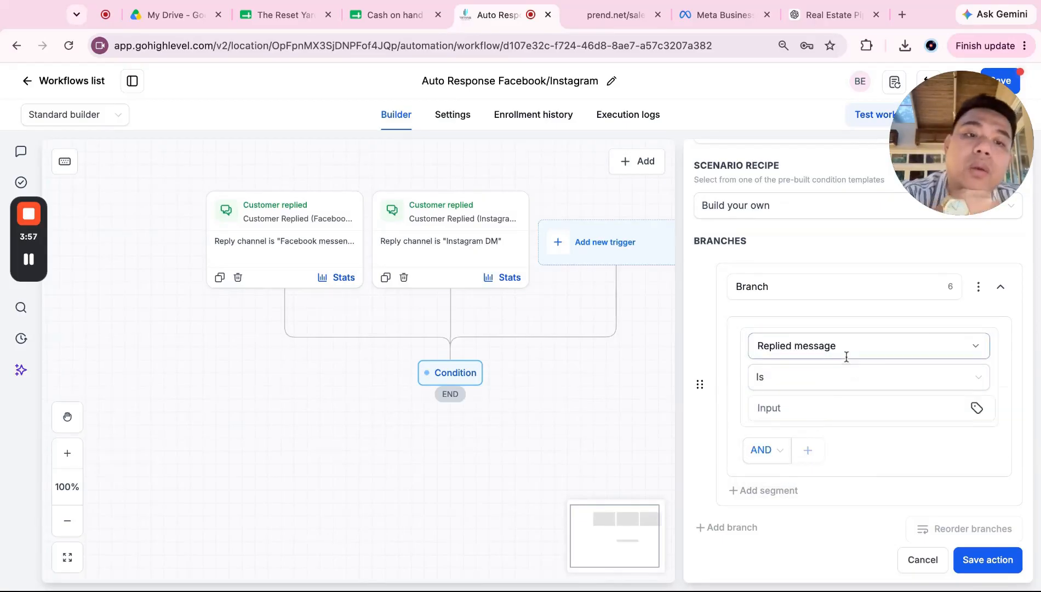
Step: Enter 'location' as the keyword, switch to OR, and add a second Replied message row
left_click(836, 407)
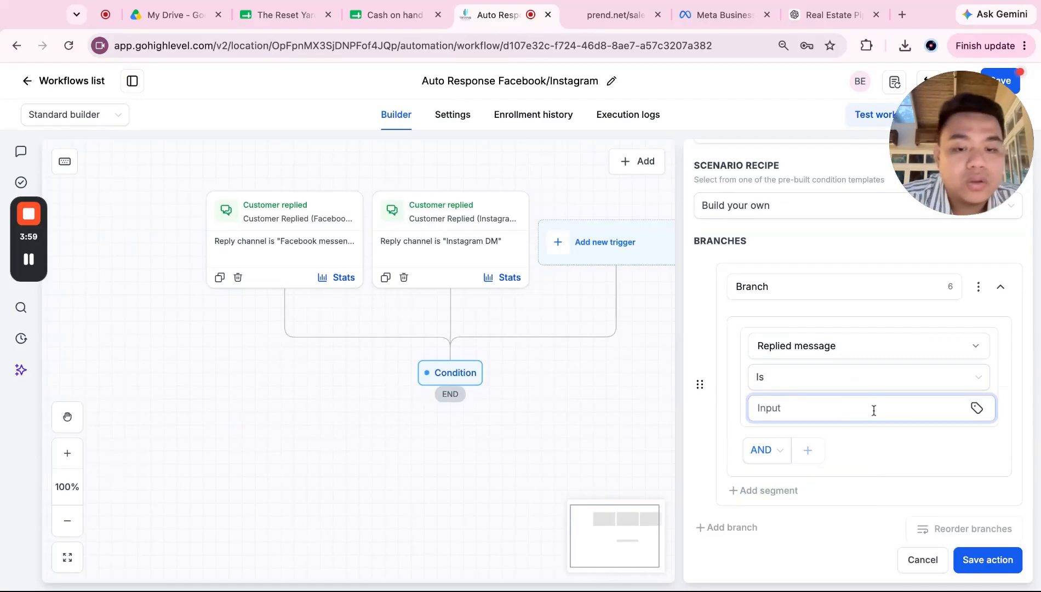
type("location")
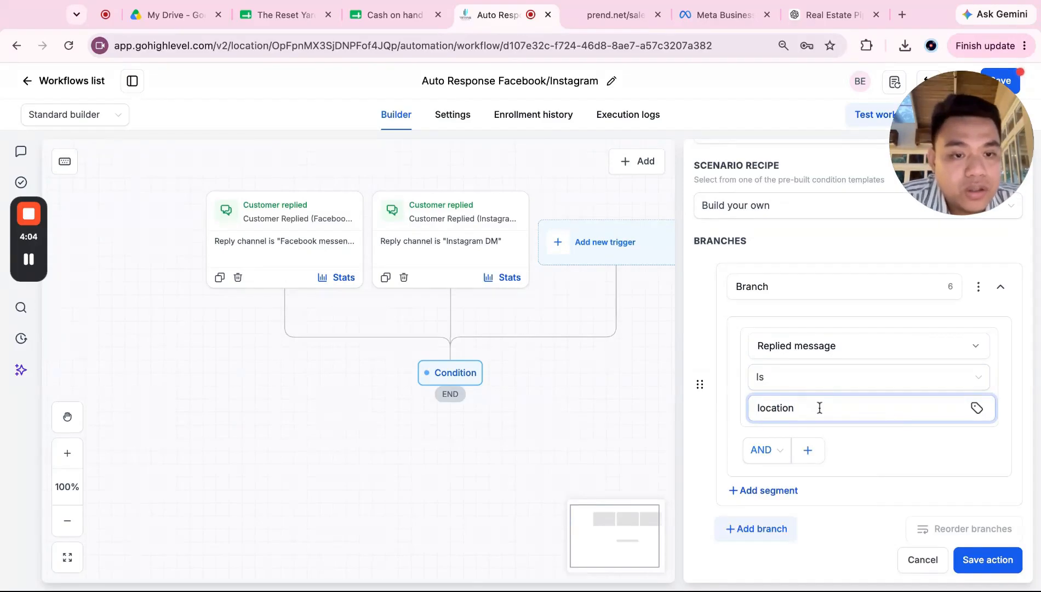
left_click(888, 441)
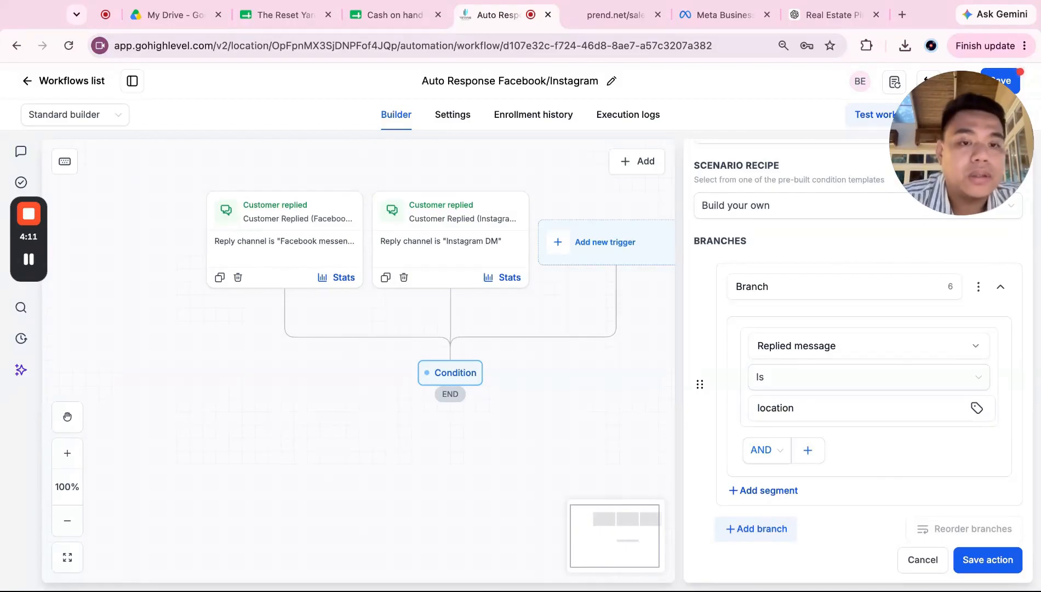
left_click(778, 454)
left_click(758, 499)
left_click(809, 451)
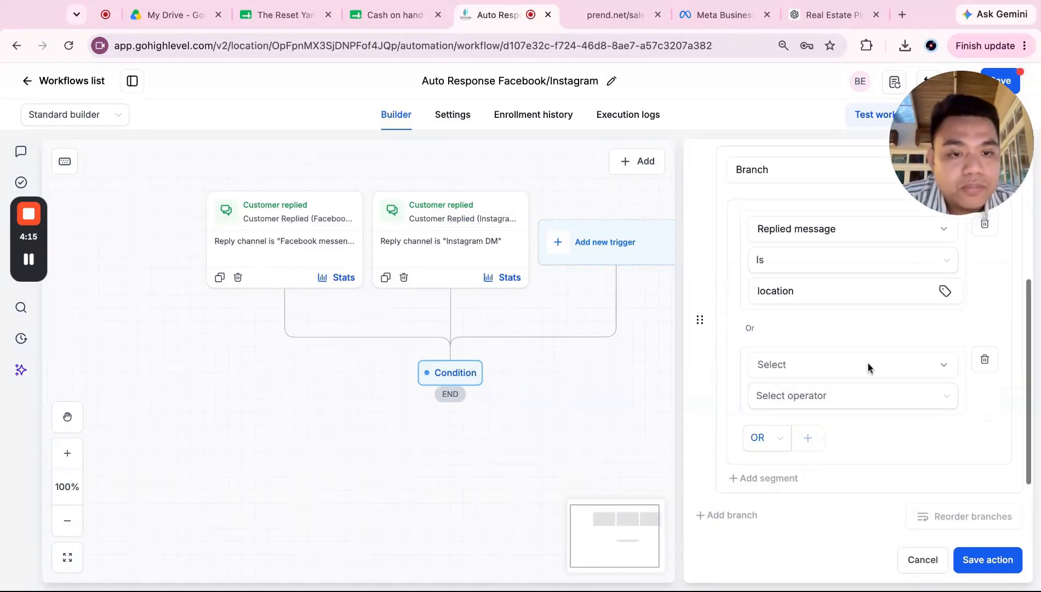
left_click(867, 363)
type("repl")
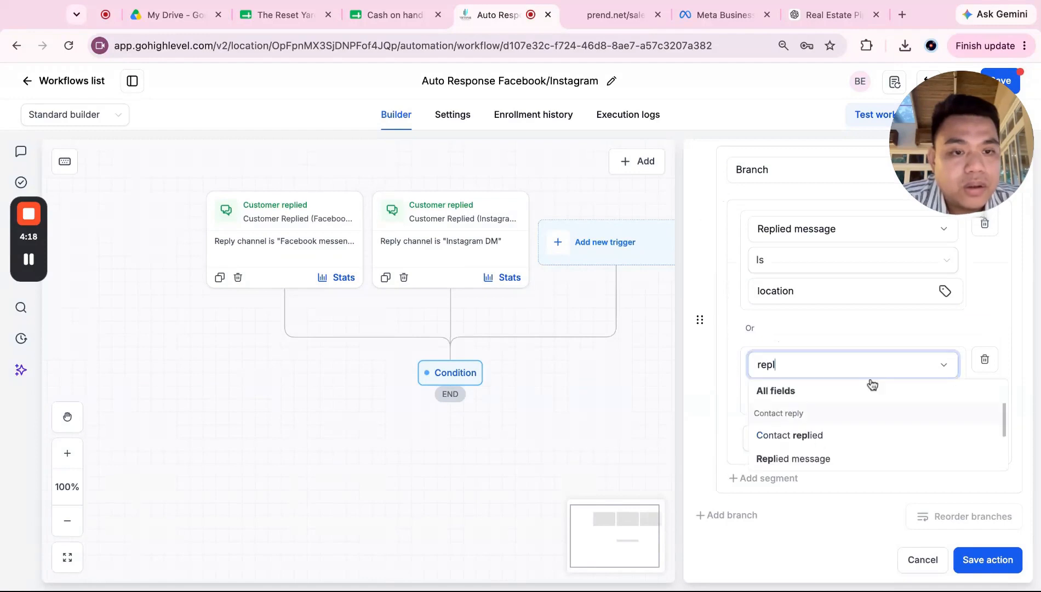
left_click(793, 458)
left_click(855, 395)
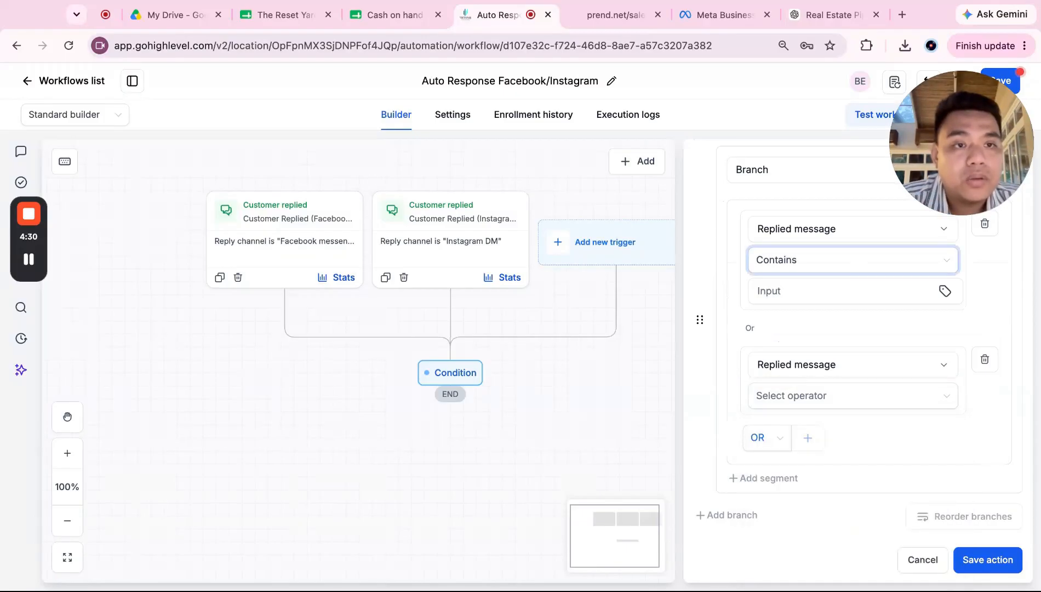
Step: Make the first row Is any of 'location, loc, saan, where' and delete the extra Contains row
left_click(820, 290)
type("location")
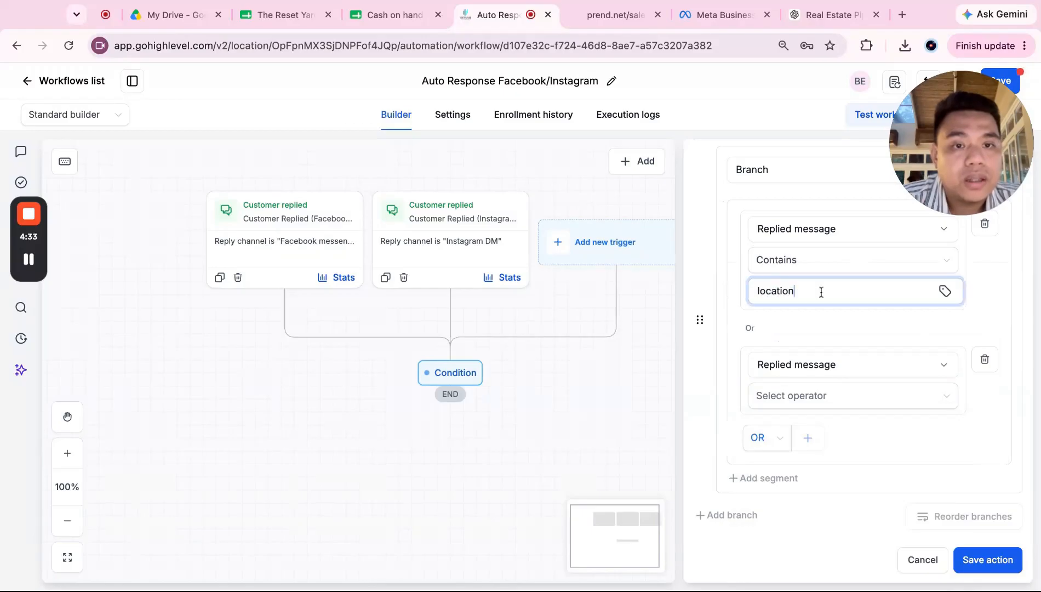
left_click(860, 399)
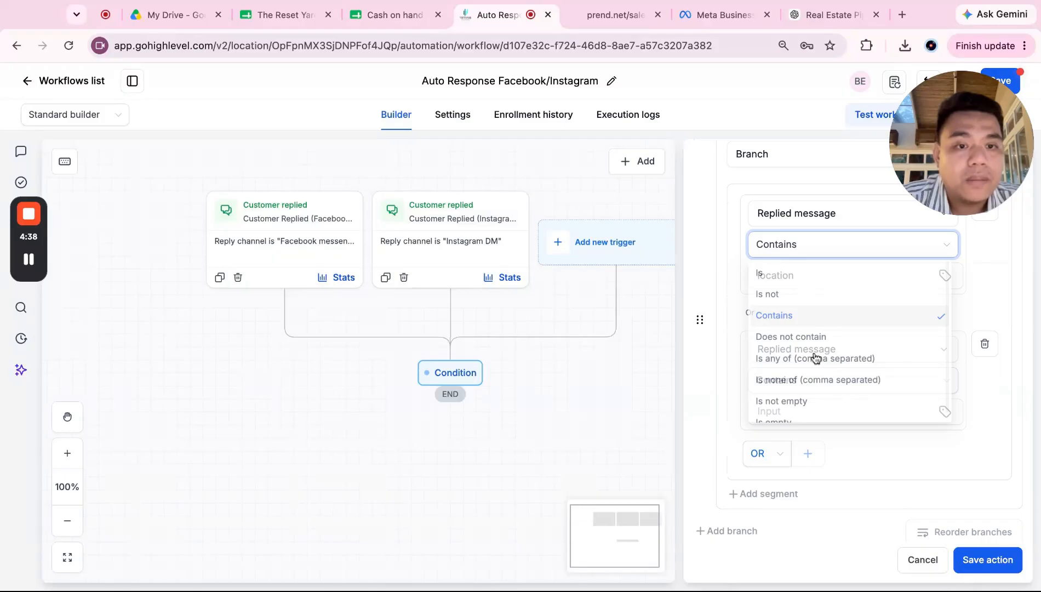
left_click(816, 358)
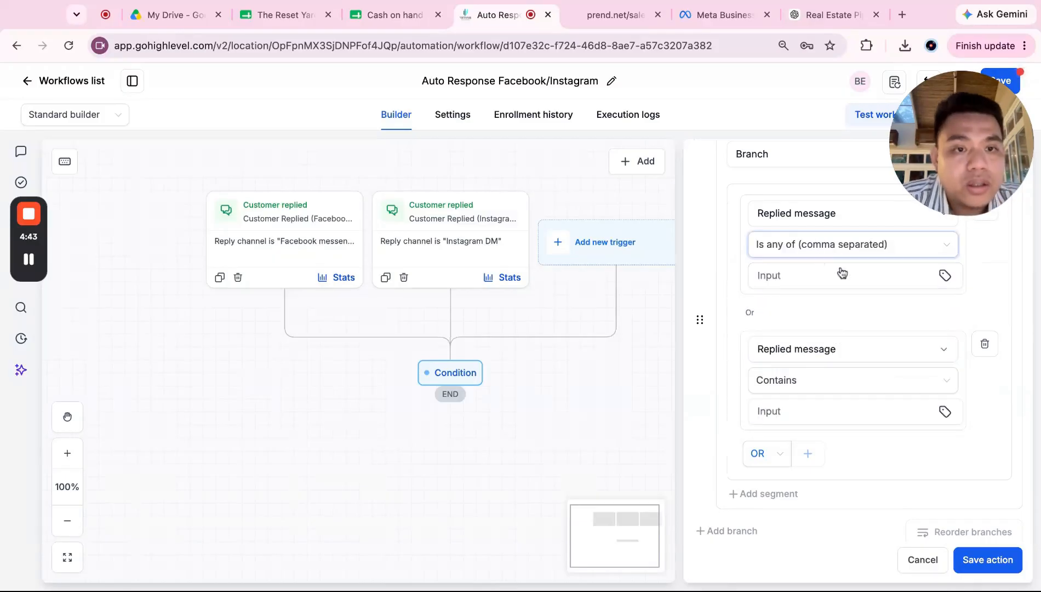
left_click(984, 344)
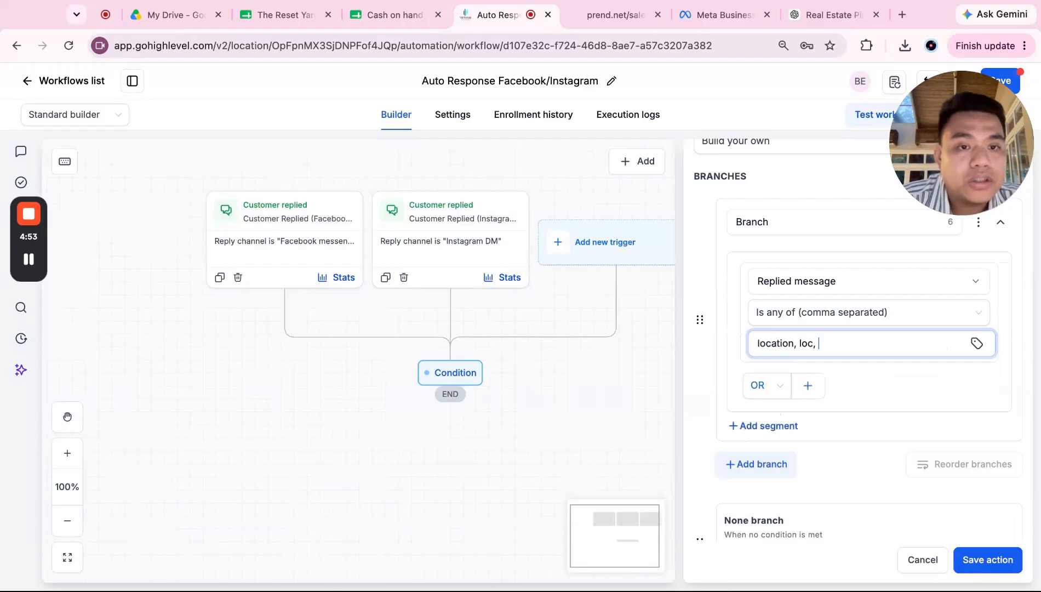
type("saan,")
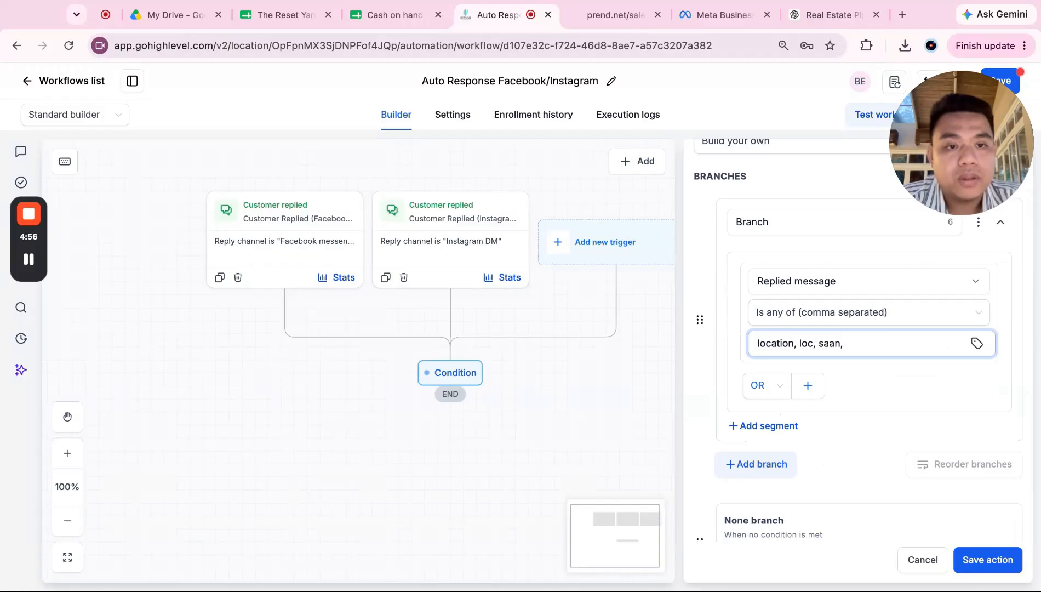
type("where,")
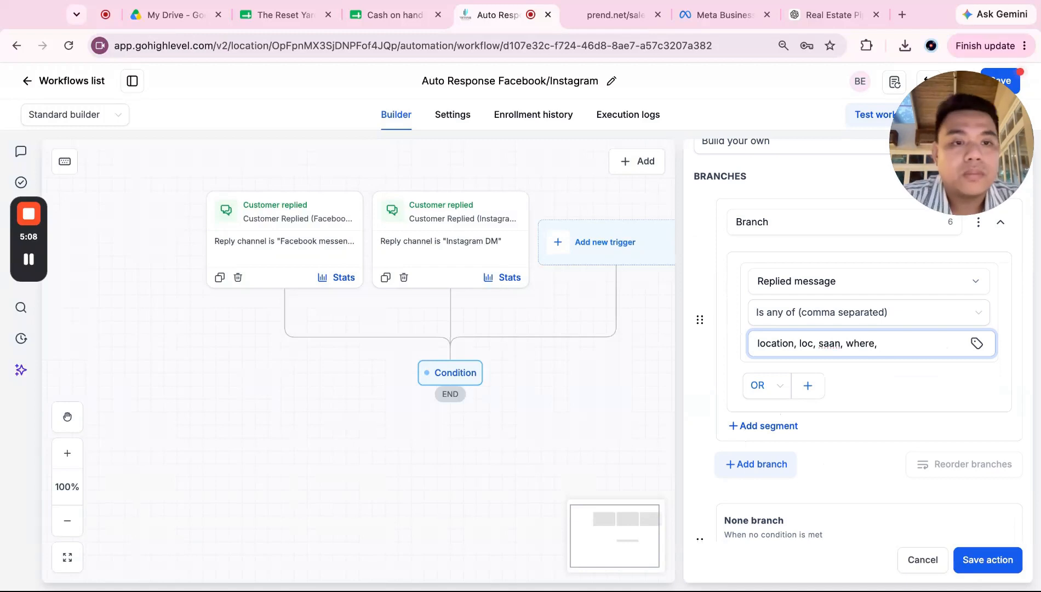
key("BackSpace")
key("BackSpace")
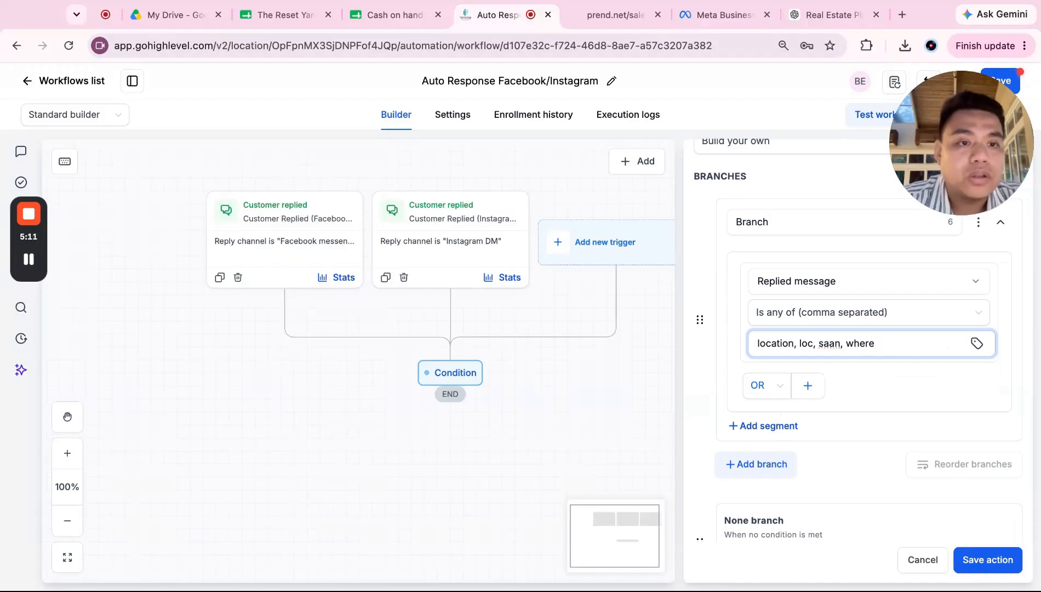
Step: Rename the first branch to Location
left_click(793, 217)
left_click(849, 245)
left_click(829, 226)
type("Location")
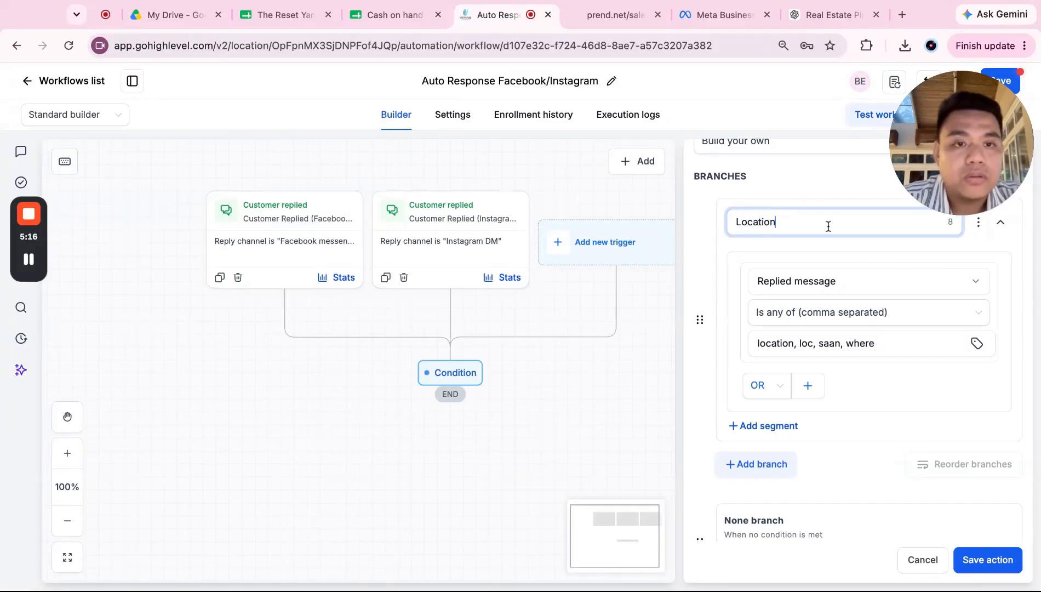
left_click(862, 253)
scroll(837, 358, "down", 2)
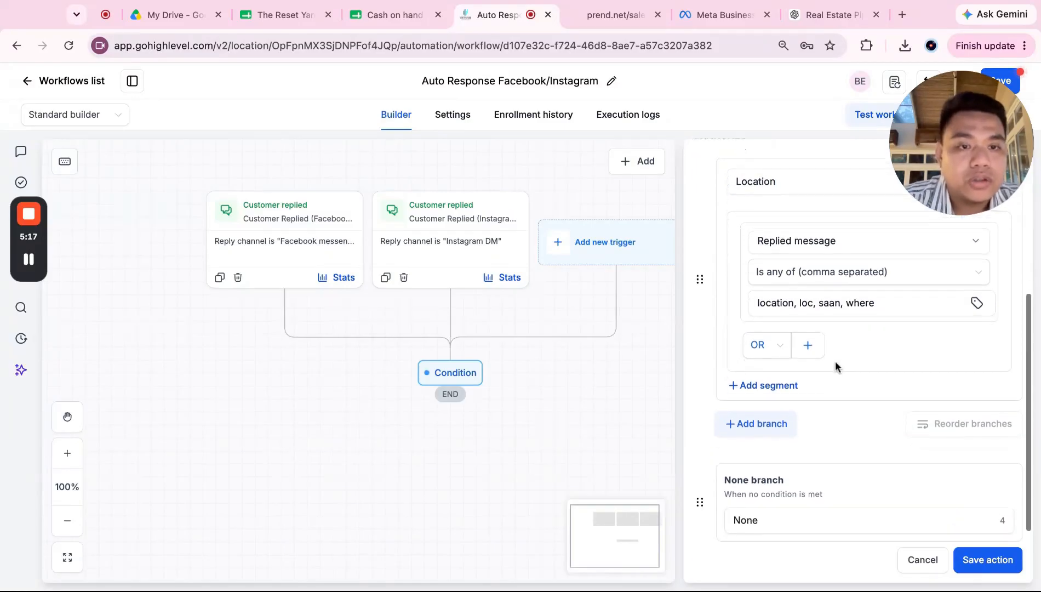
Step: Add a Price branch matching how much, much, how, mgkano, price, priceslist
left_click(789, 406)
left_click(799, 420)
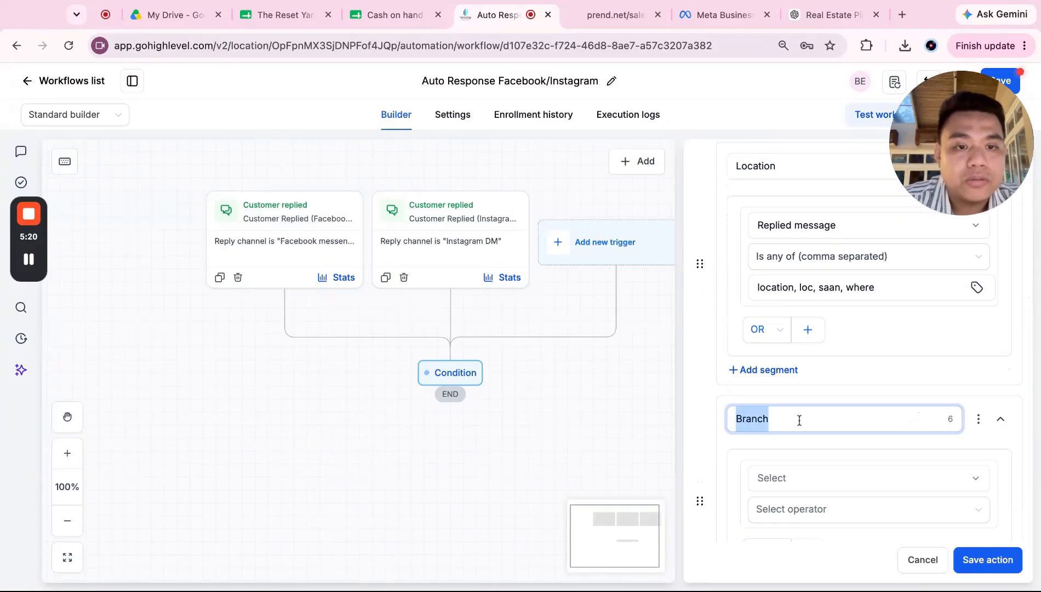
type("Price")
scroll(833, 406, "down", 3)
left_click(864, 382)
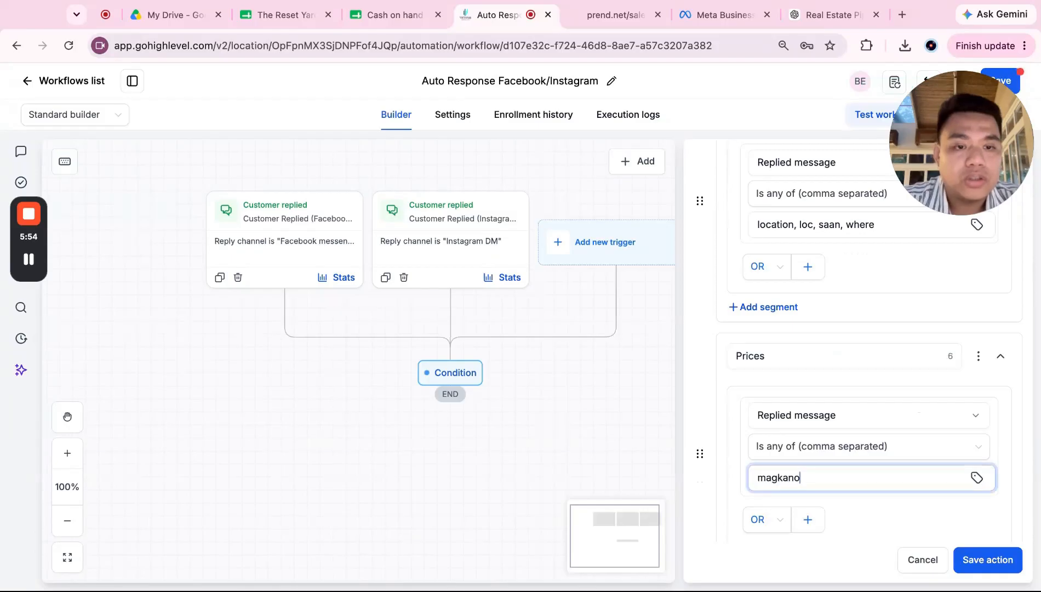
type(", how much")
type(", ")
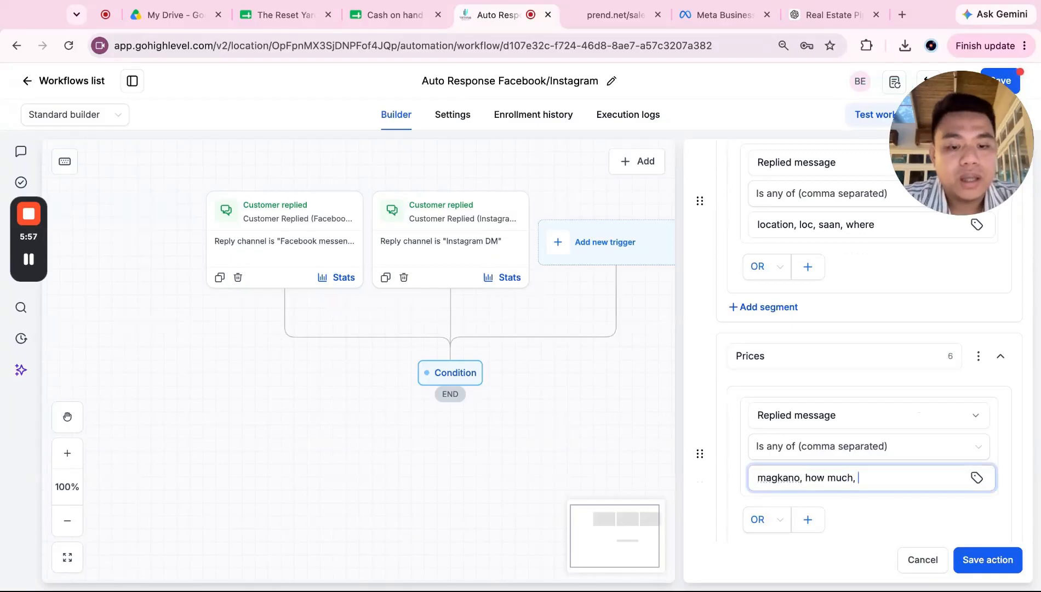
type("much, how,")
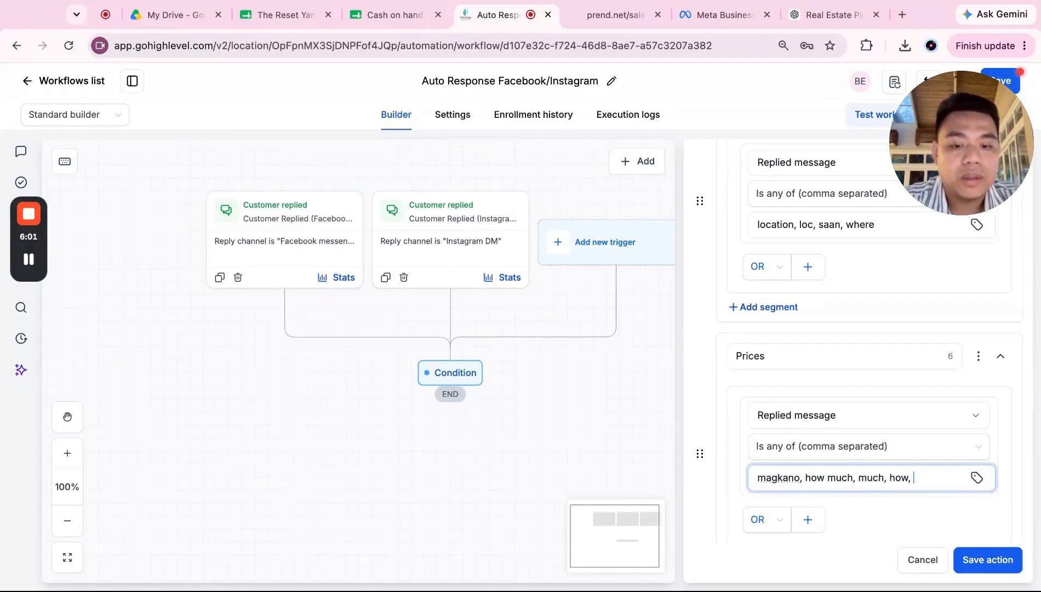
type(" mgkano")
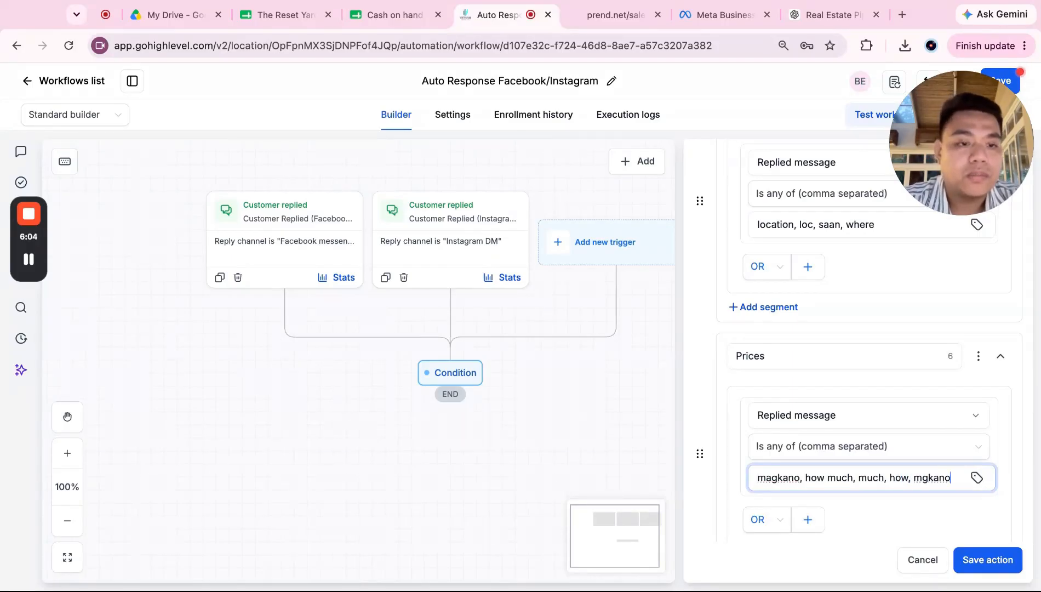
type(", price, pr")
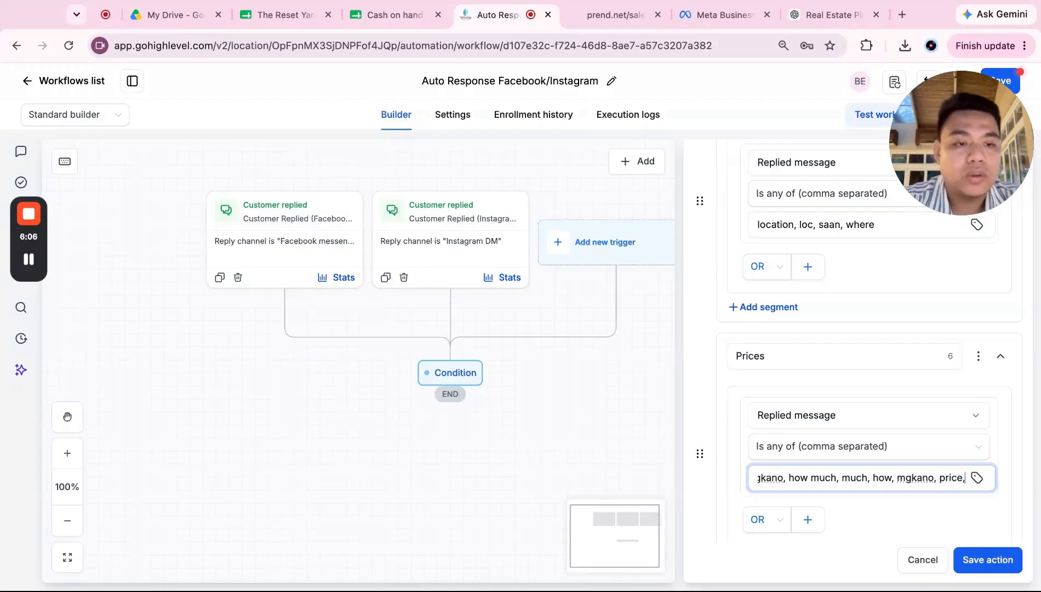
type("iceslist")
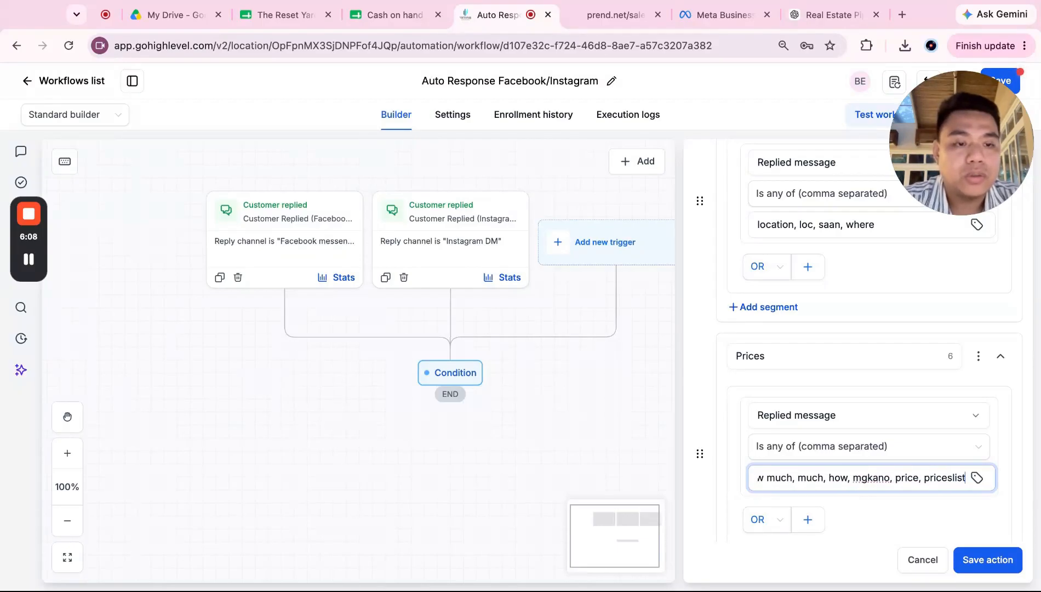
type(",")
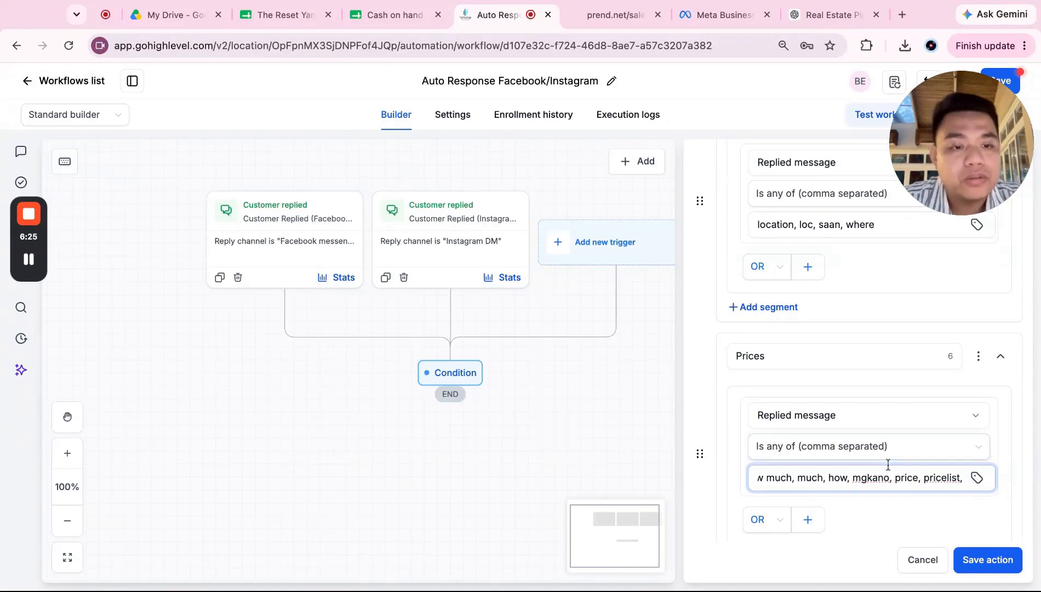
scroll(887, 465, "down", 3)
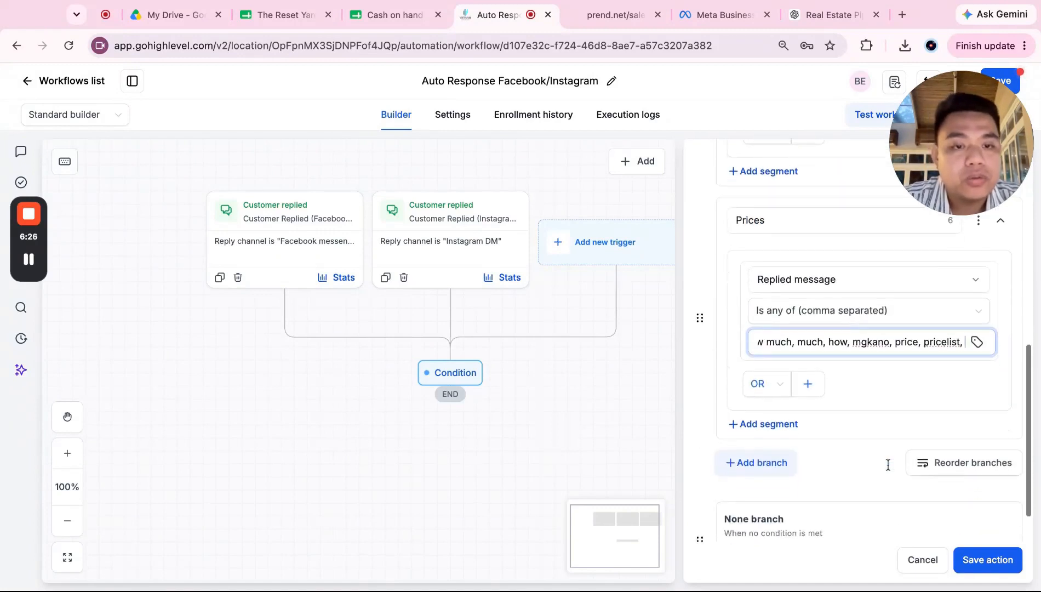
Step: Duplicate the Prices branch and name the copy Operating hours
left_click(760, 451)
type("Operat")
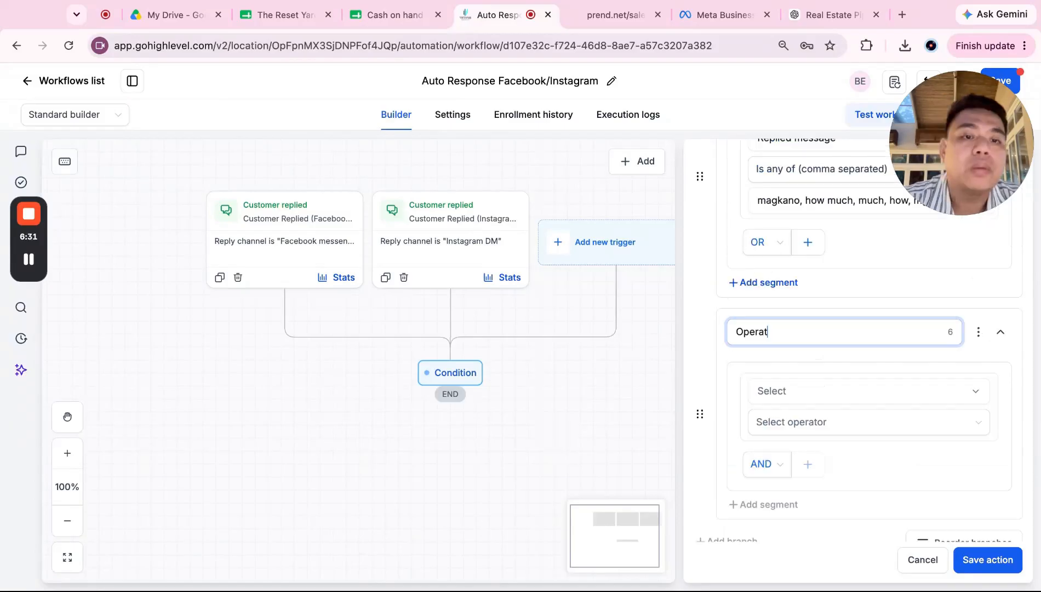
type("ing H")
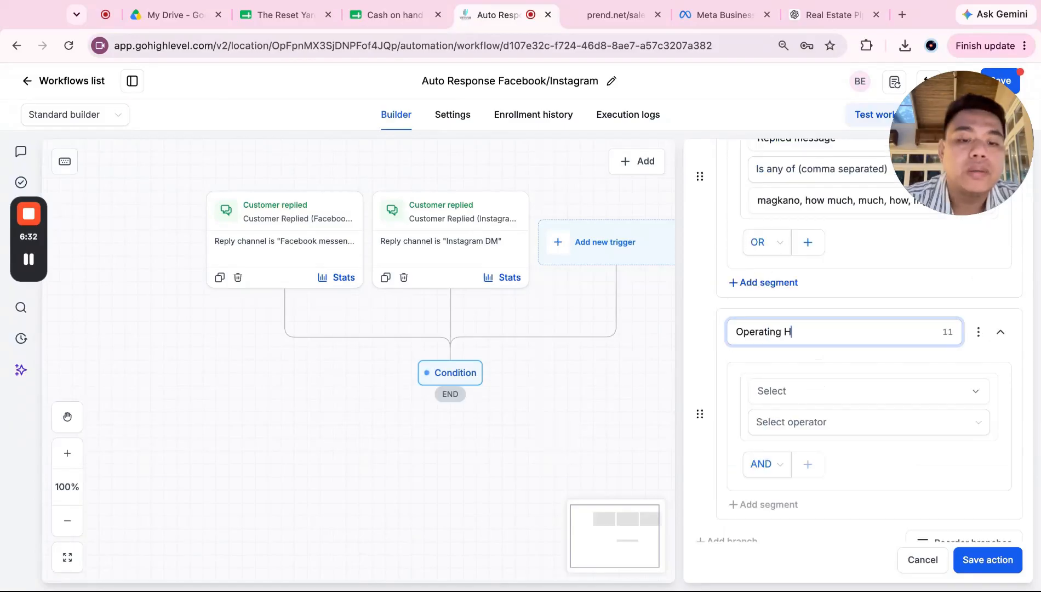
left_click(969, 391)
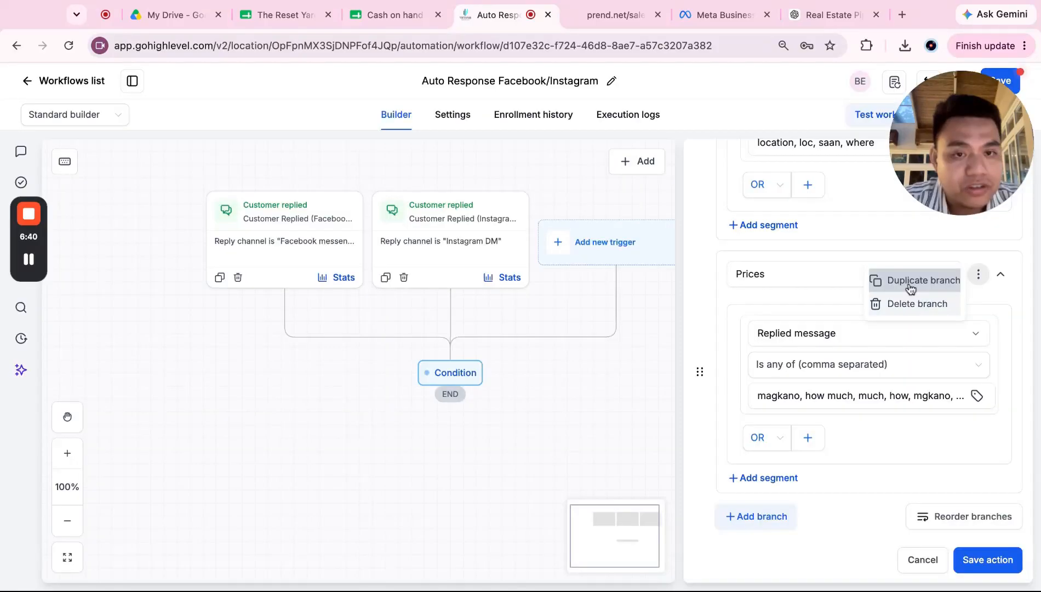
left_click(910, 288)
type("Opera")
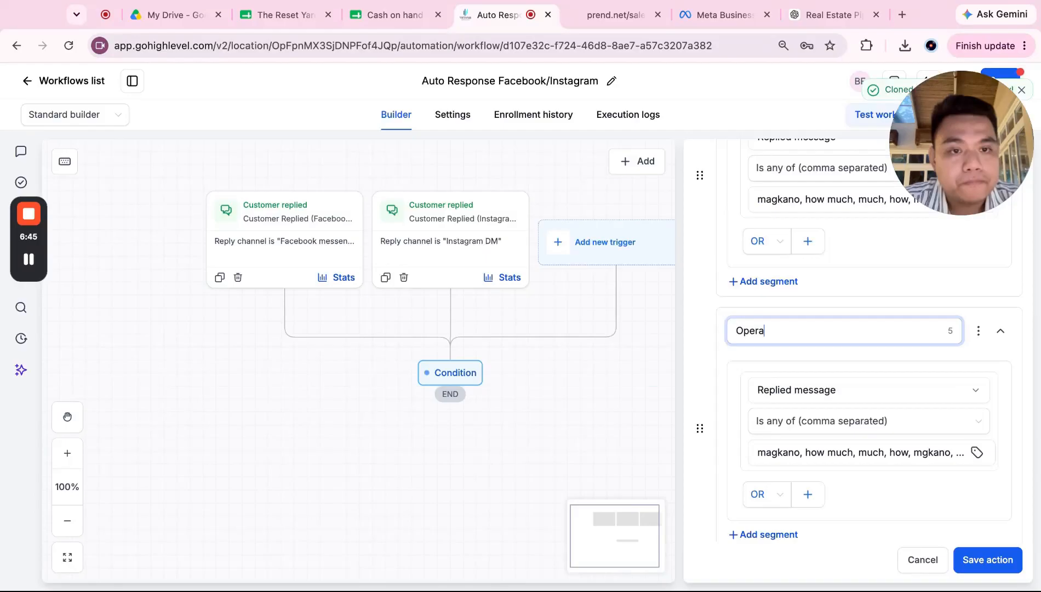
type("ting hours")
Step: Replace its keywords with until what time, what time, time, hours, open, close
triple_click(807, 445)
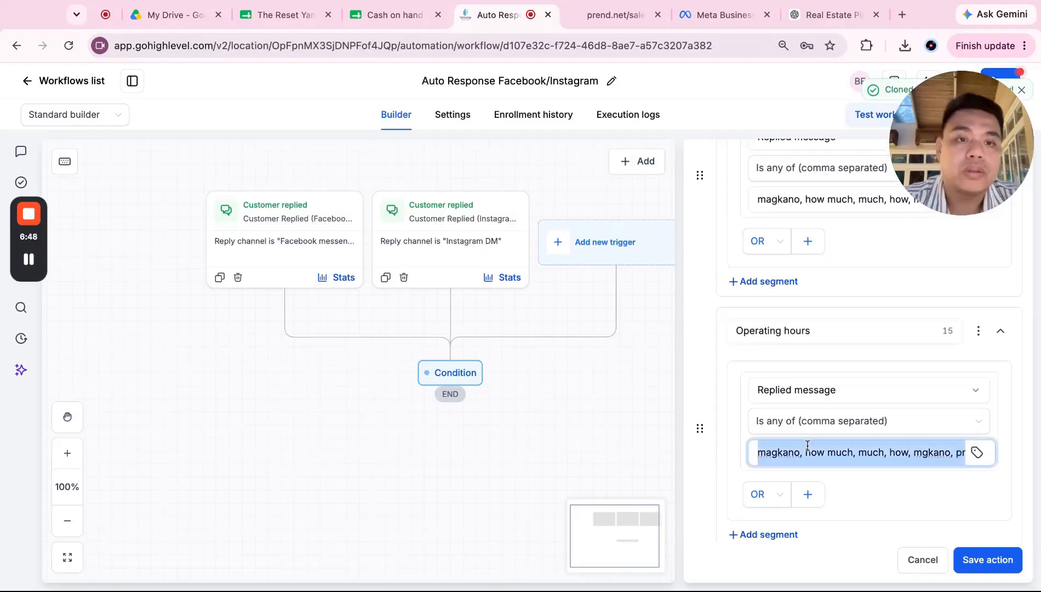
type("until wha")
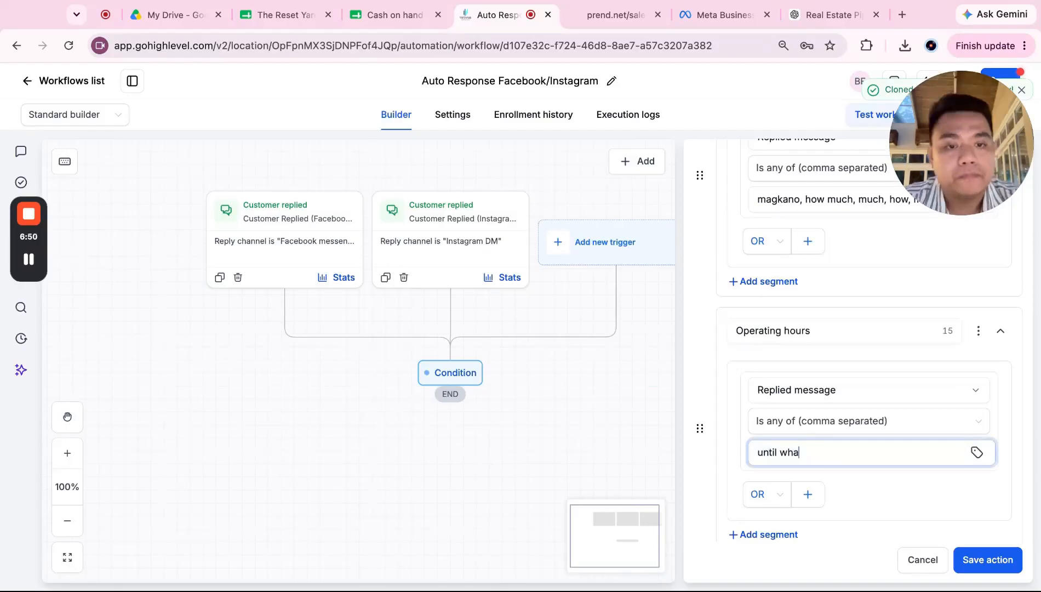
type("t time")
scroll(896, 412, "down", 1)
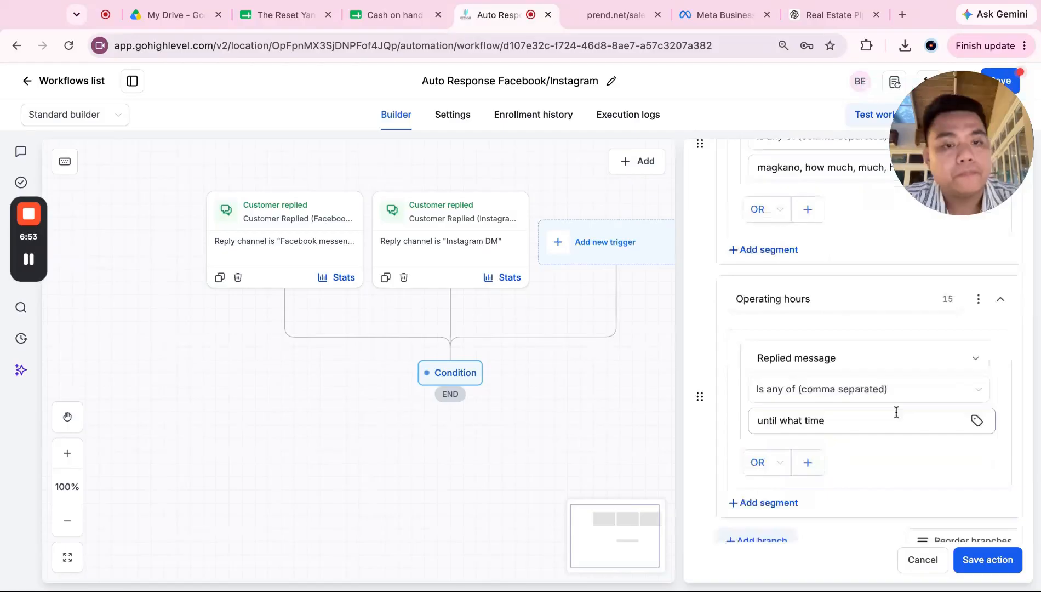
left_click(896, 412)
type(", what")
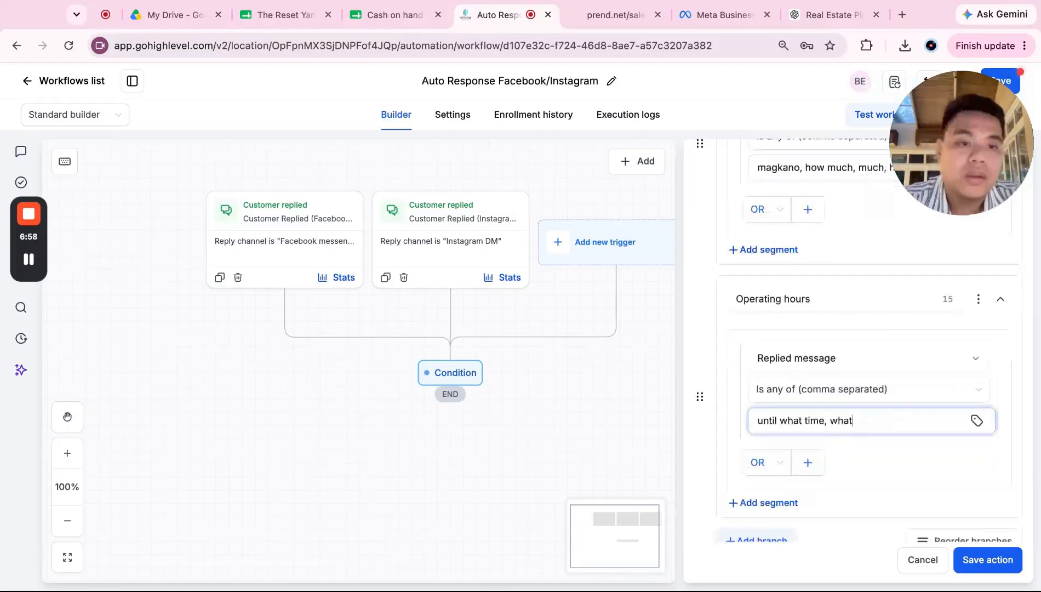
type(" time, time, ")
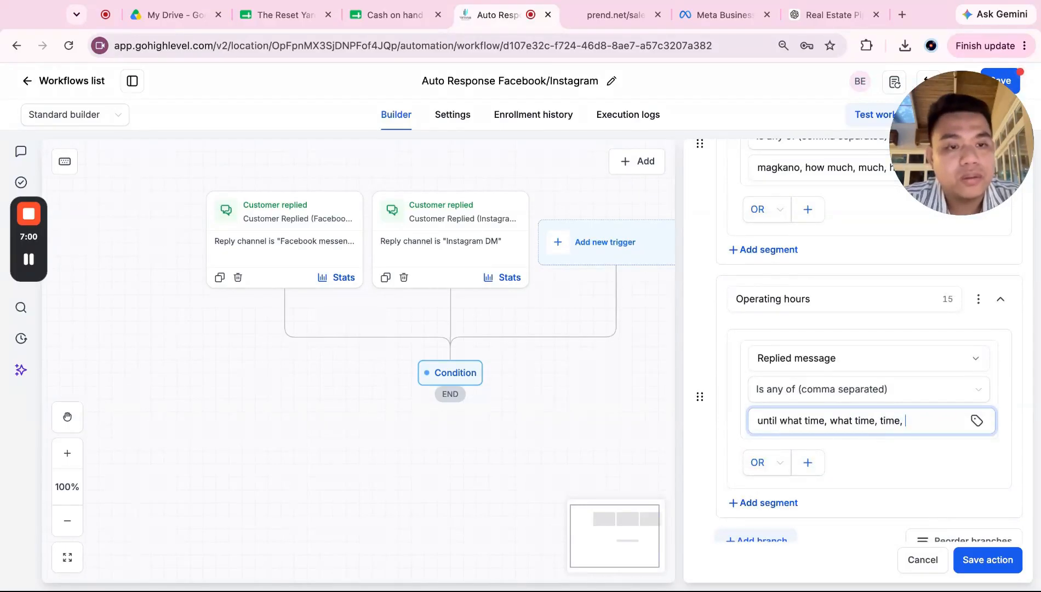
type("hours, ")
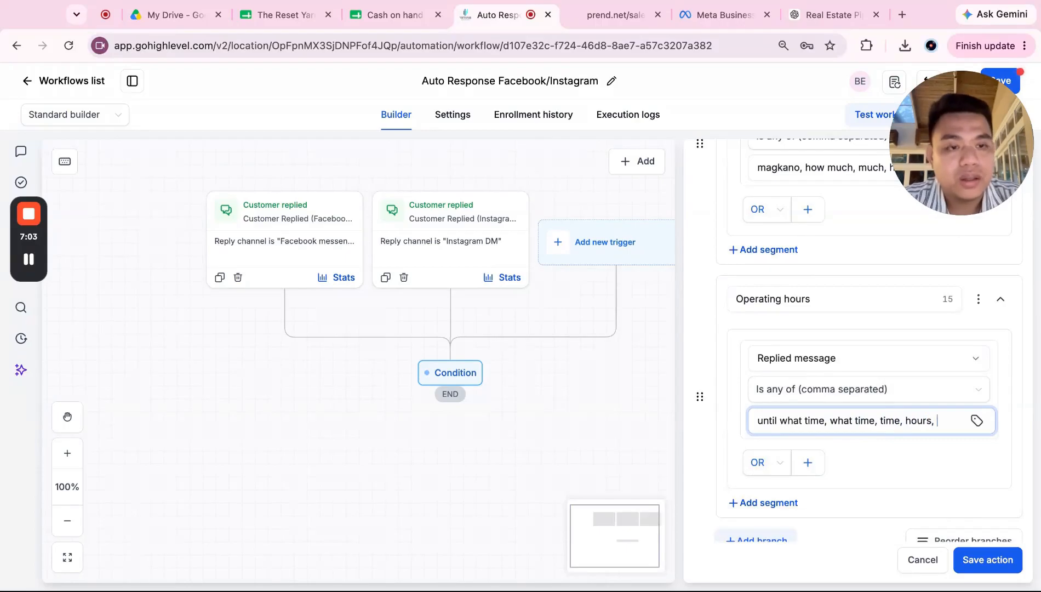
type("open, close")
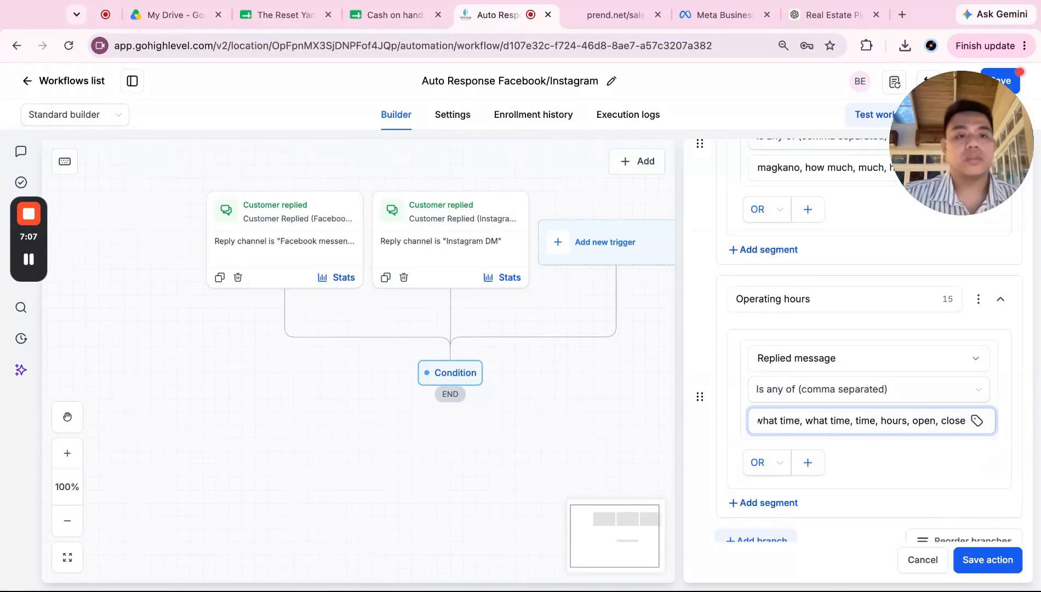
Step: Finish entering the Operating hours keywords and review all the branch keywords
left_click(913, 386)
scroll(914, 385, "up", 3)
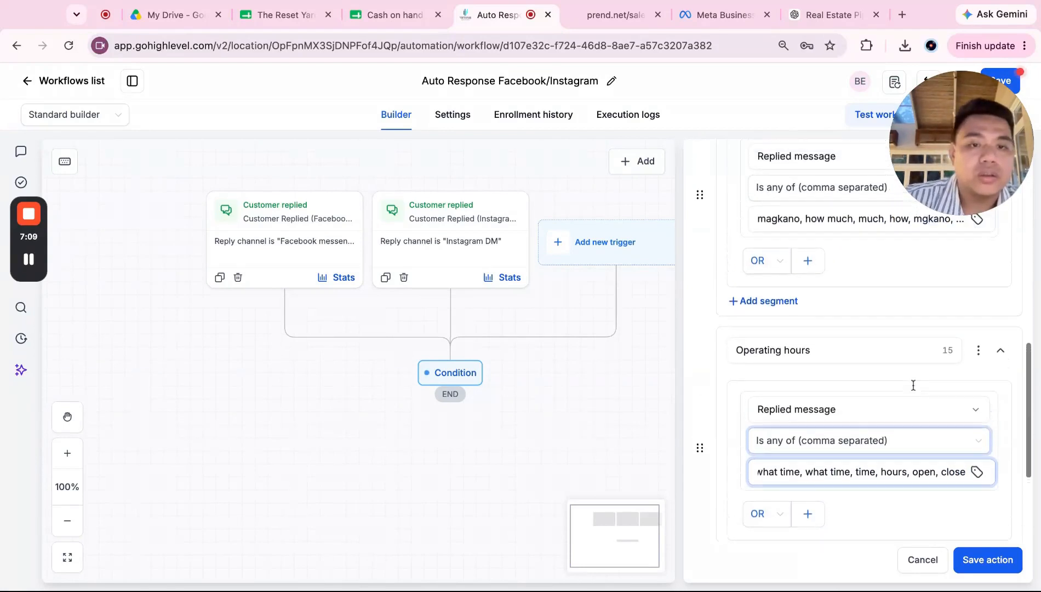
scroll(913, 386, "down", 3)
scroll(913, 386, "up", 10)
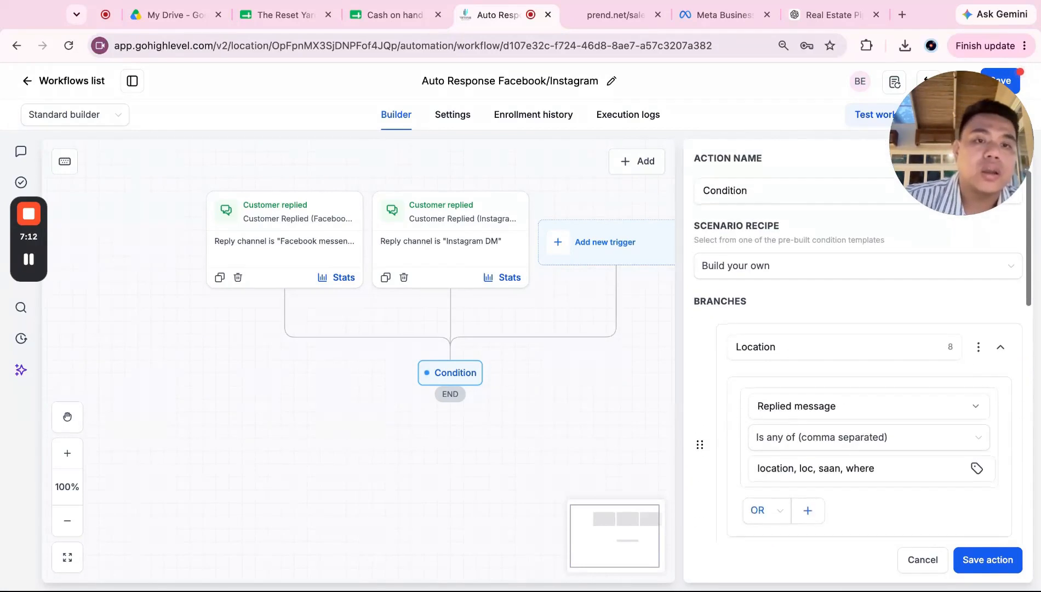
scroll(913, 386, "down", 2)
scroll(913, 386, "down", 7)
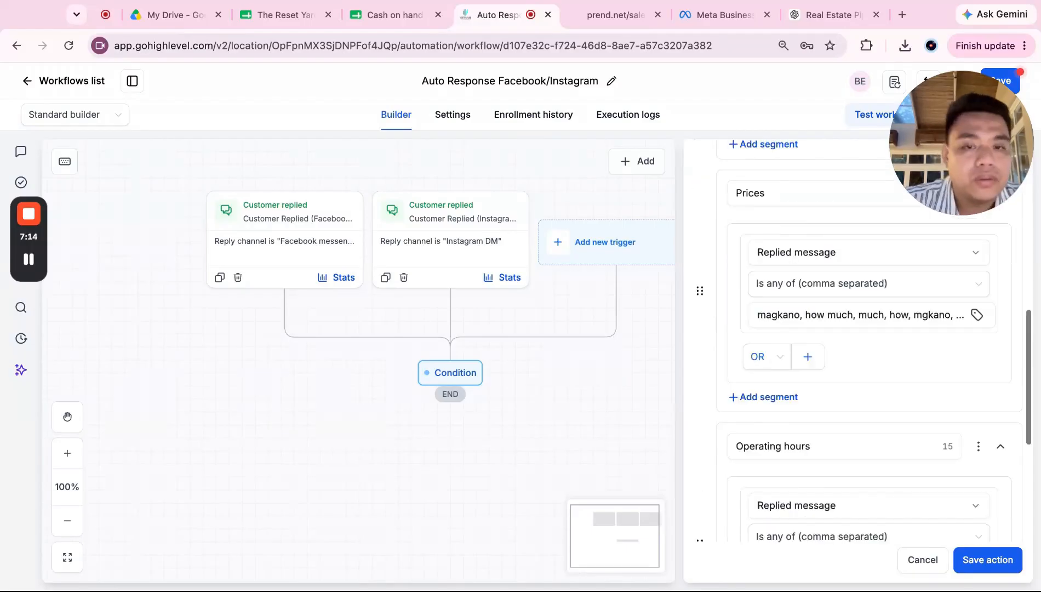
scroll(1004, 519, "down", 3)
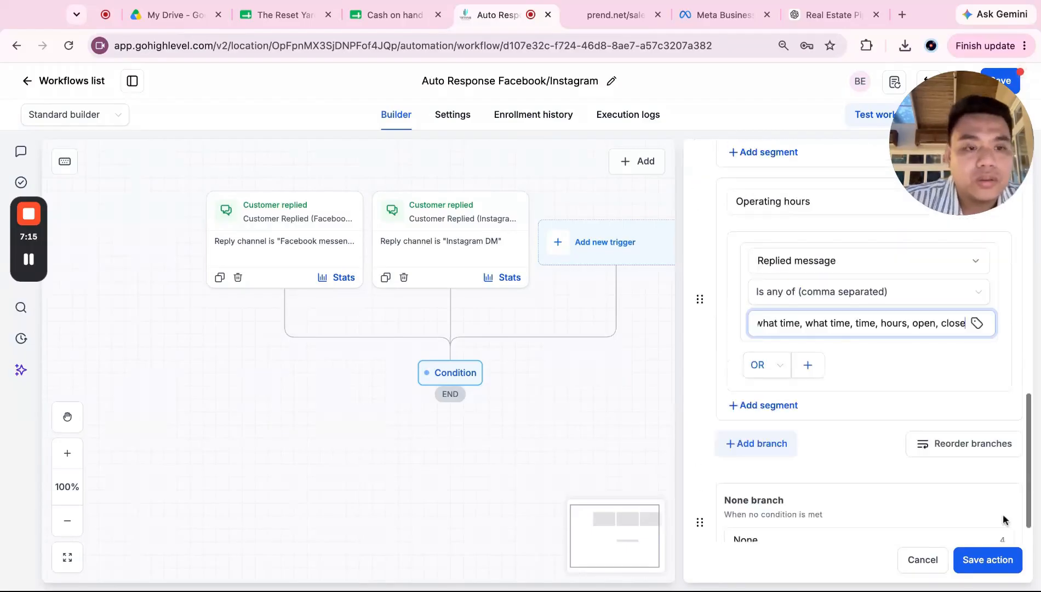
Step: Save the Condition with Location, Prices, Operating hours and None branches ending at END
left_click(988, 560)
scroll(600, 444, "down", 3)
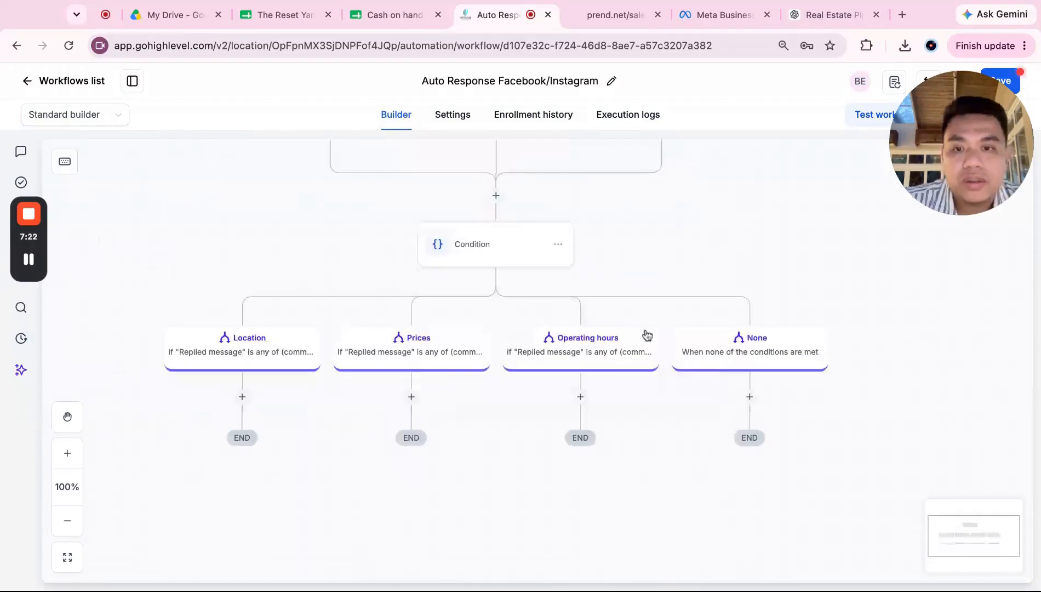
scroll(535, 205, "up", 1)
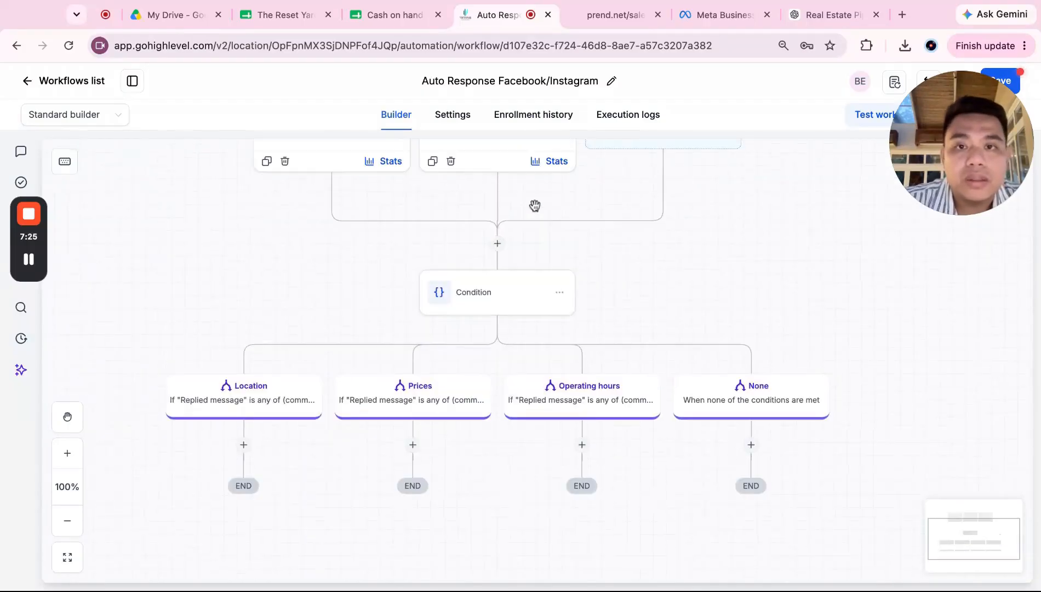
scroll(535, 205, "up", 1)
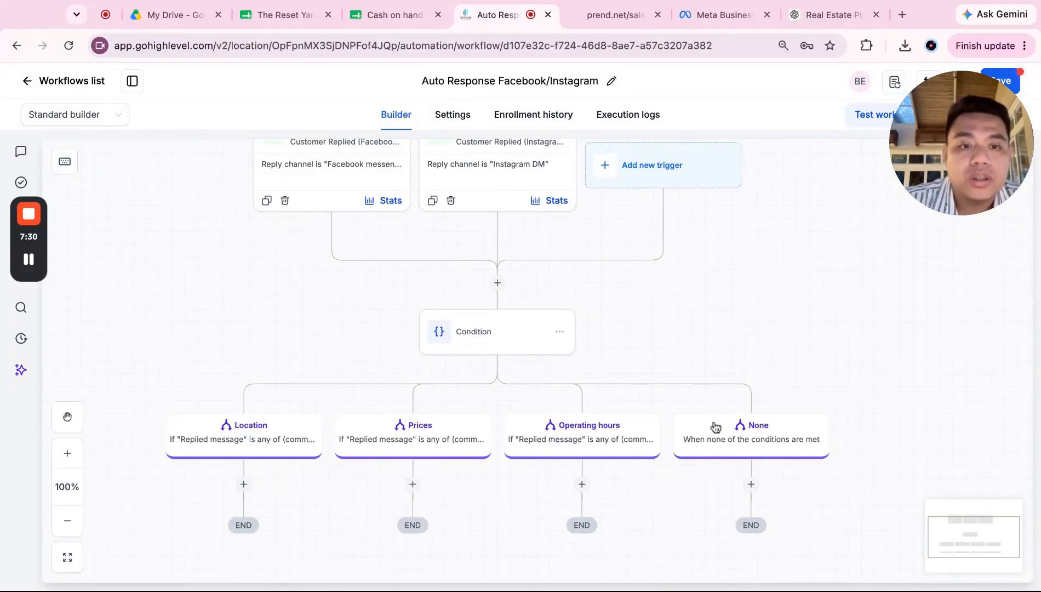
scroll(740, 444, "down", 1)
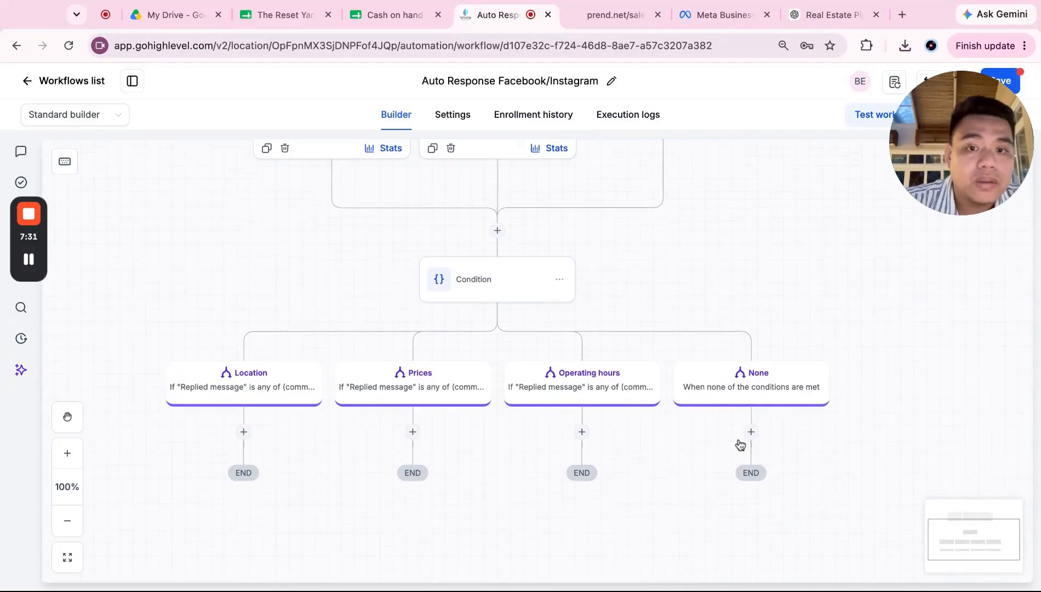
scroll(740, 444, "down", 1)
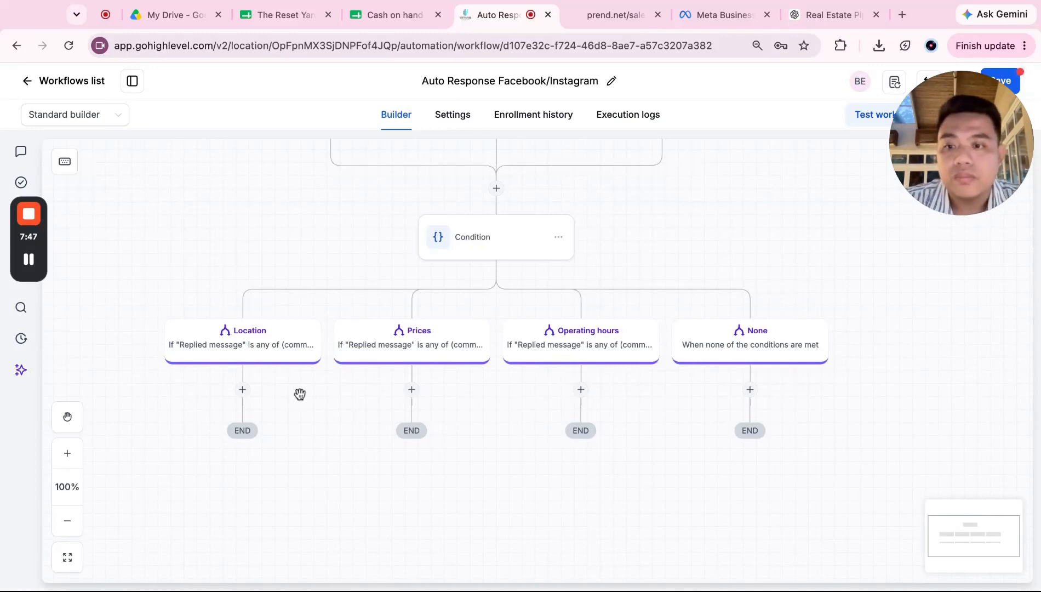
scroll(306, 389, "down", 3)
Step: Add a Wait step for a set period in seconds to the Location branch
left_click_drag(299, 370, 312, 385)
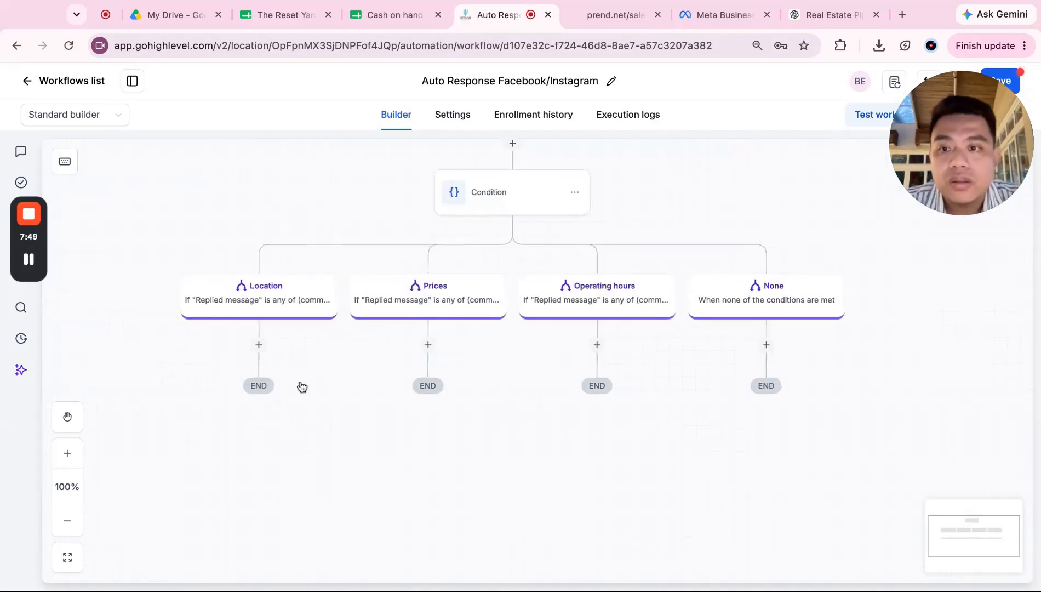
left_click(260, 344)
type("wait")
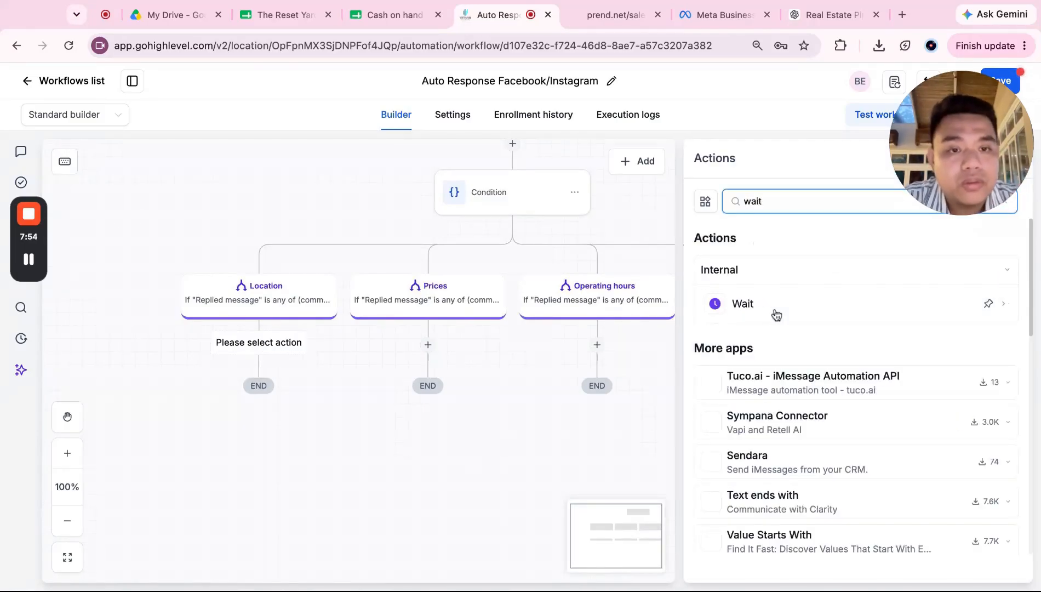
left_click(774, 305)
scroll(789, 397, "down", 2)
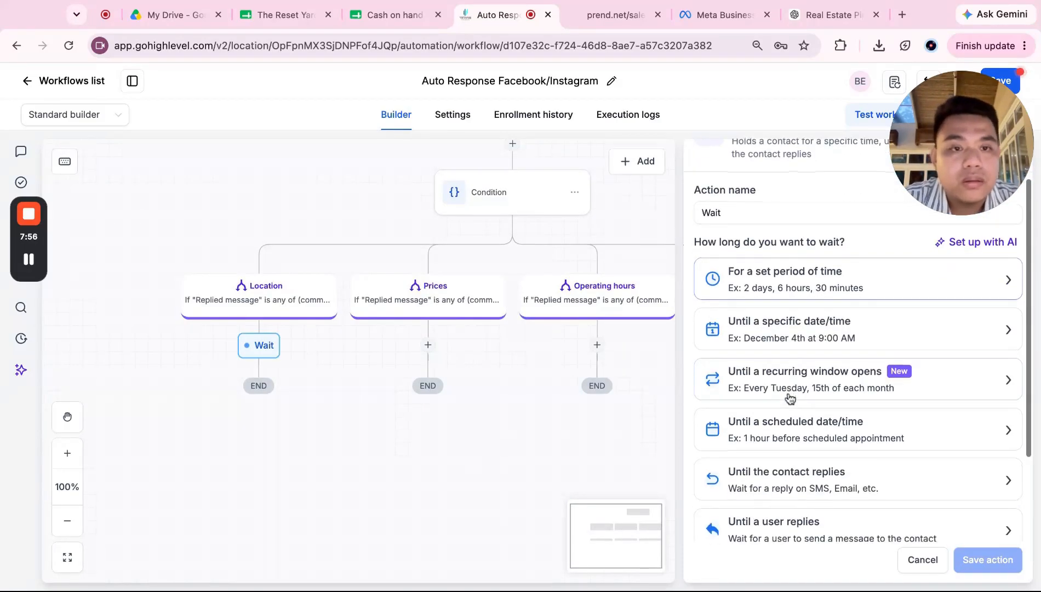
left_click(847, 281)
left_click(765, 389)
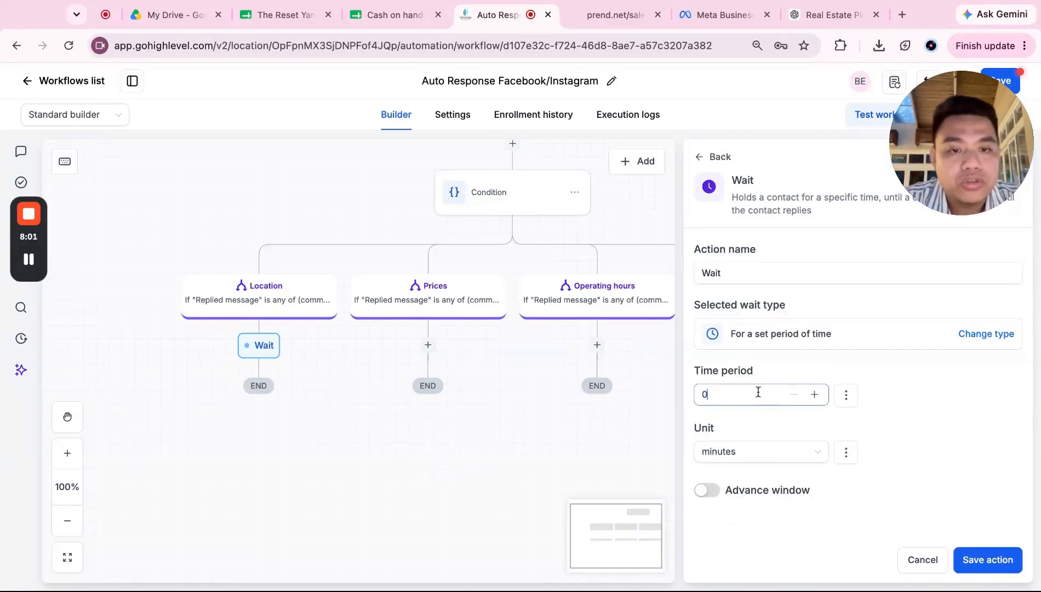
key("BackSpace")
type("30")
left_click(765, 451)
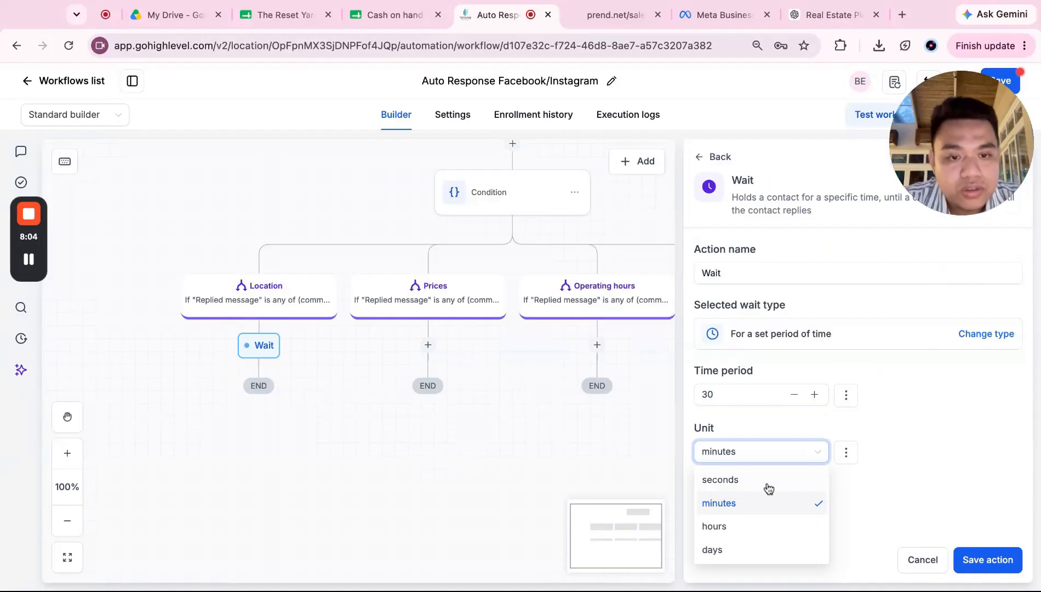
left_click(769, 485)
Step: Set the wait to 20 seconds, name it 'Wait 20 seconds', and save
left_click(751, 394)
key("BackSpace")
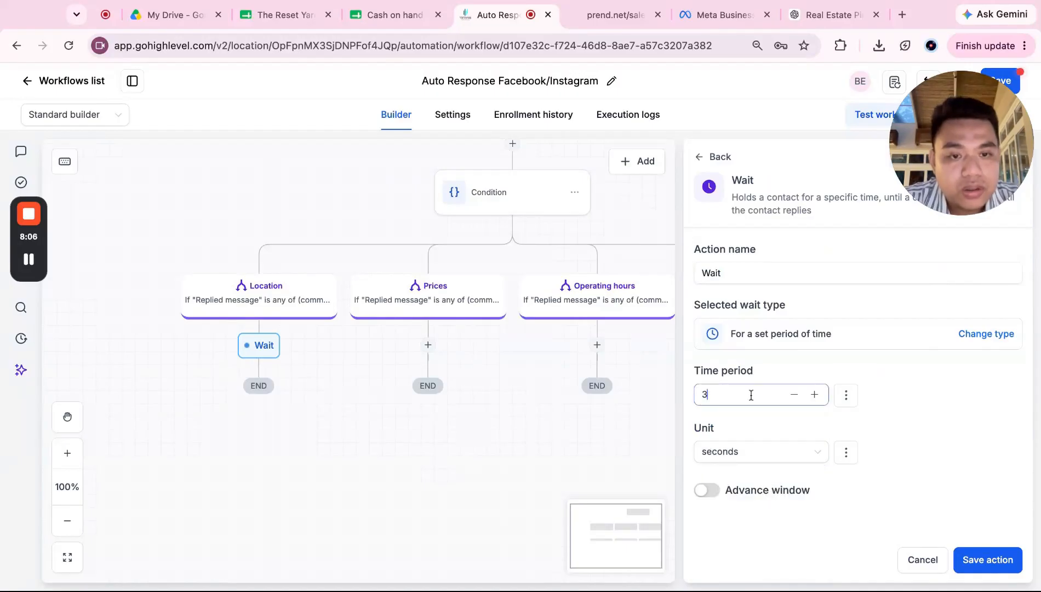
key("BackSpace")
type("20")
left_click(981, 559)
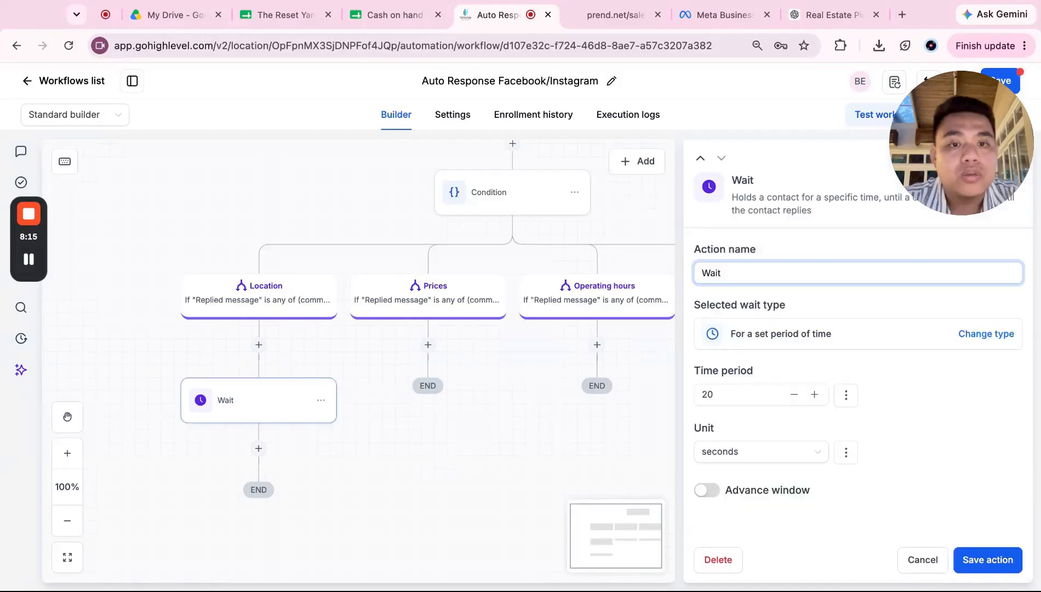
type("20 seconds")
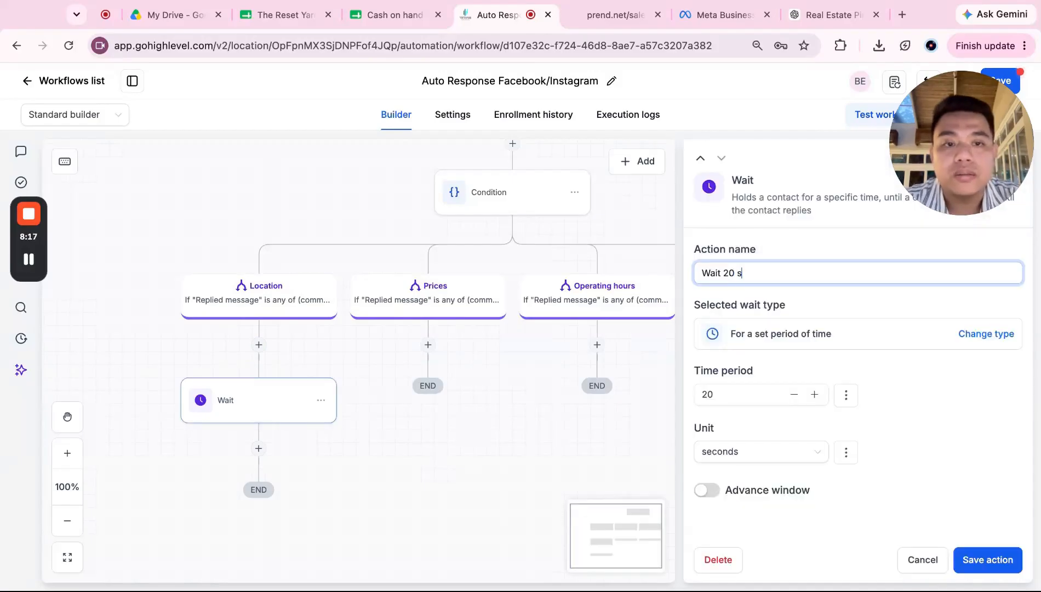
left_click(983, 559)
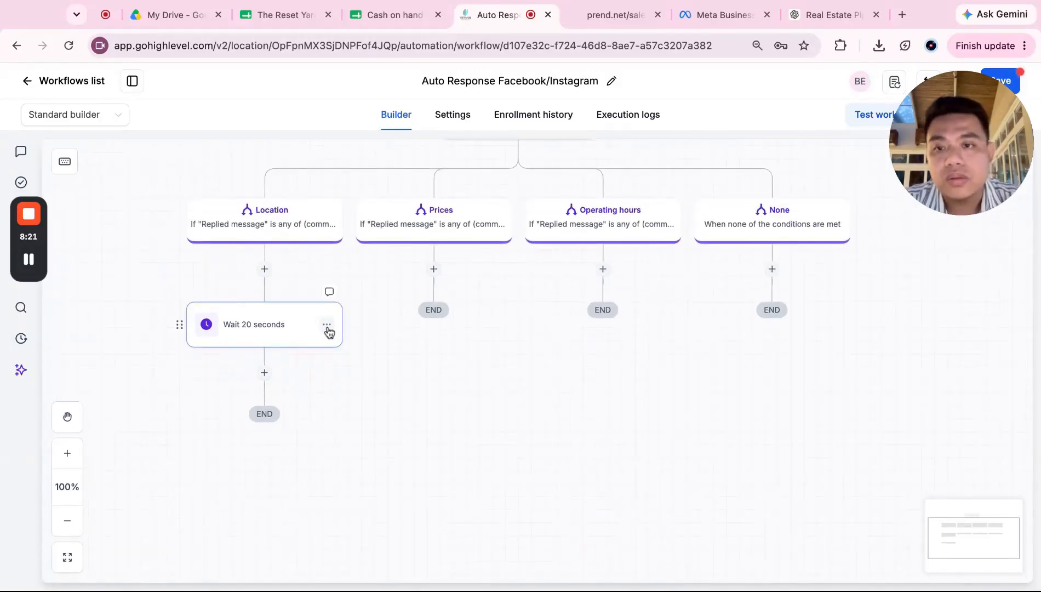
Step: Copy the Wait 20 seconds step into the Prices and Operating hours branches
left_click(326, 324)
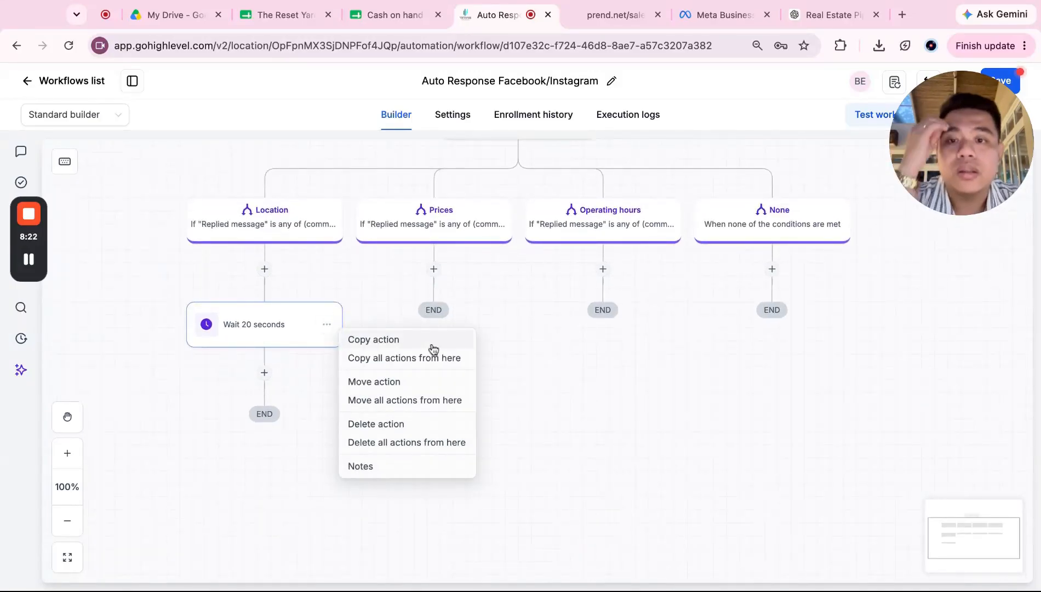
left_click(431, 345)
left_click(458, 272)
left_click(627, 272)
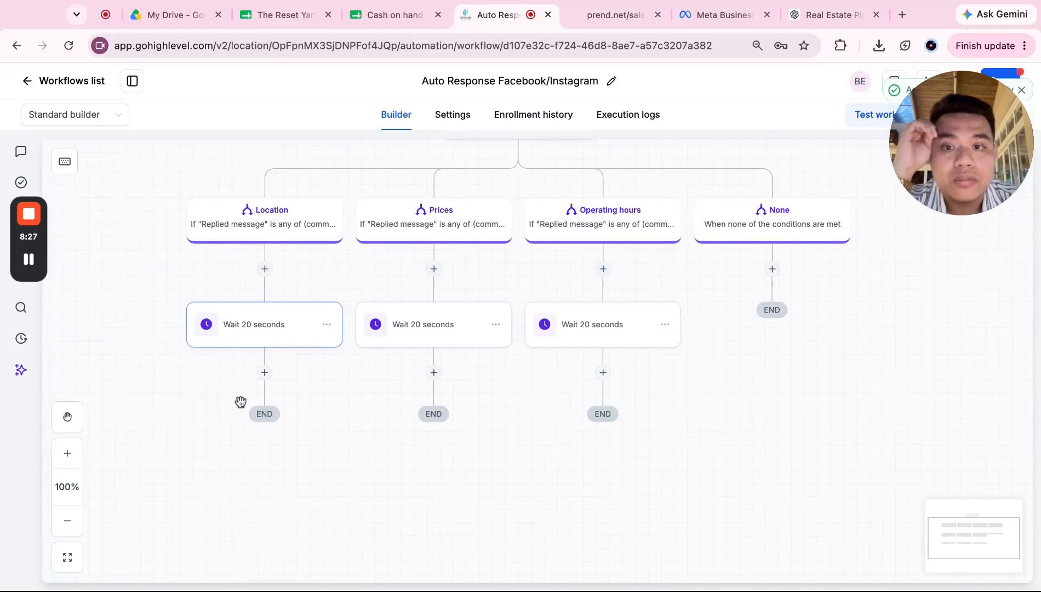
left_click(265, 375)
Step: Add a Messenger action after the Location branch's Wait 20 seconds step
type("messenger")
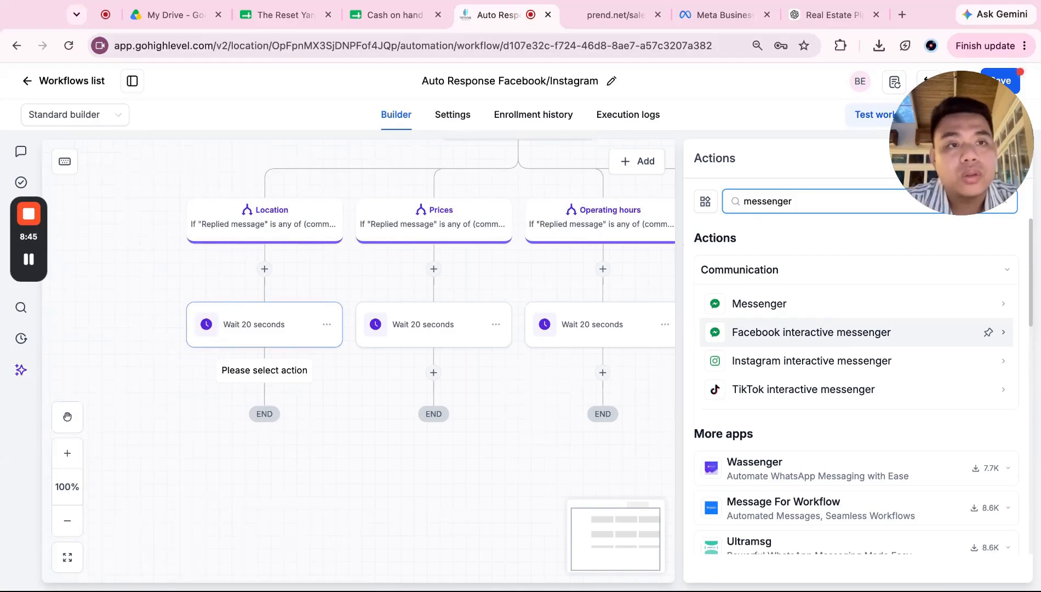
left_click(838, 305)
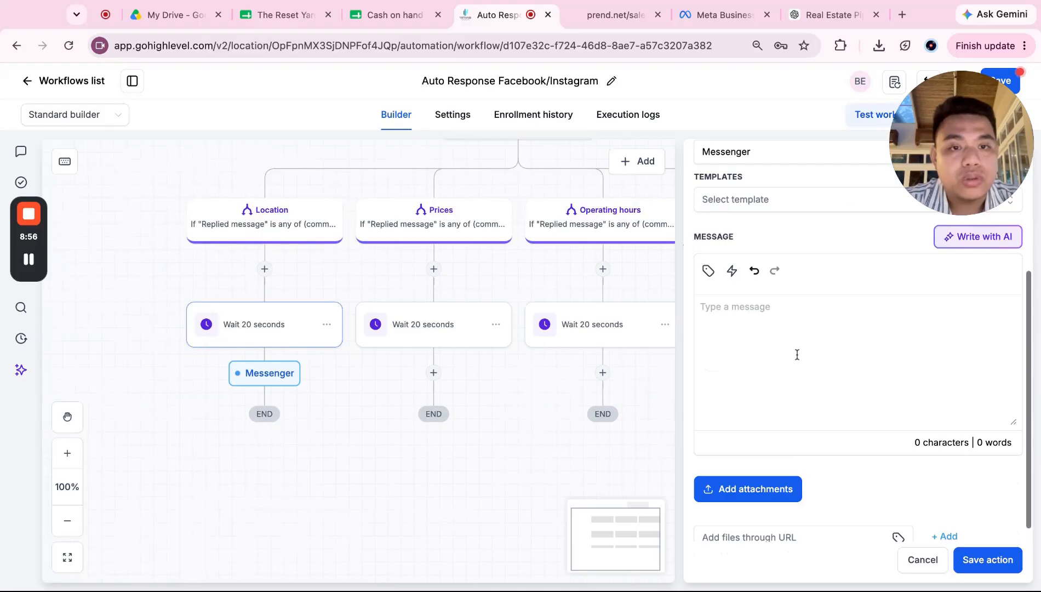
Step: Insert the saved Location reply in Meta Business Suite and copy its text
left_click(724, 15)
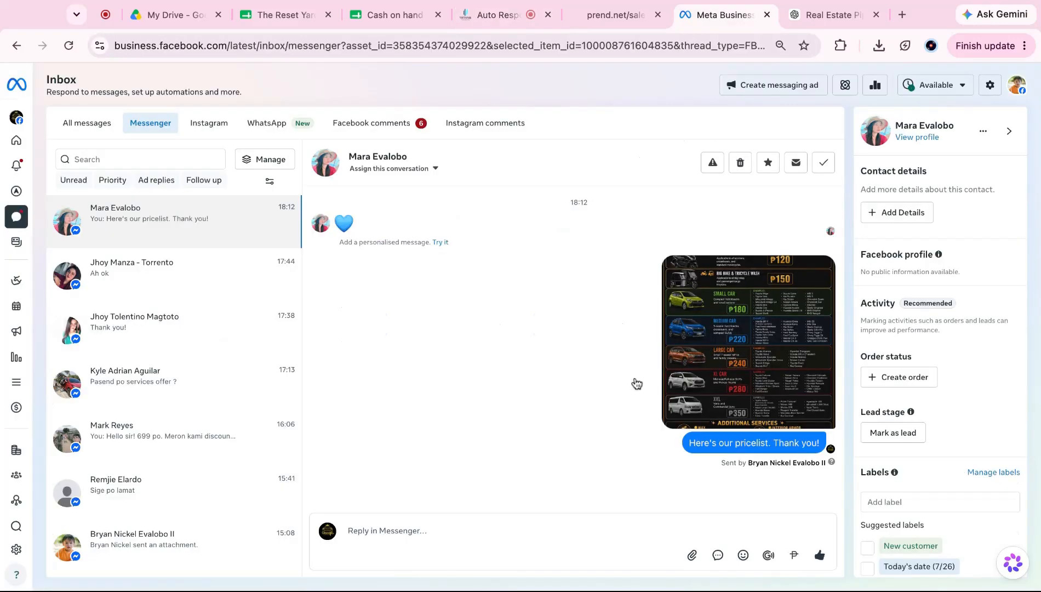
left_click(718, 555)
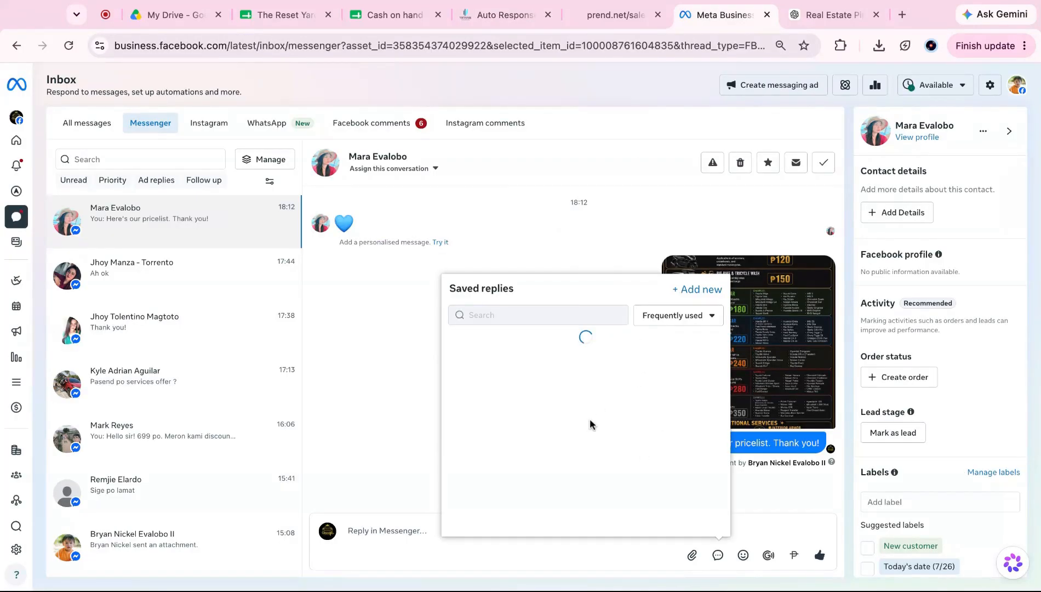
left_click(568, 406)
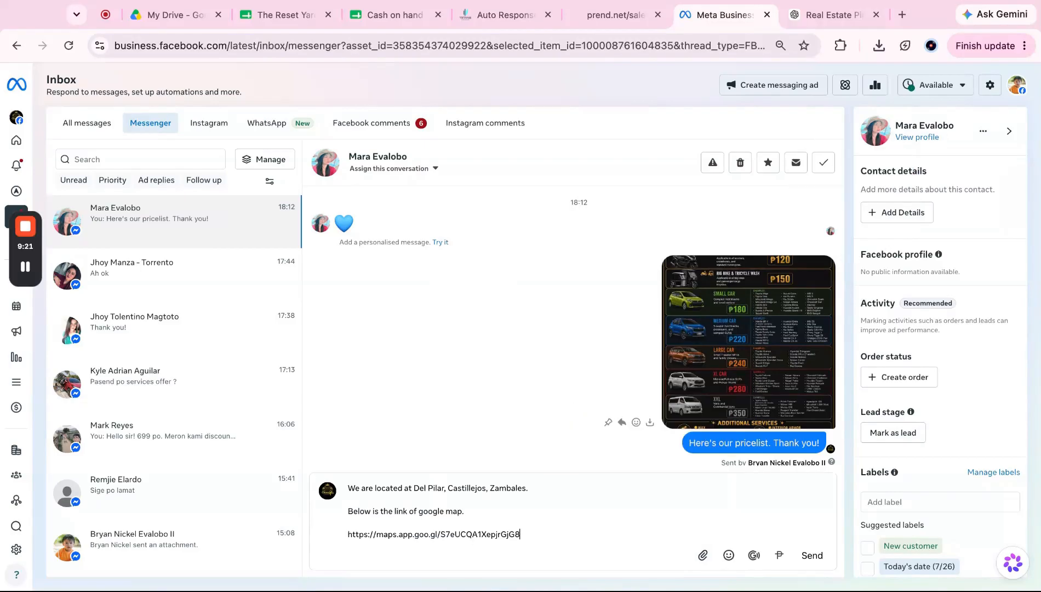
key("ctrl+a")
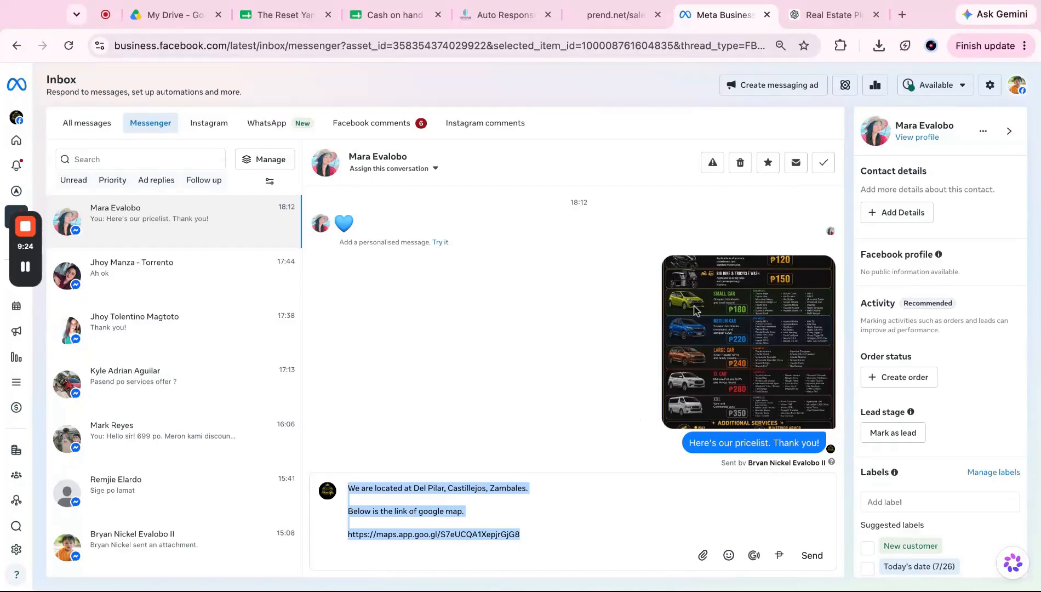
left_click(601, 24)
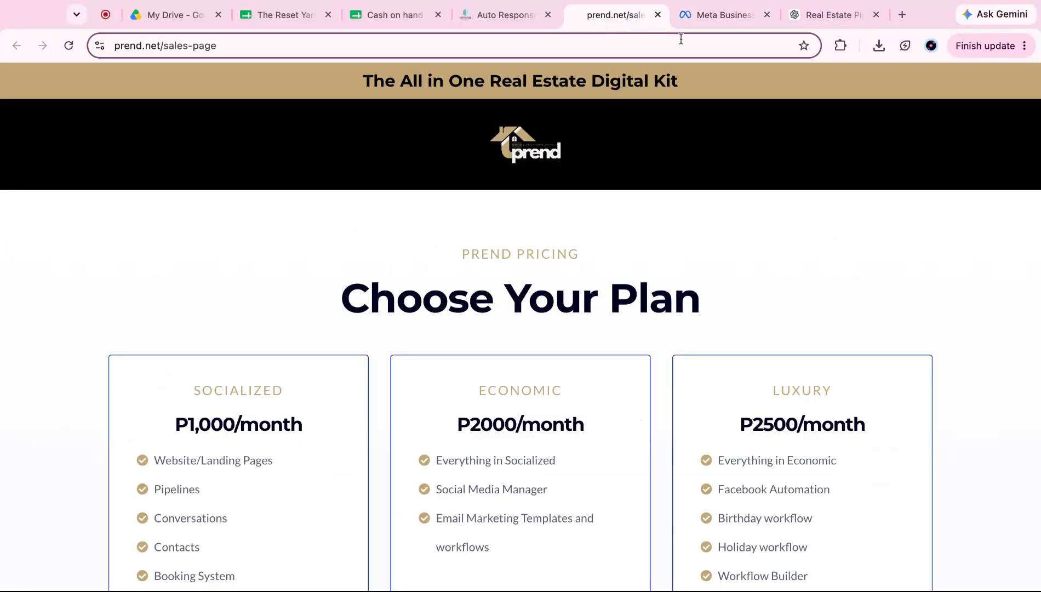
left_click(727, 16)
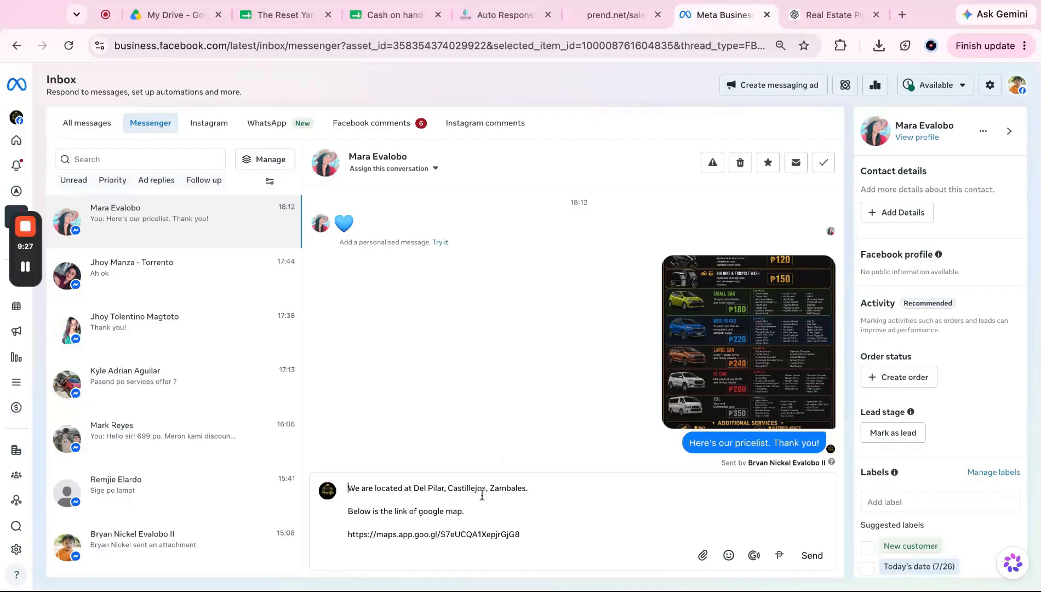
left_click(505, 15)
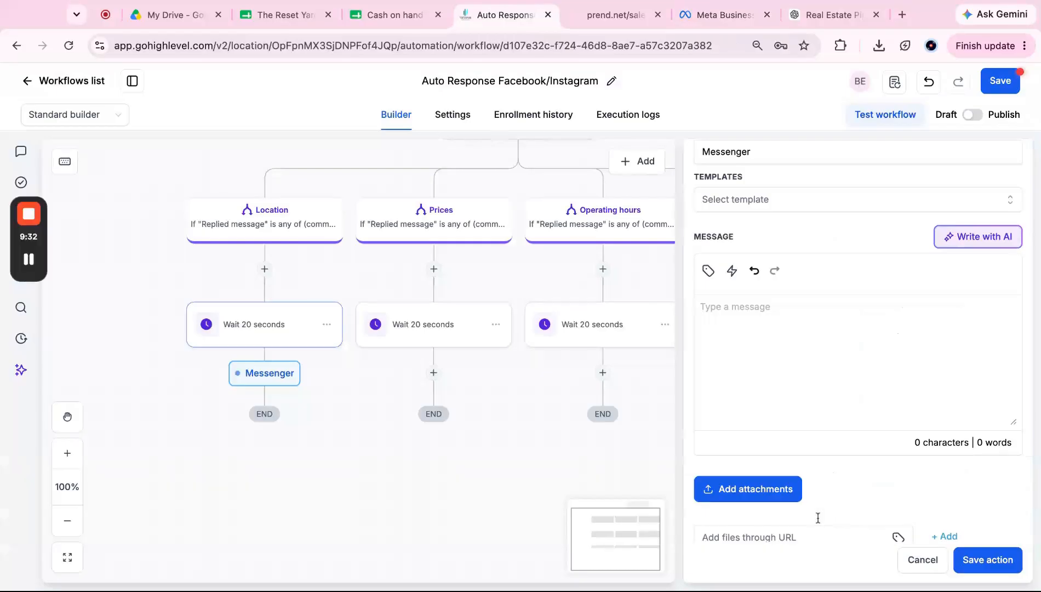
Step: Paste the location message with a blank line before 'Below', check the Maps link, and save
left_click(781, 307)
key("ctrl+v")
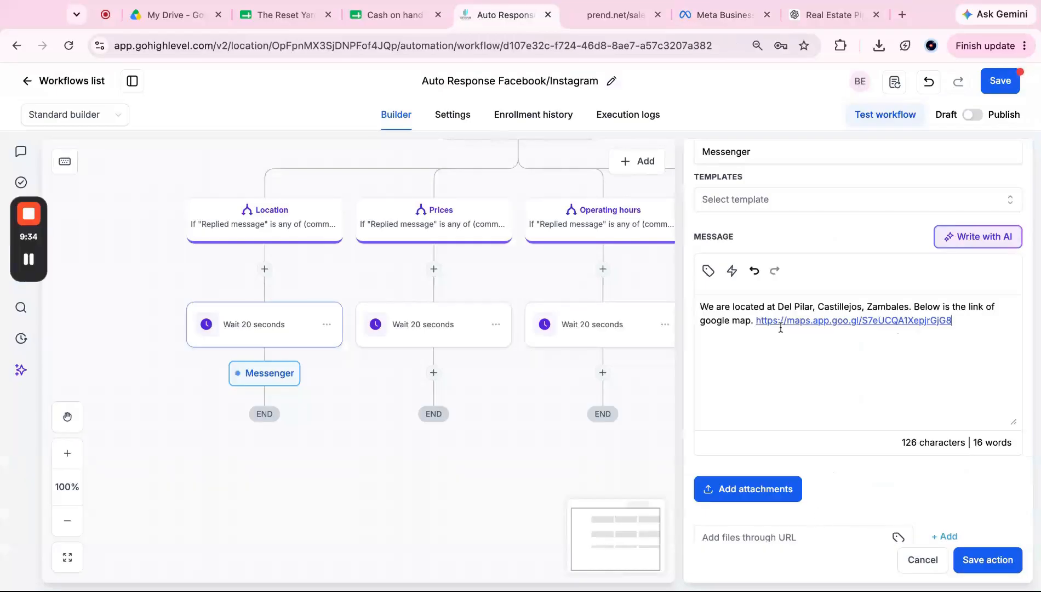
left_click(914, 307)
key("Return")
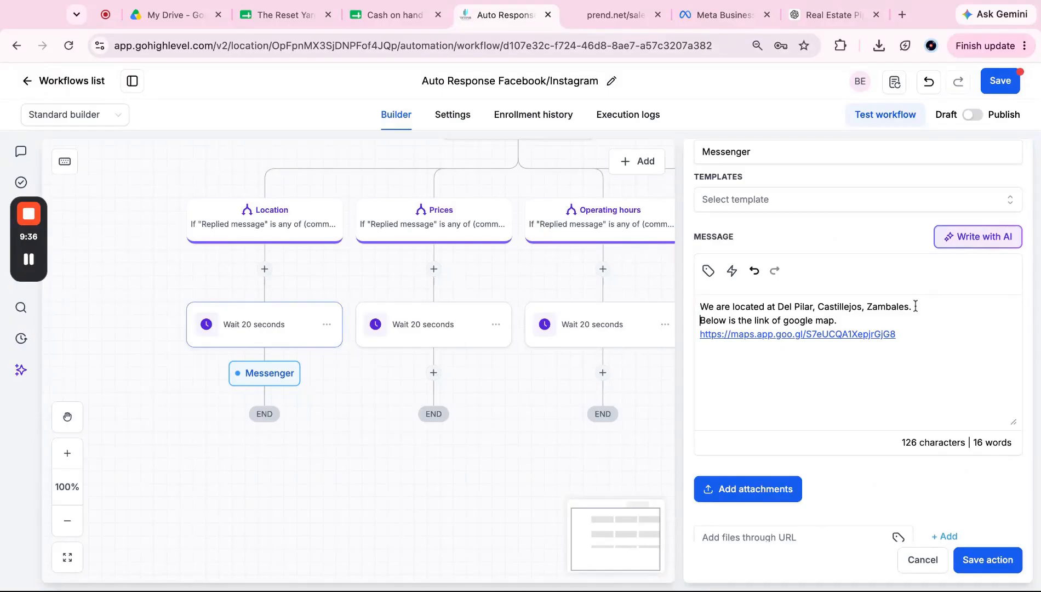
key("Return")
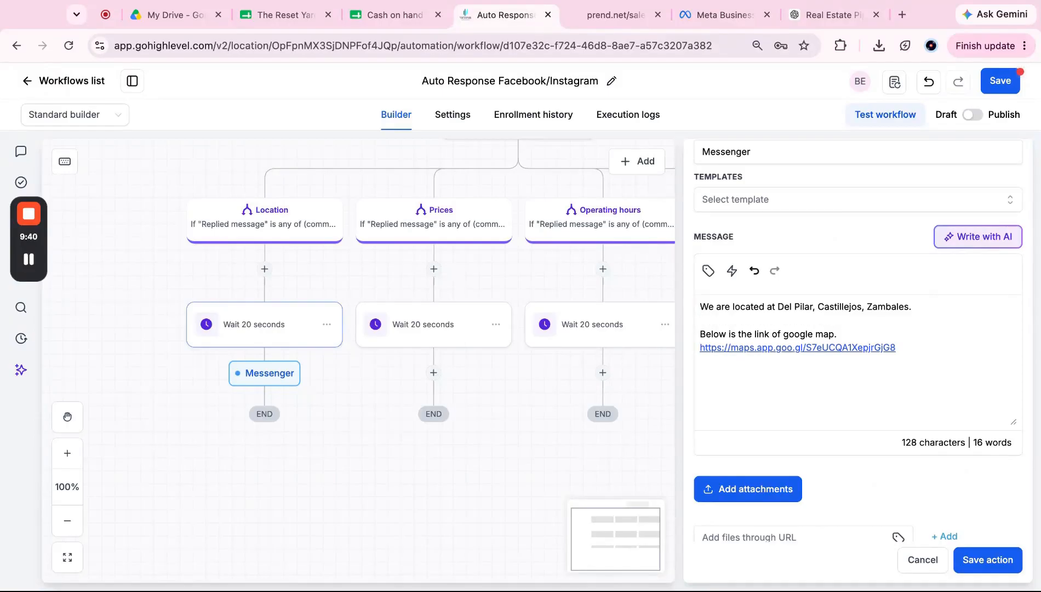
scroll(766, 495, "down", 1)
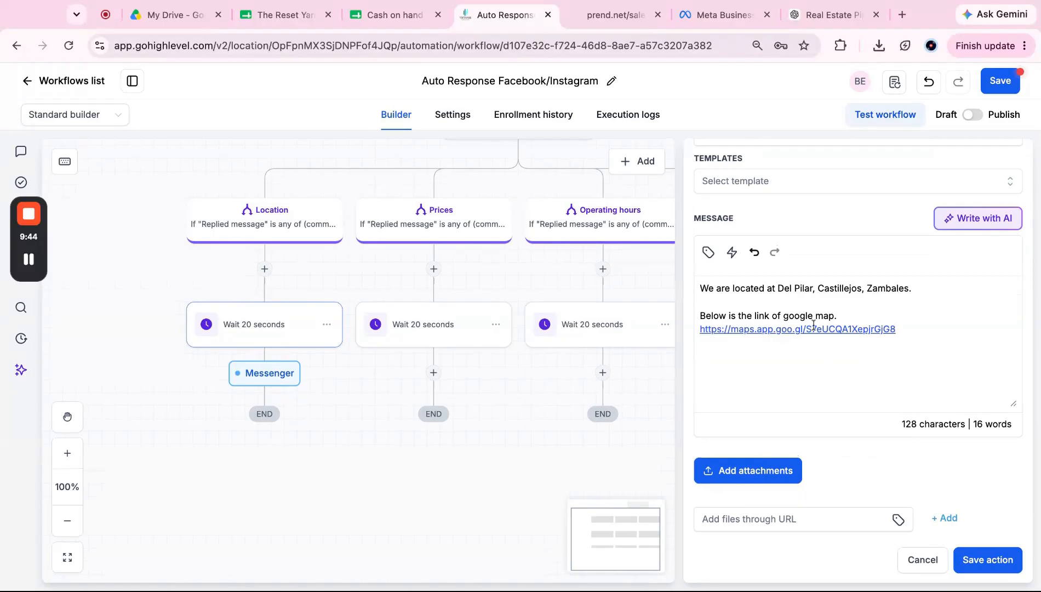
triple_click(933, 327)
left_click(935, 365)
scroll(927, 330, "up", 1)
scroll(927, 330, "down", 1)
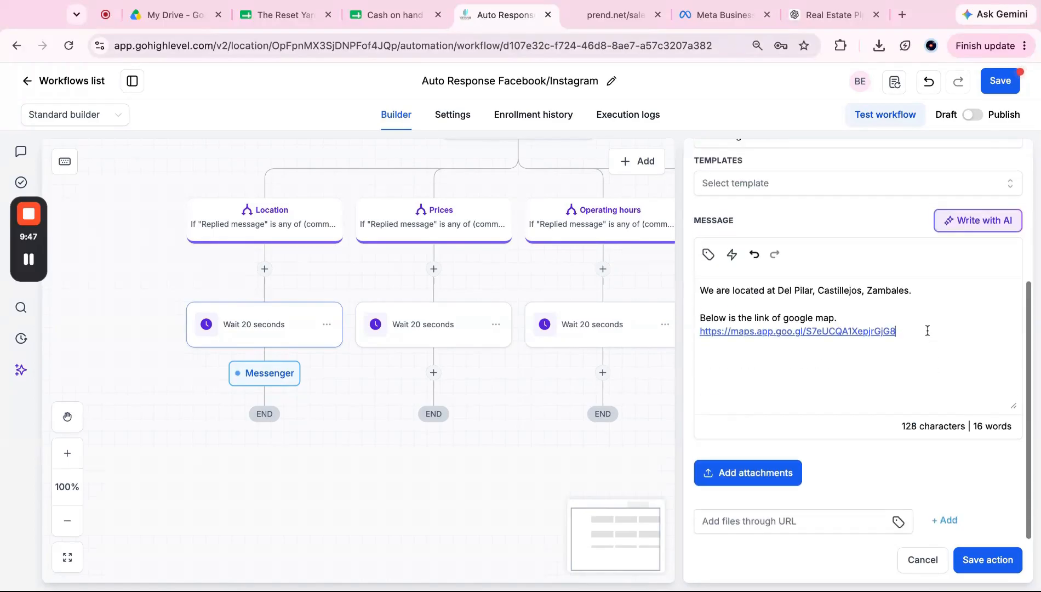
left_click(987, 566)
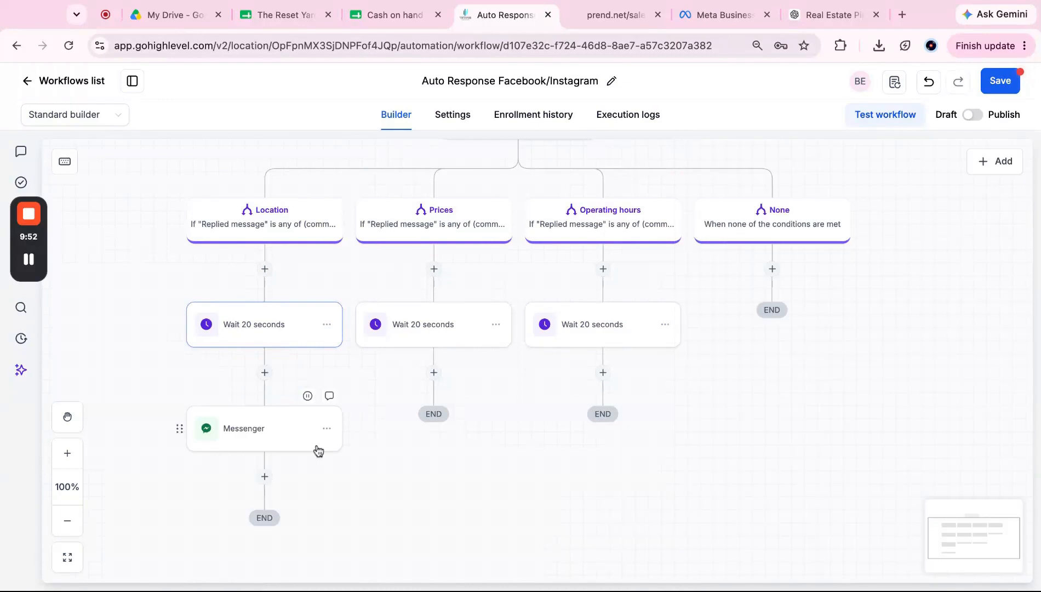
Step: Copy the Location Messenger step under the Prices and Operating hours wait steps
left_click(327, 430)
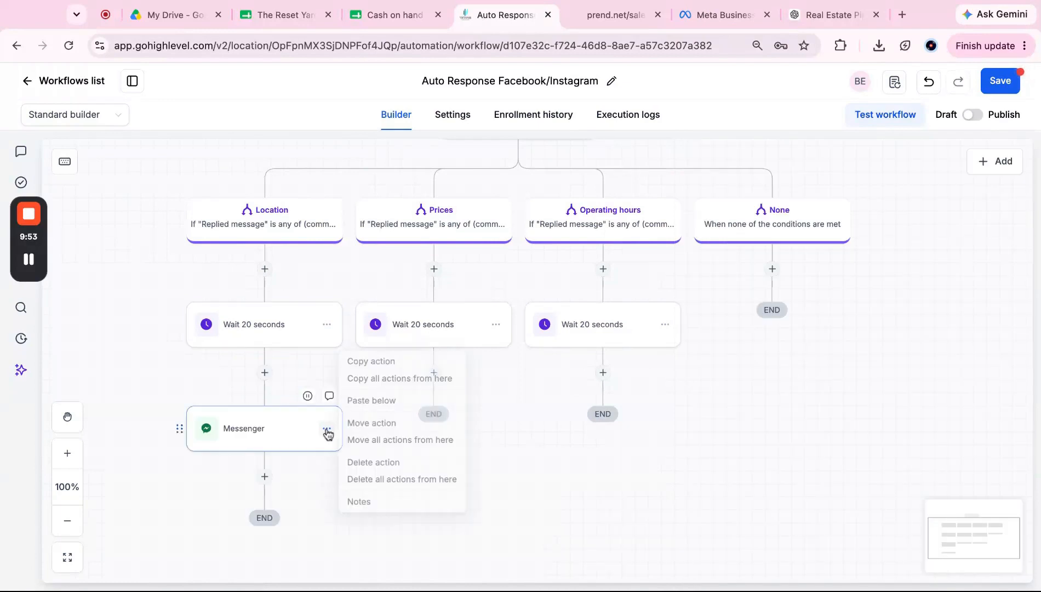
left_click(401, 362)
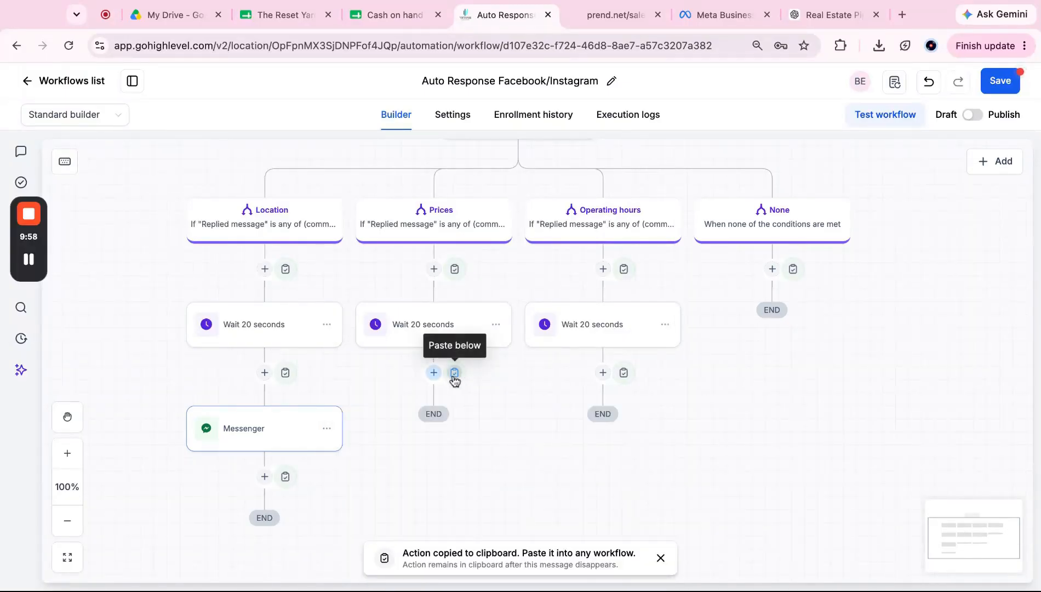
left_click(457, 374)
left_click(623, 372)
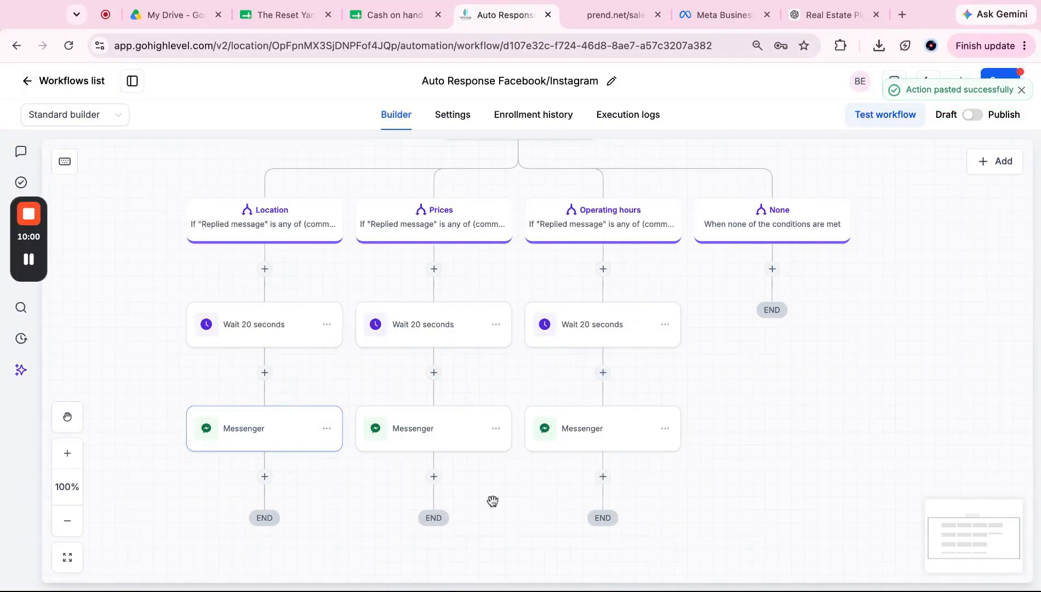
scroll(497, 509, "down", 1)
scroll(497, 509, "up", 3)
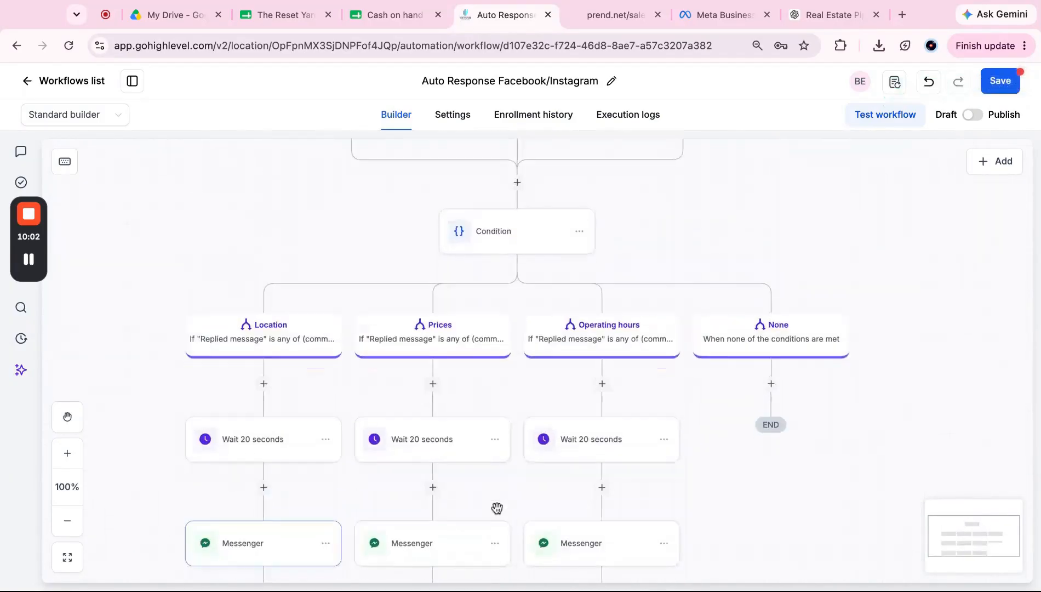
scroll(497, 508, "down", 2)
Step: Rename the Prices copy to 'Messenger (Prices)' and delete its copied location message
left_click(423, 414)
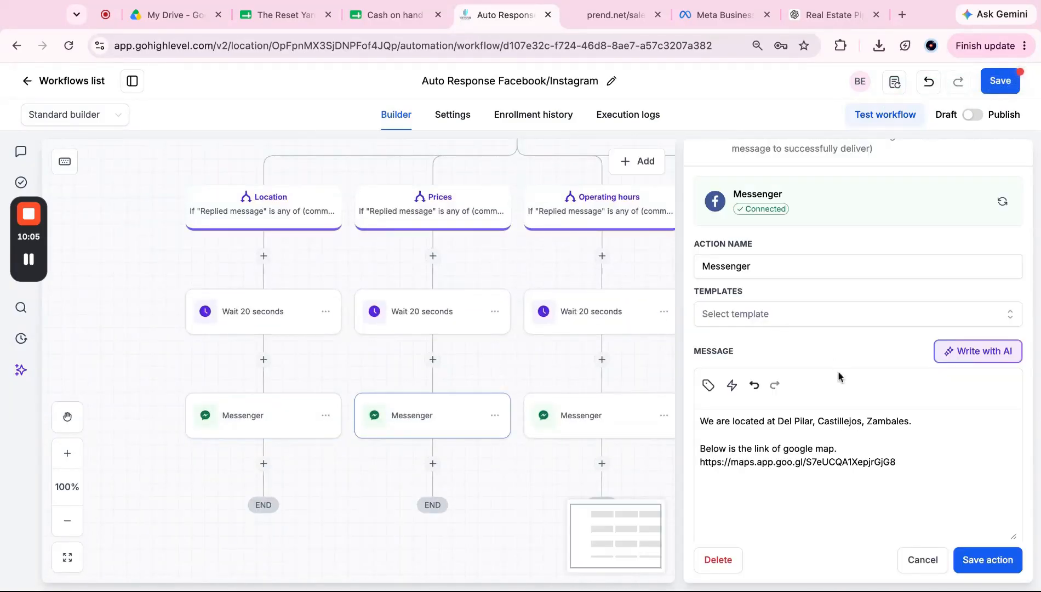
scroll(820, 458, "down", 1)
scroll(820, 459, "down", 3)
scroll(820, 458, "up", 3)
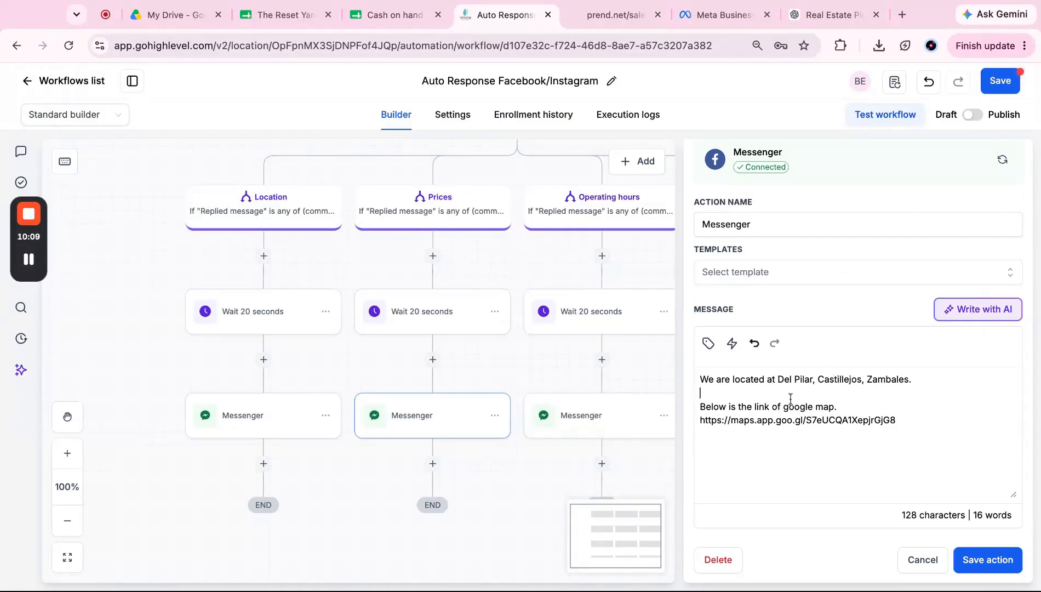
left_click(791, 224)
type("(PR")
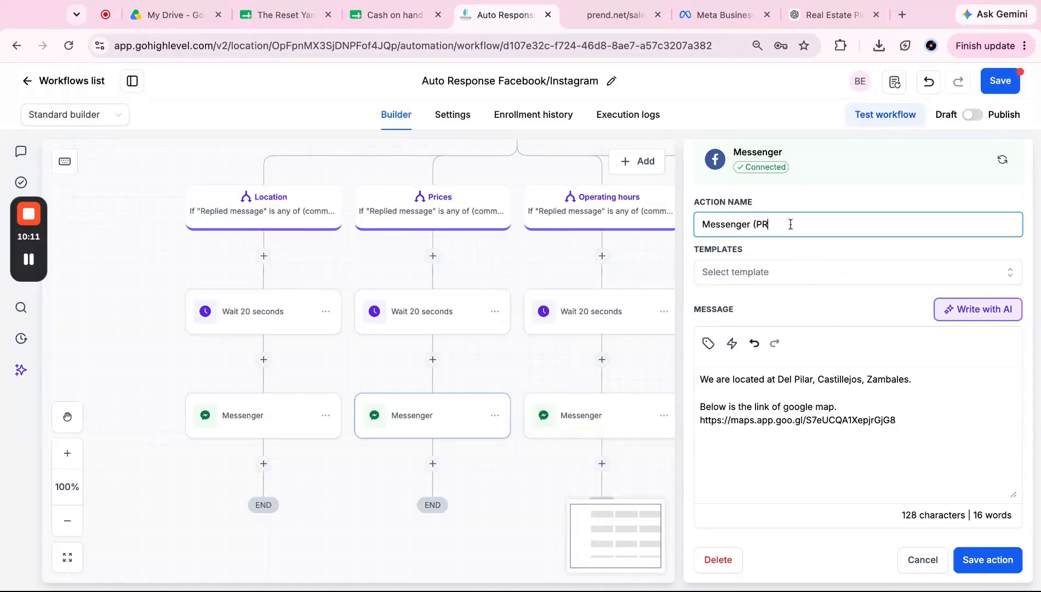
key("BackSpace")
type("rices")
left_click(812, 418)
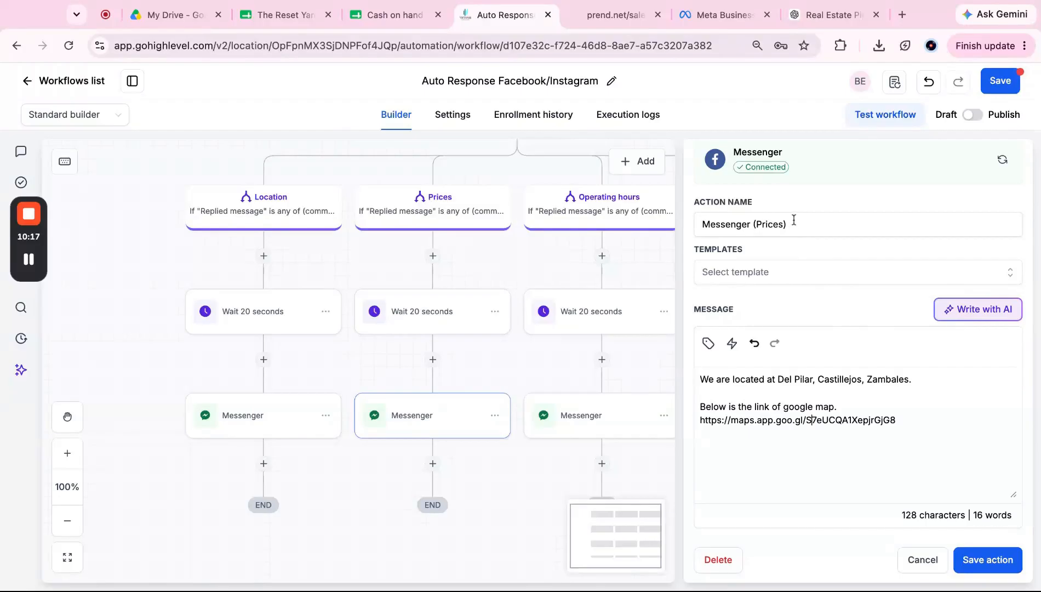
key("super+a")
key("super+x")
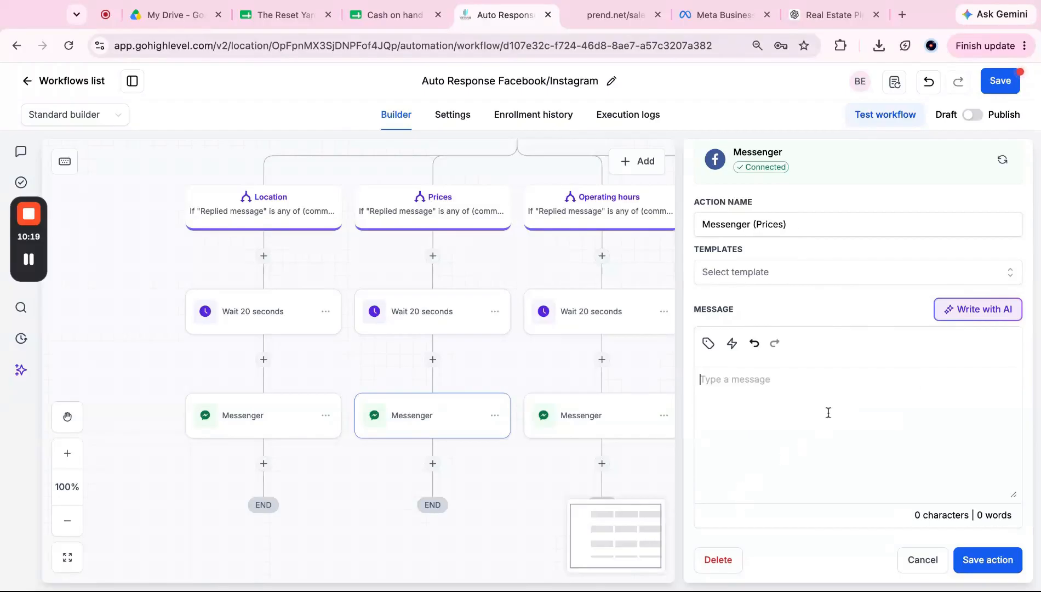
left_click(706, 20)
Step: Copy the Prices saved reply and paste 'Here's our pricelist. Thank you!' into the Prices message
key("super+a")
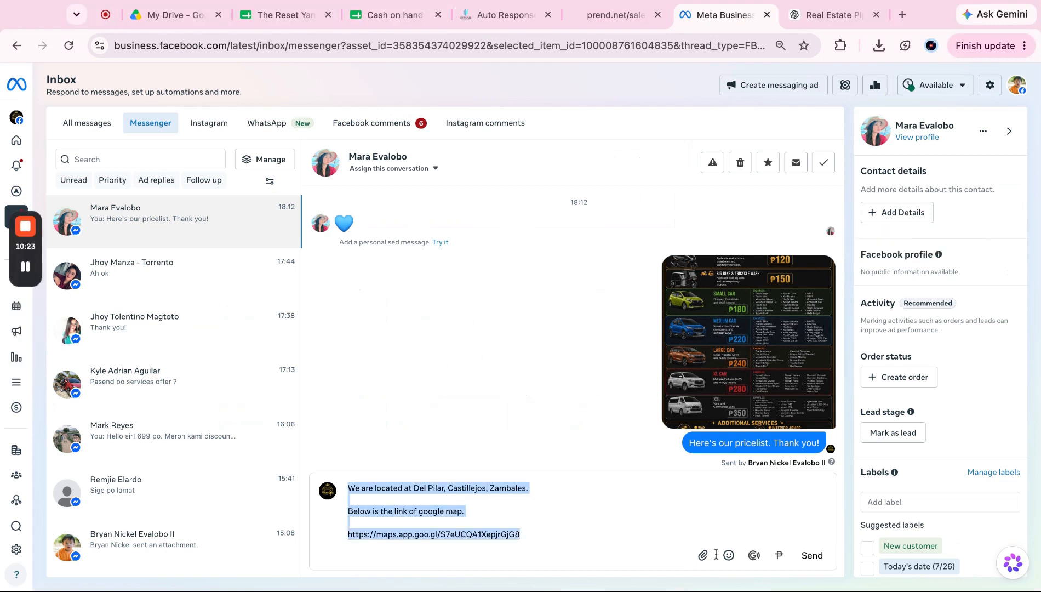
key("BackSpace")
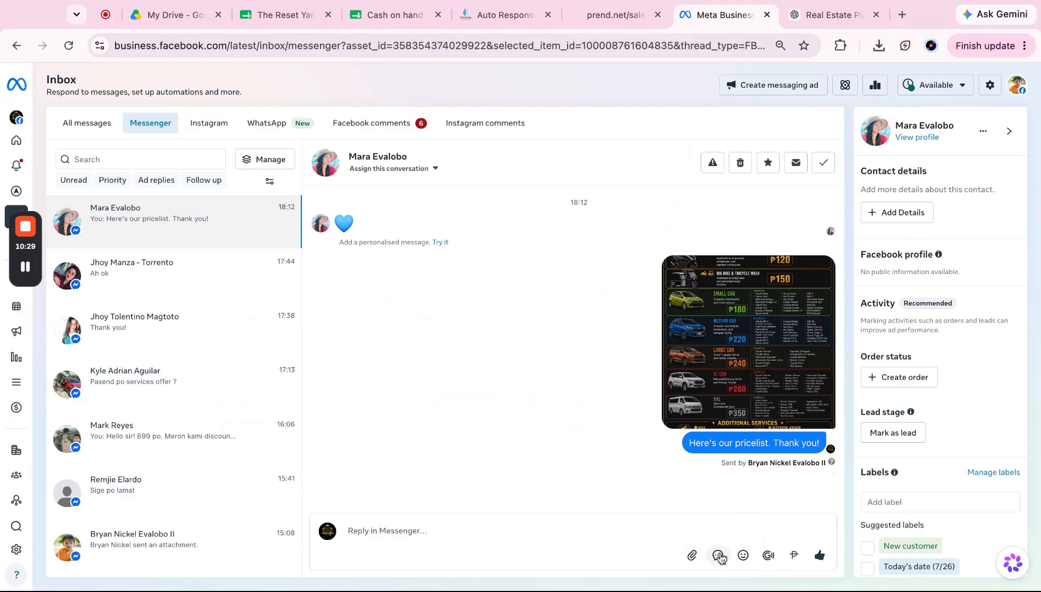
left_click(718, 555)
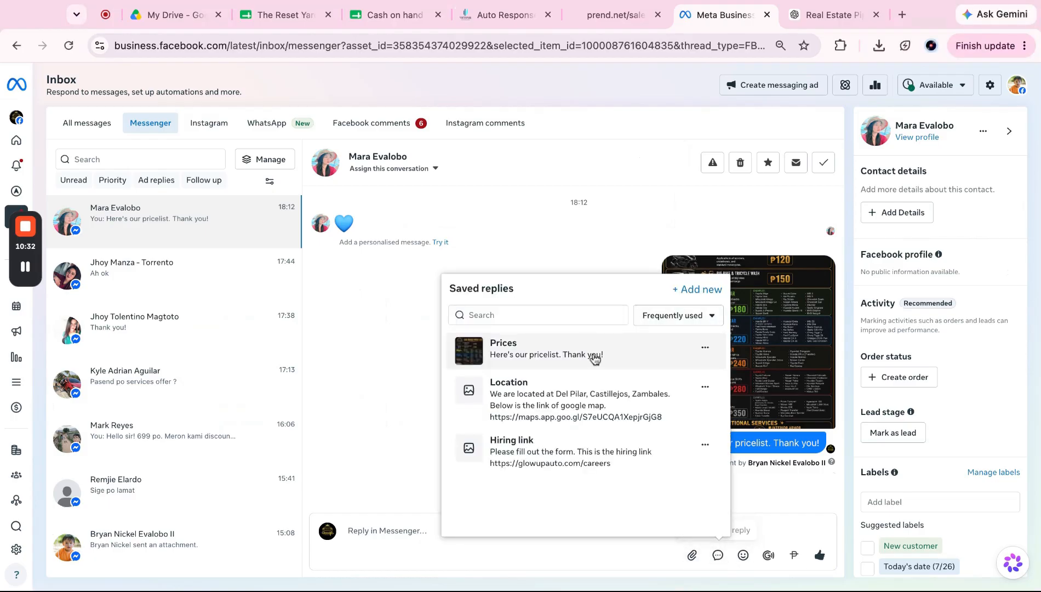
left_click(595, 355)
triple_click(483, 524)
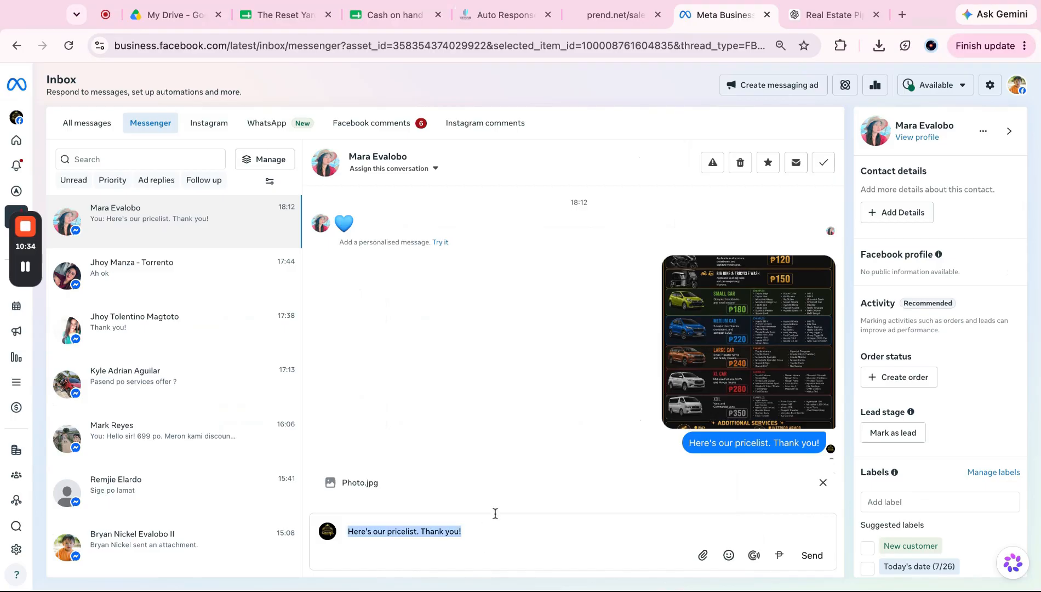
left_click(516, 15)
key("ctrl+v")
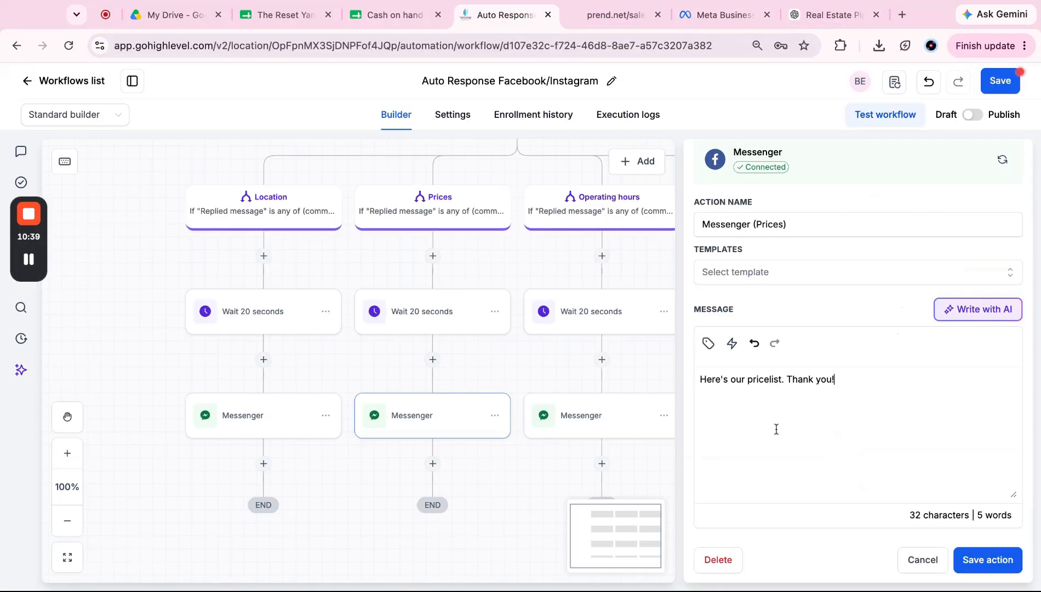
Step: Attach image-1551624383304794.jpeg from the computer to Messenger (Prices) and save the step
scroll(776, 430, "down", 3)
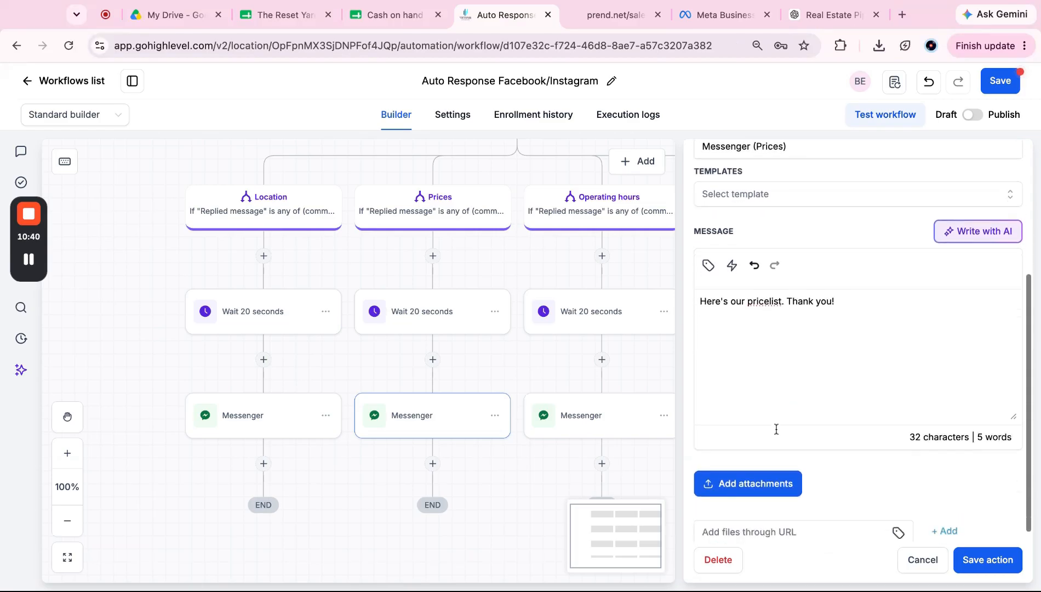
left_click(770, 478)
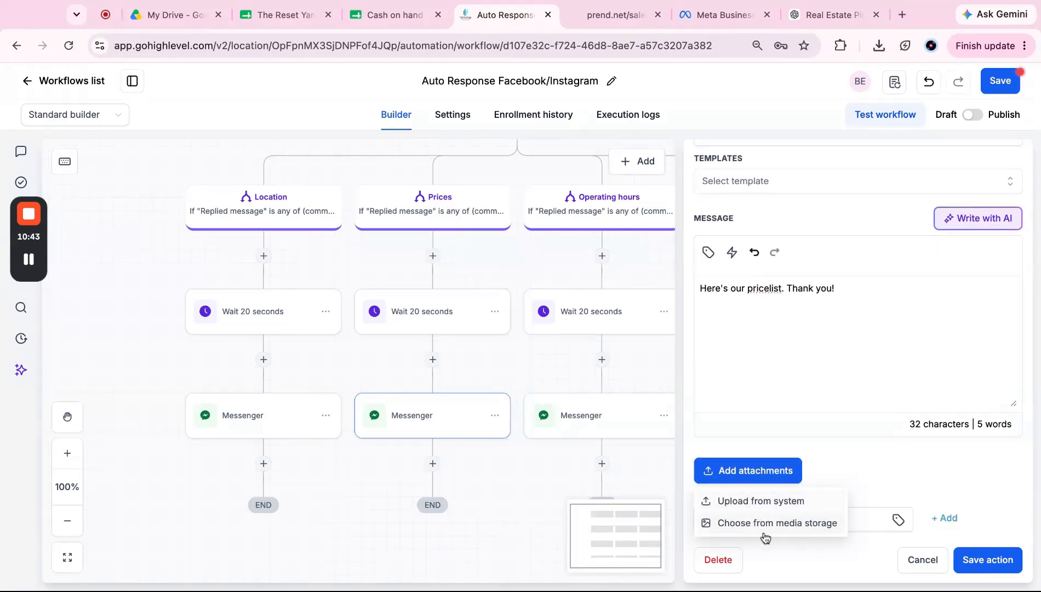
left_click(770, 504)
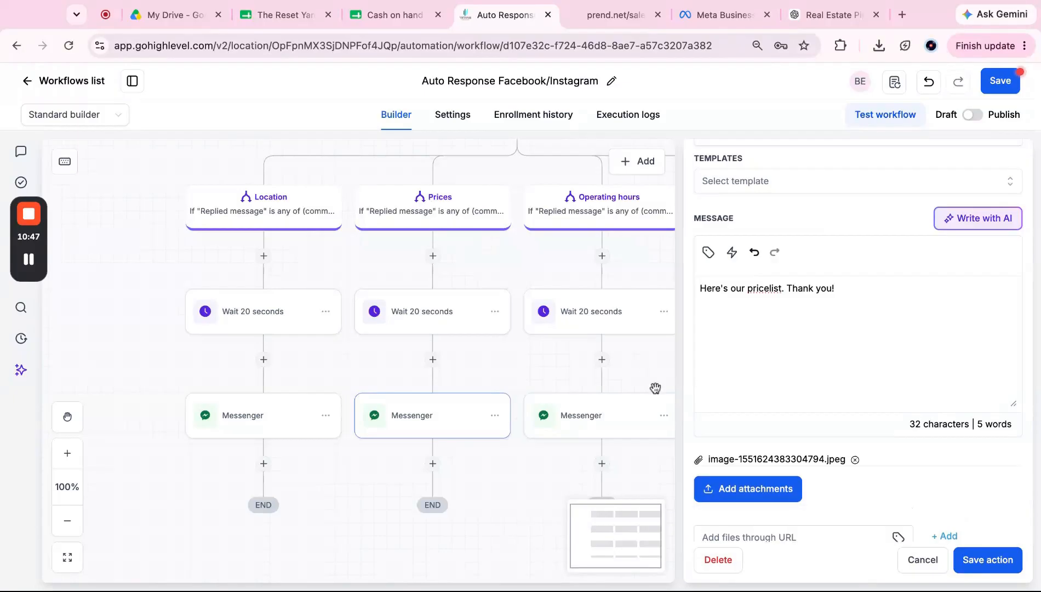
scroll(843, 480, "down", 1)
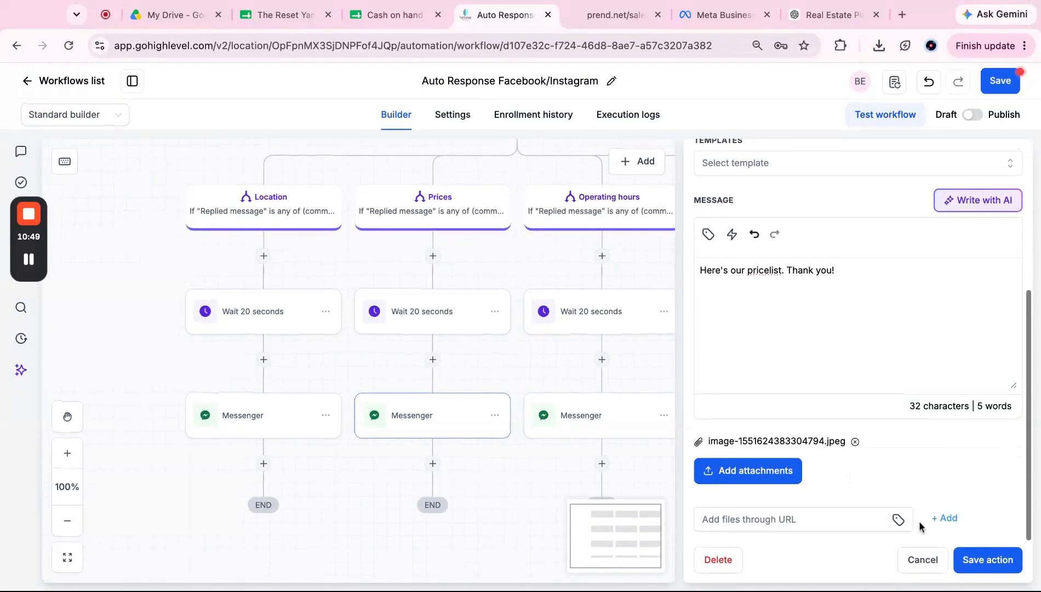
left_click(988, 563)
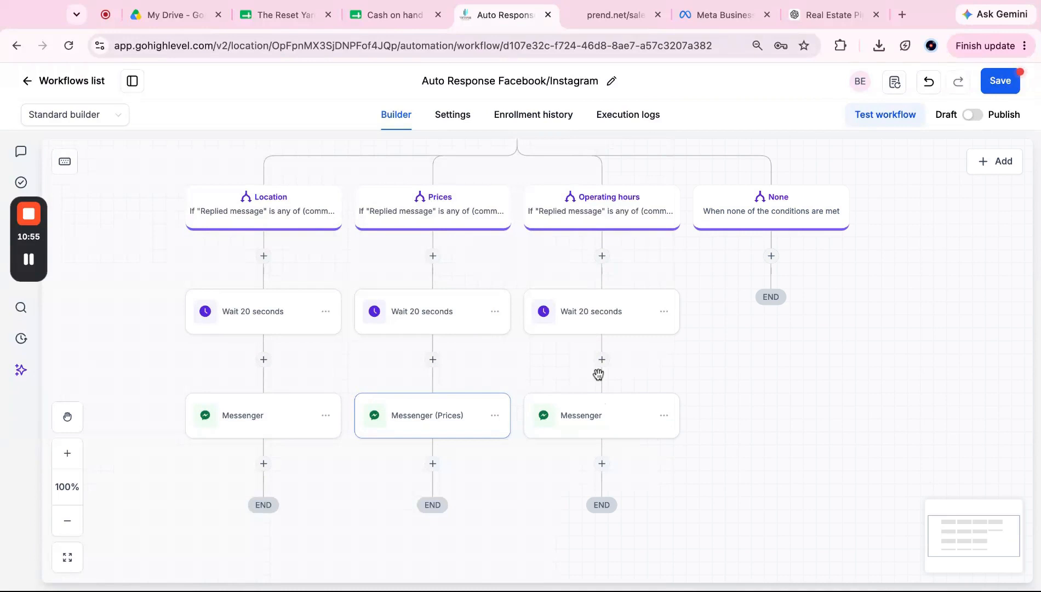
Step: Rename the Location branch's Messenger step to 'Messenger (Location)' and save it
left_click(279, 415)
left_click(779, 288)
type("(Loatio")
key("BackSpace")
key("BackSpace")
key("BackSpace")
key("BackSpace")
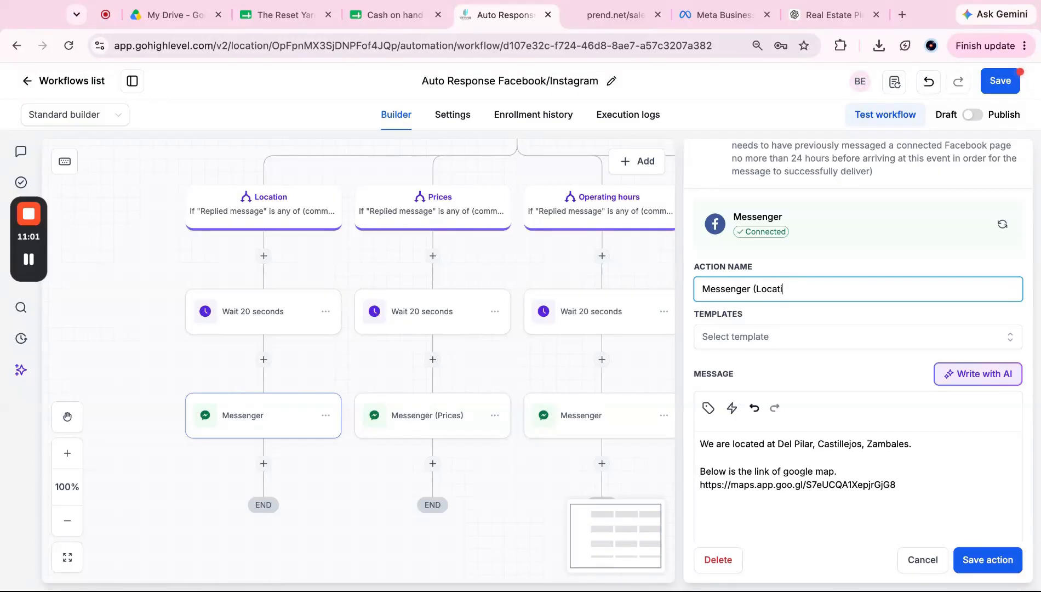
left_click(986, 559)
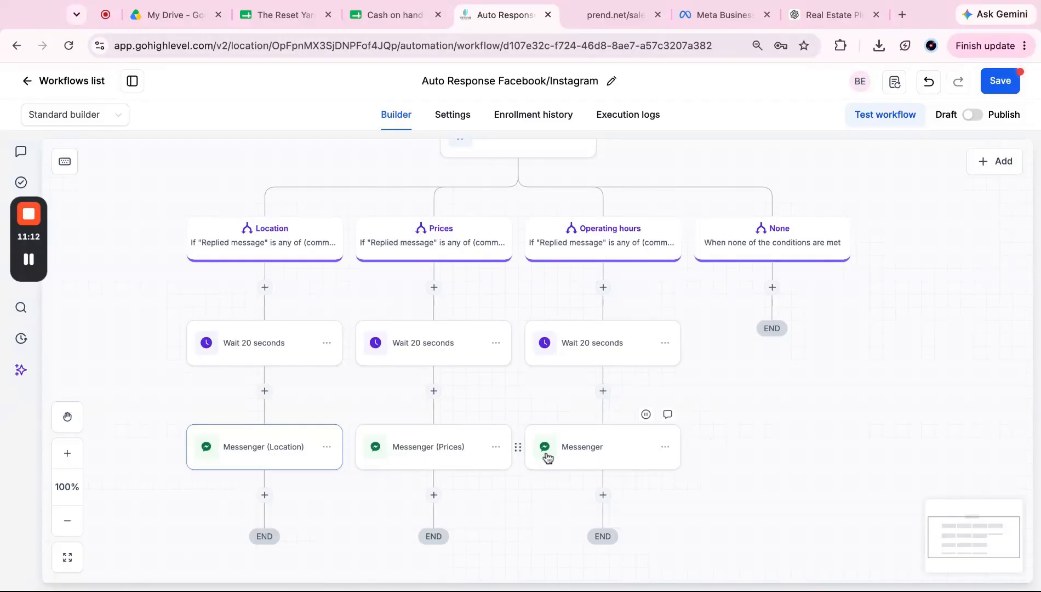
left_click(610, 458)
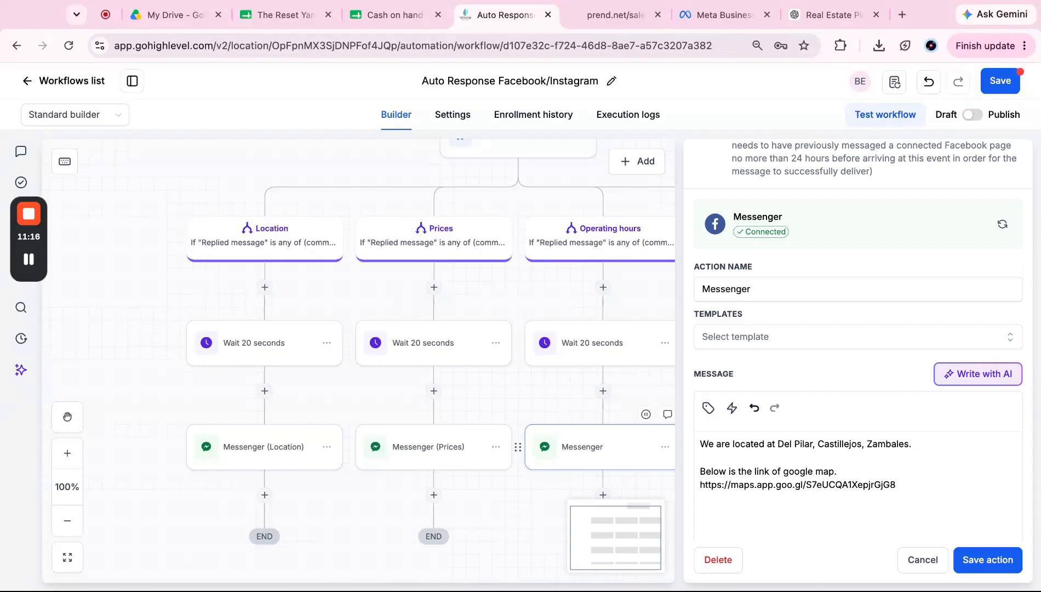
Step: Rename the Operating hours Messenger step to 'Messenger (Hours)'
scroll(783, 453, "down", 1)
scroll(783, 423, "up", 3)
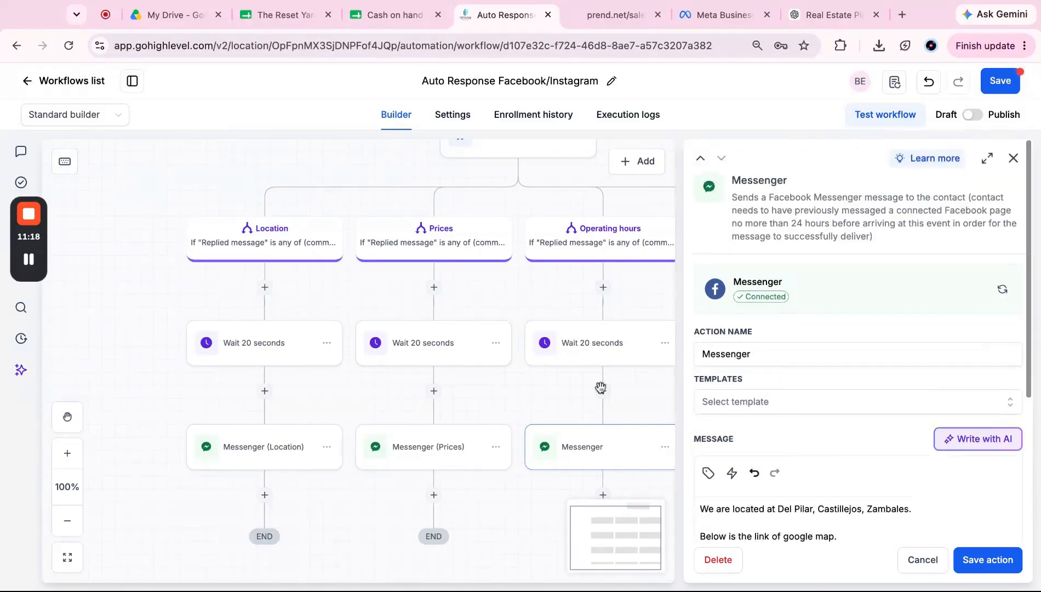
scroll(544, 431, "down", 1)
scroll(544, 431, "right", 1)
left_click(781, 350)
type("(Hours")
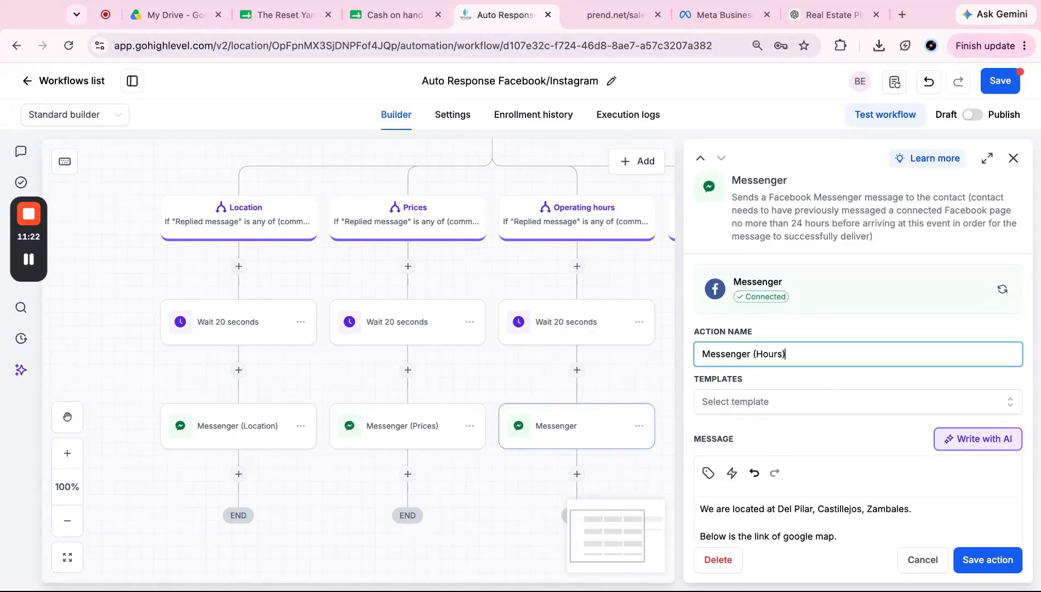
scroll(809, 402, "down", 4)
scroll(808, 402, "up", 2)
Step: Replace its message with 'We are open as early as 7:30am to 8:30pm.' and save
left_click(798, 402)
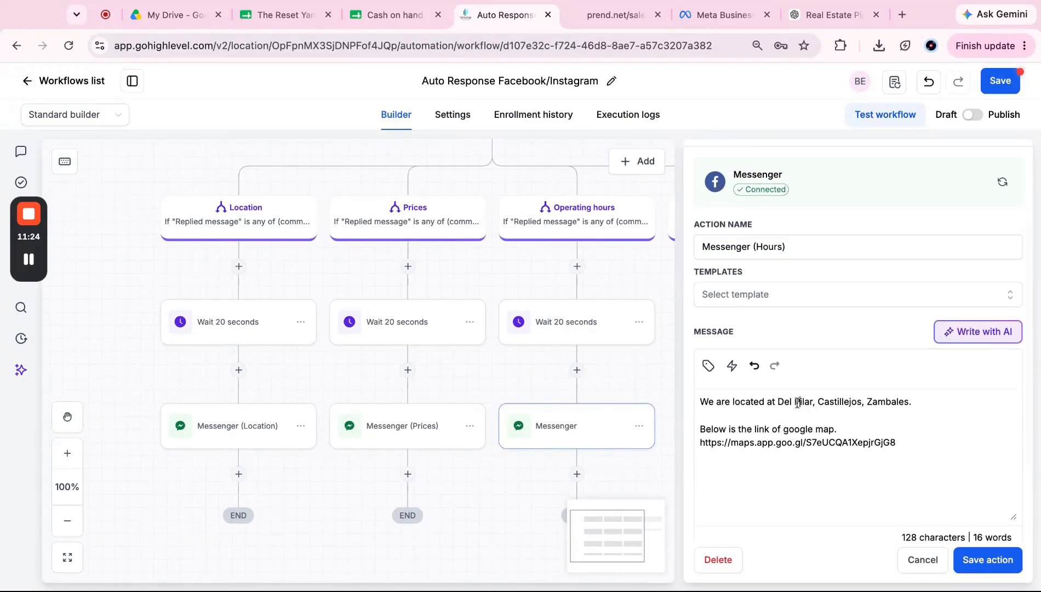
key("ctrl+a")
type("W")
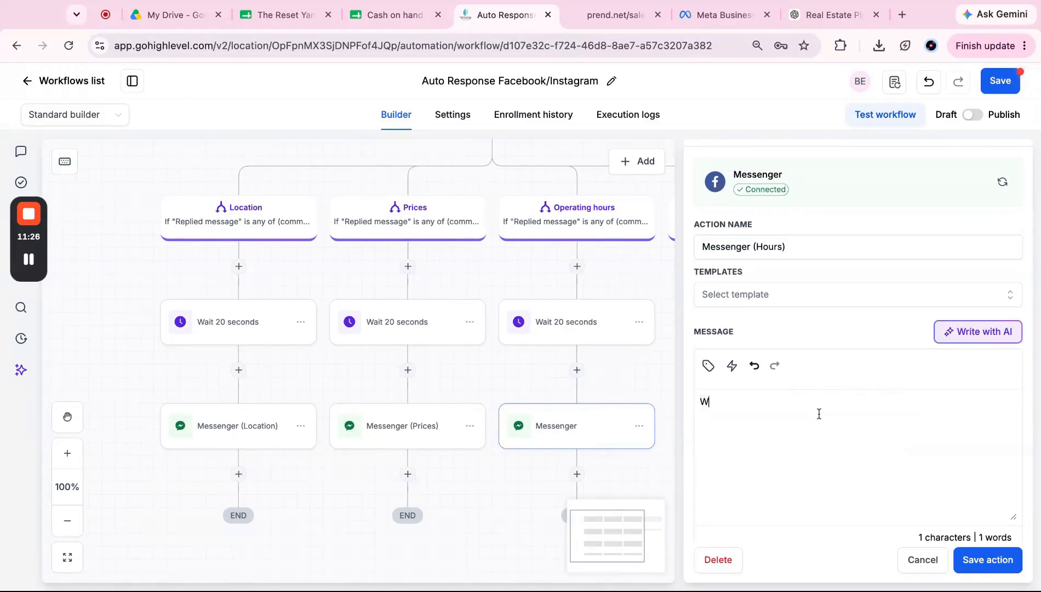
type("e are open from")
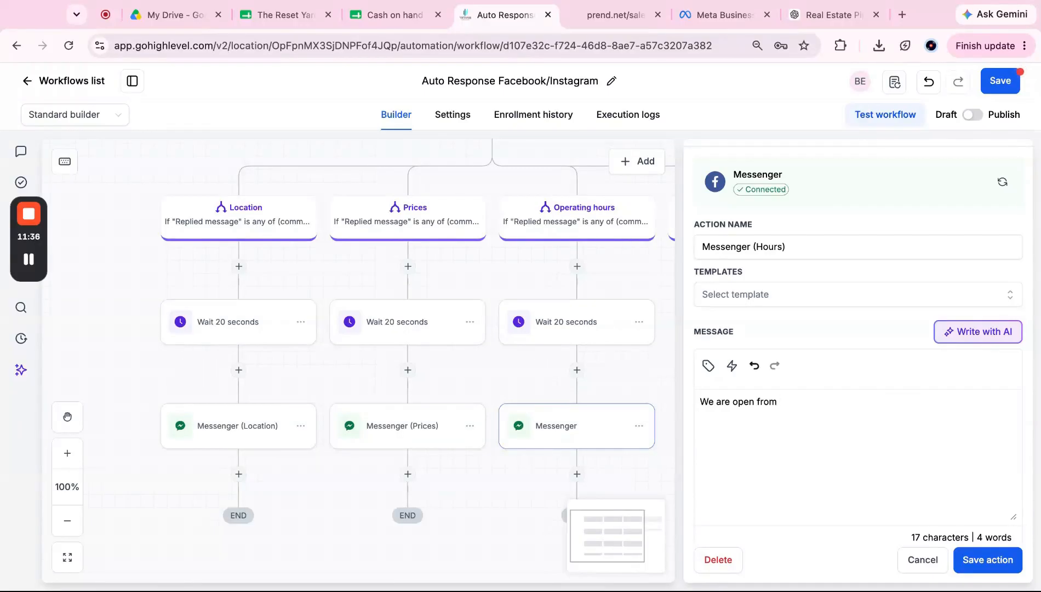
type("as")
key("BackSpace")
key("BackSpace")
key("BackSpace")
key("BackSpace")
key("BackSpace")
key("BackSpace")
type("s early")
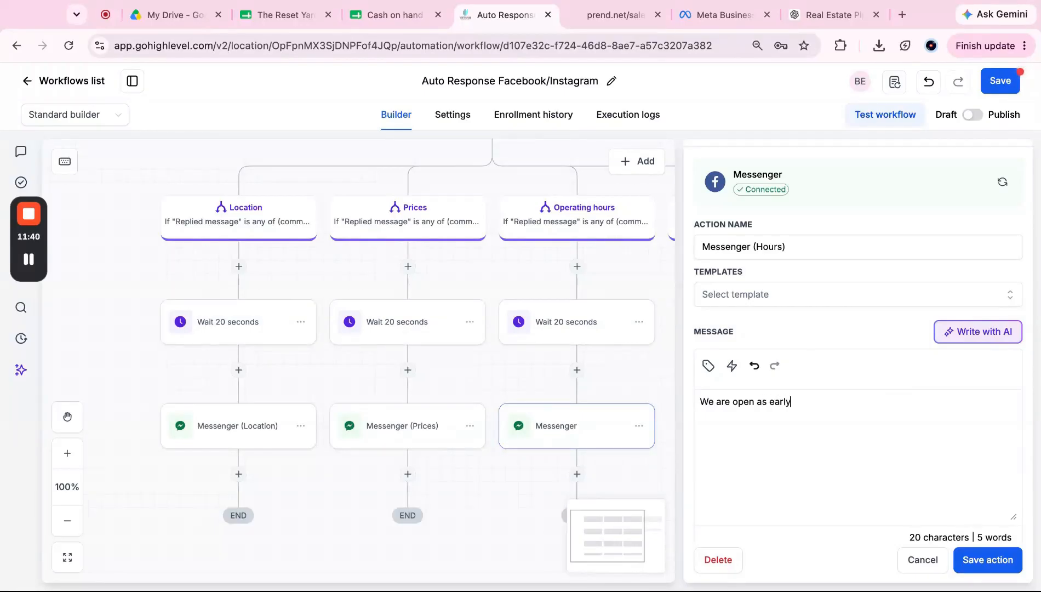
type(" as 7;#0")
type("30")
key("BackSpace")
key("BackSpace")
key("BackSpace")
type(":30am to 8:3")
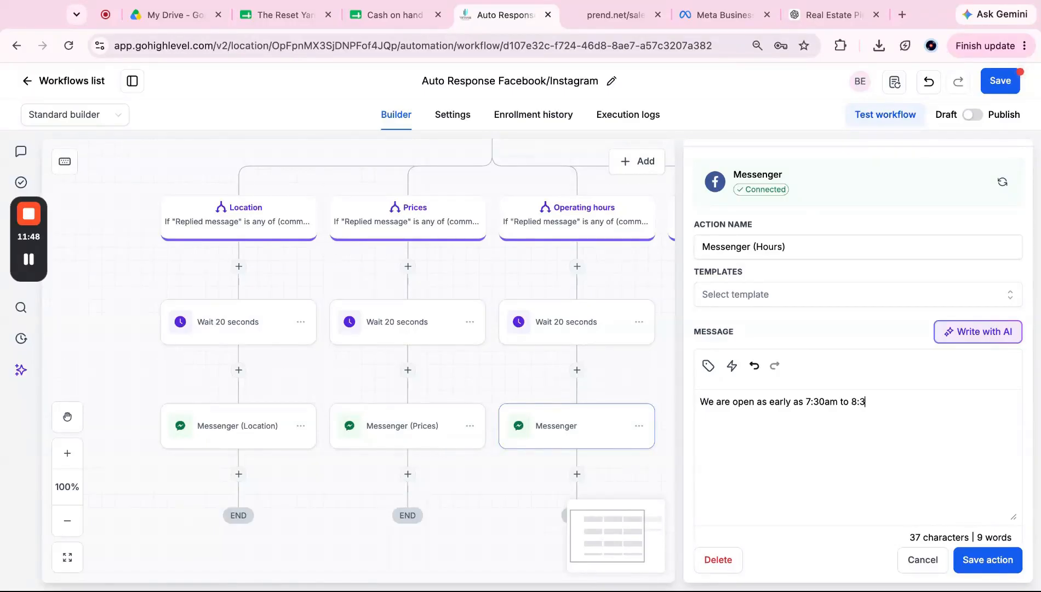
type("0pm.")
left_click(992, 559)
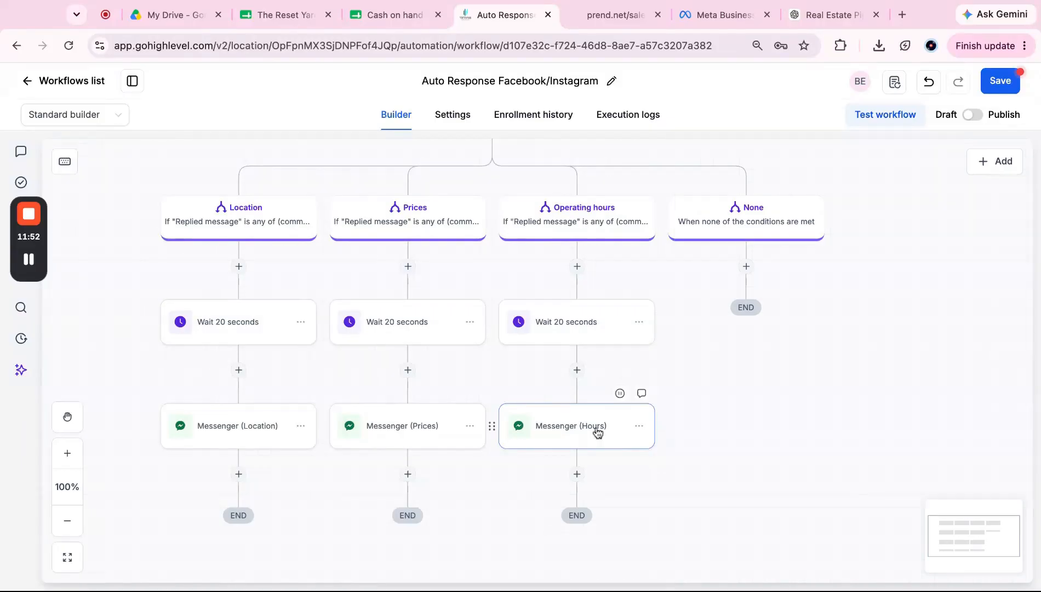
Step: Review the three reply branches on the canvas, then open the workflow's Settings page
scroll(597, 433, "down", 5)
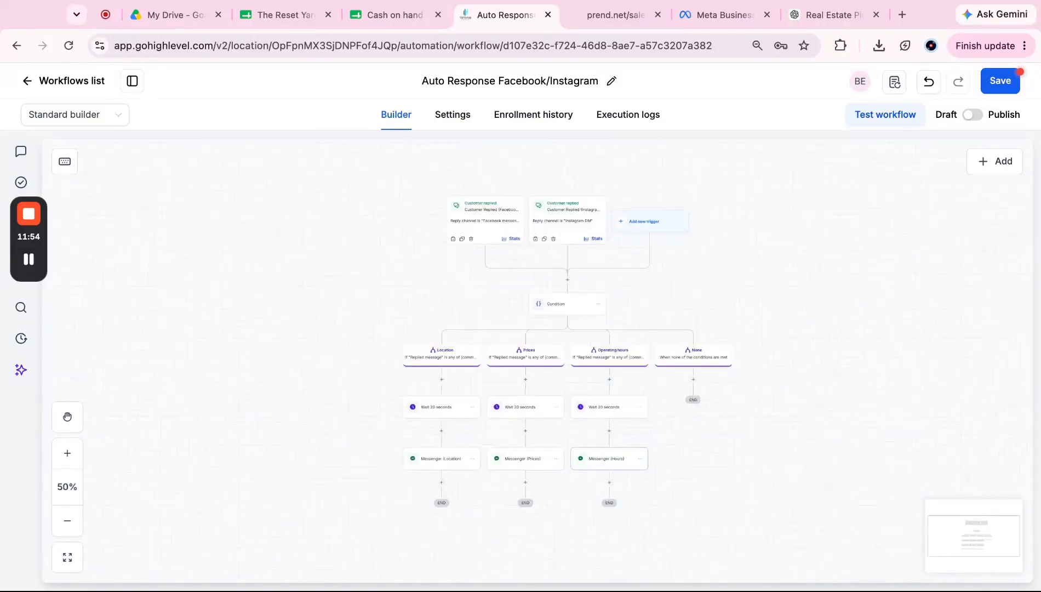
scroll(596, 427, "down", 3)
scroll(597, 428, "right", 1)
scroll(596, 428, "up", 1)
scroll(596, 427, "up", 5)
scroll(592, 427, "down", 3)
scroll(591, 427, "up", 2)
scroll(592, 427, "left", 1)
scroll(591, 426, "up", 1)
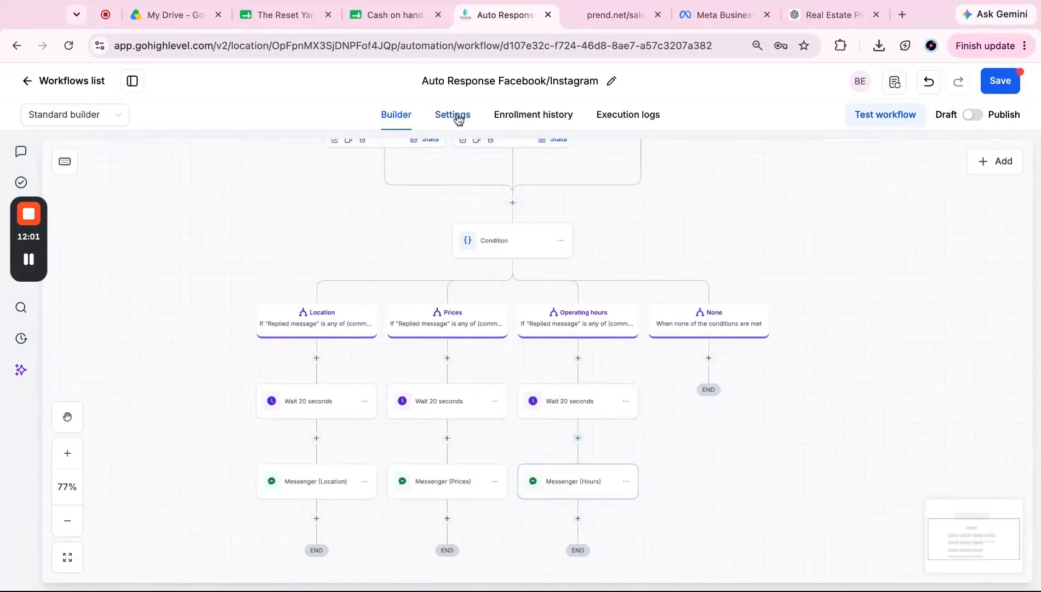
left_click(456, 116)
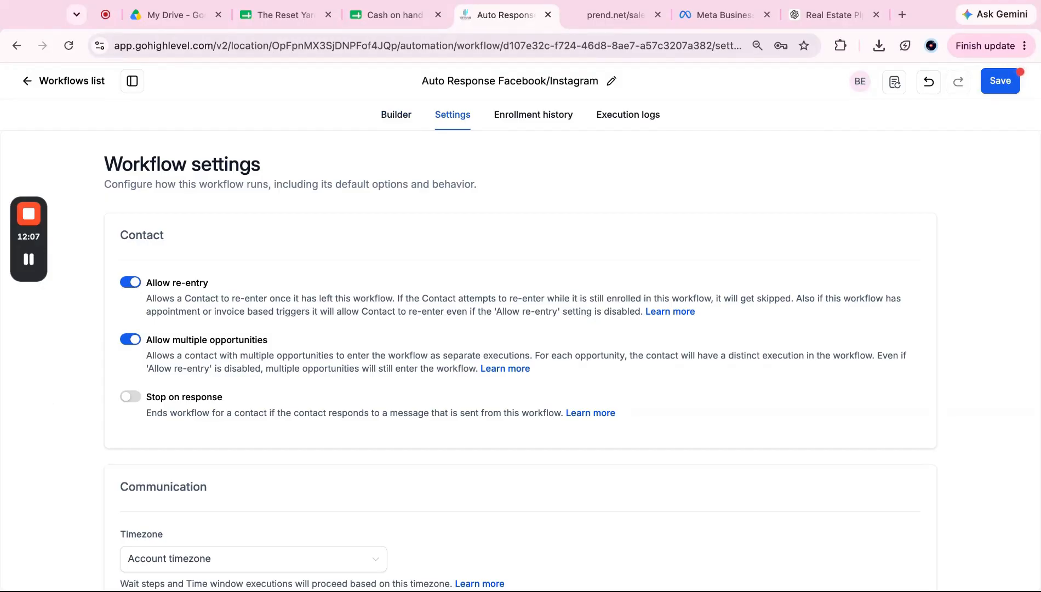
left_click(394, 126)
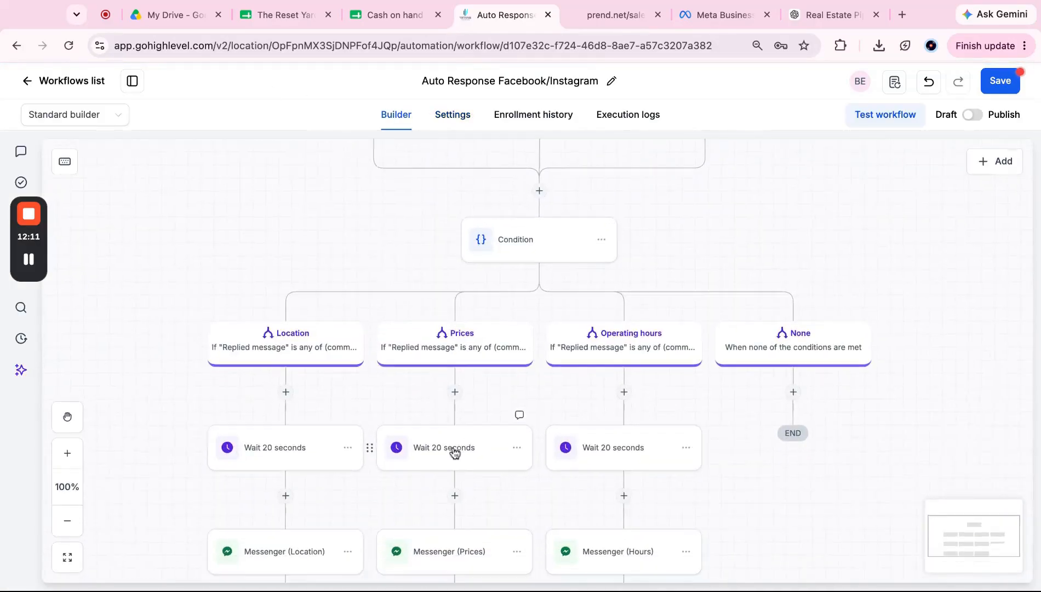
scroll(455, 451, "down", 3)
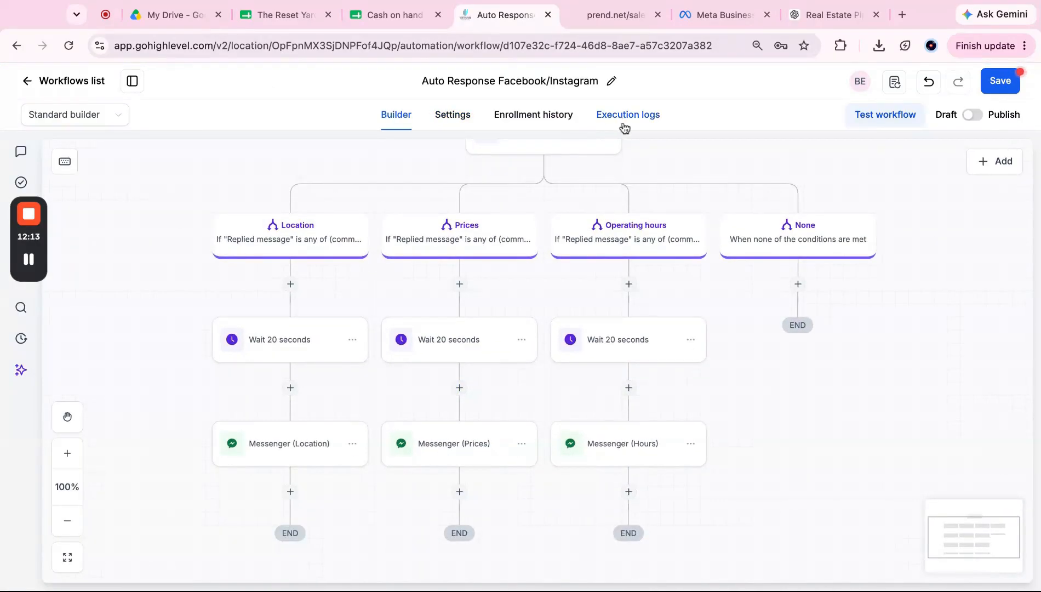
left_click(537, 116)
left_click(467, 116)
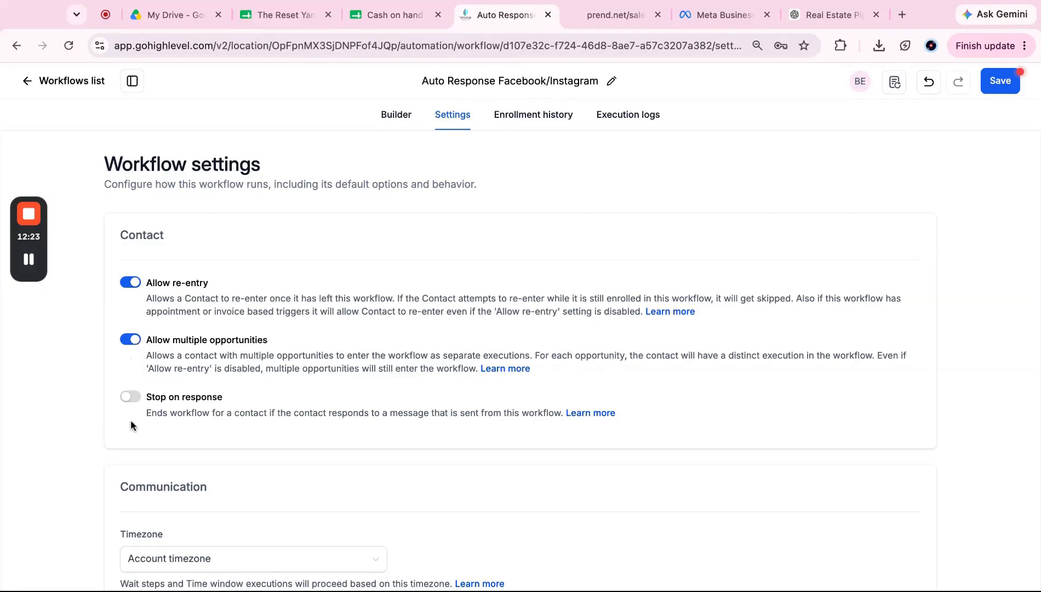
scroll(130, 418, "down", 3)
scroll(131, 418, "up", 3)
scroll(132, 425, "down", 5)
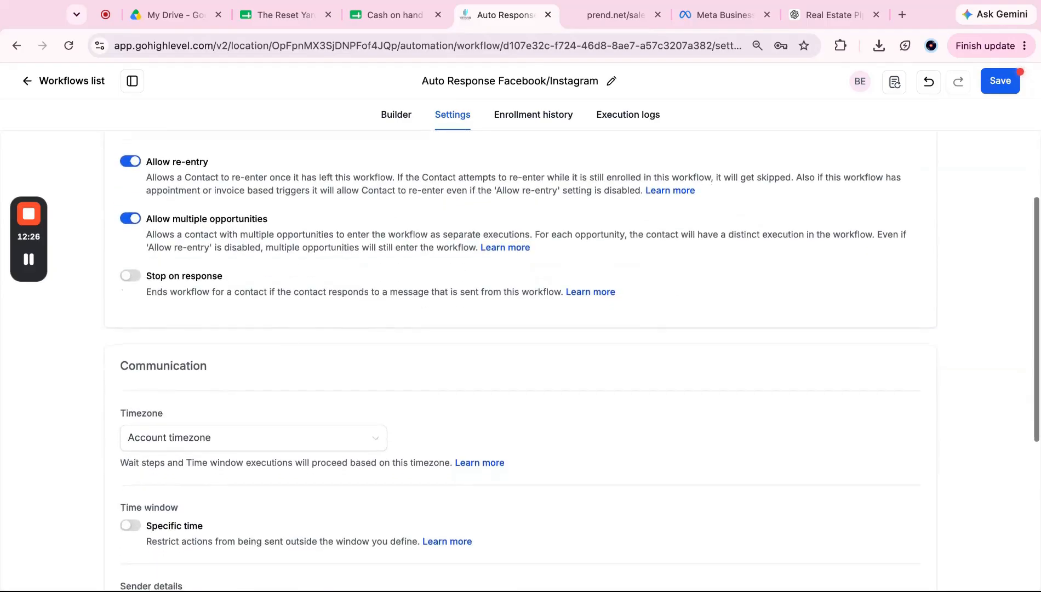
scroll(250, 206, "up", 2)
scroll(250, 207, "down", 4)
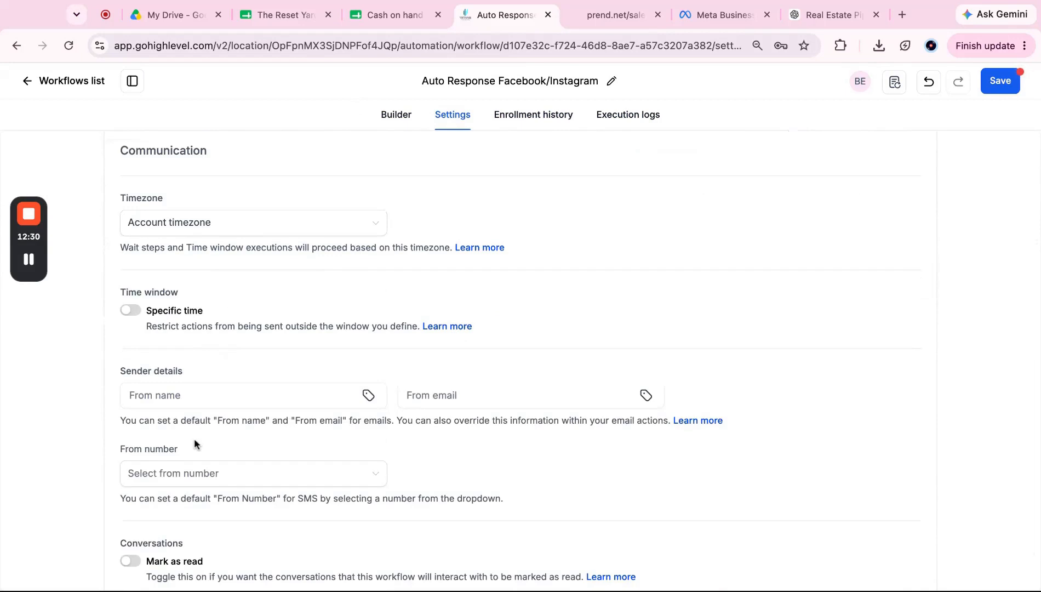
scroll(195, 442, "down", 2)
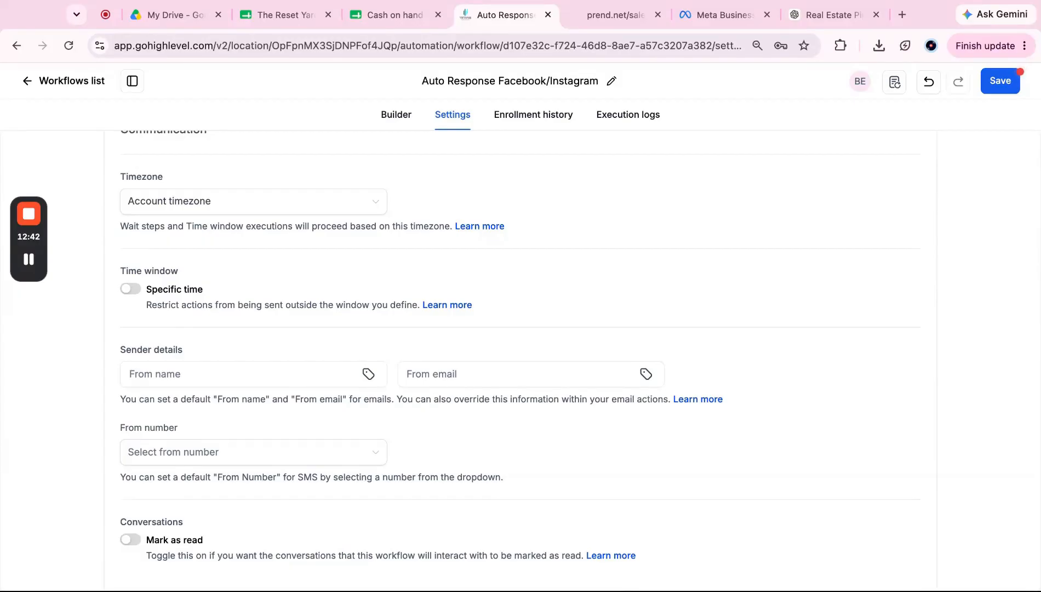
Step: Switch on the Specific time window, include Sunday and Saturday, and start it at 6:00 PM
left_click(131, 289)
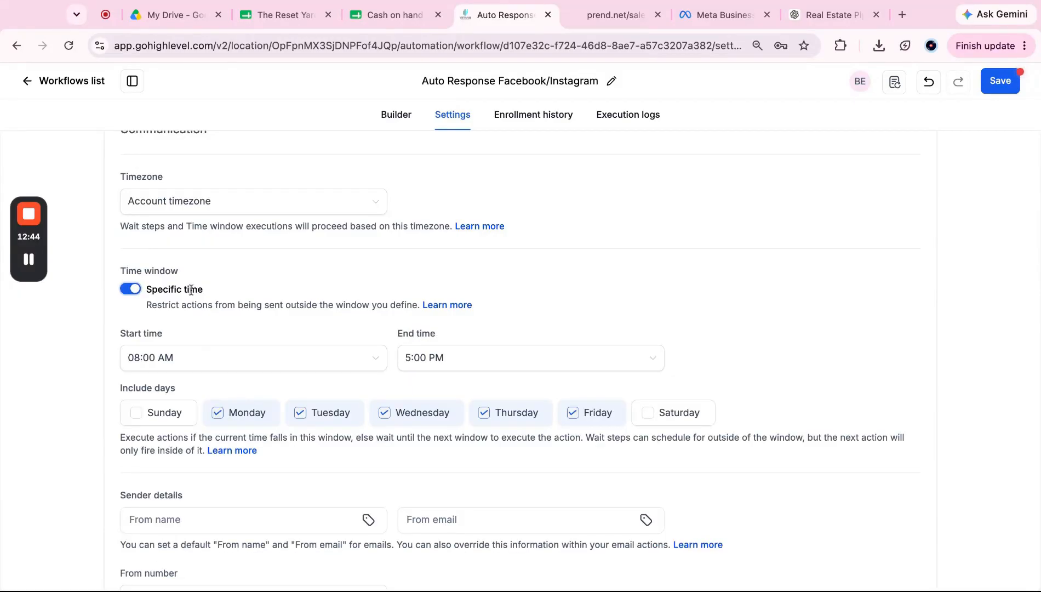
left_click(136, 420)
left_click(663, 409)
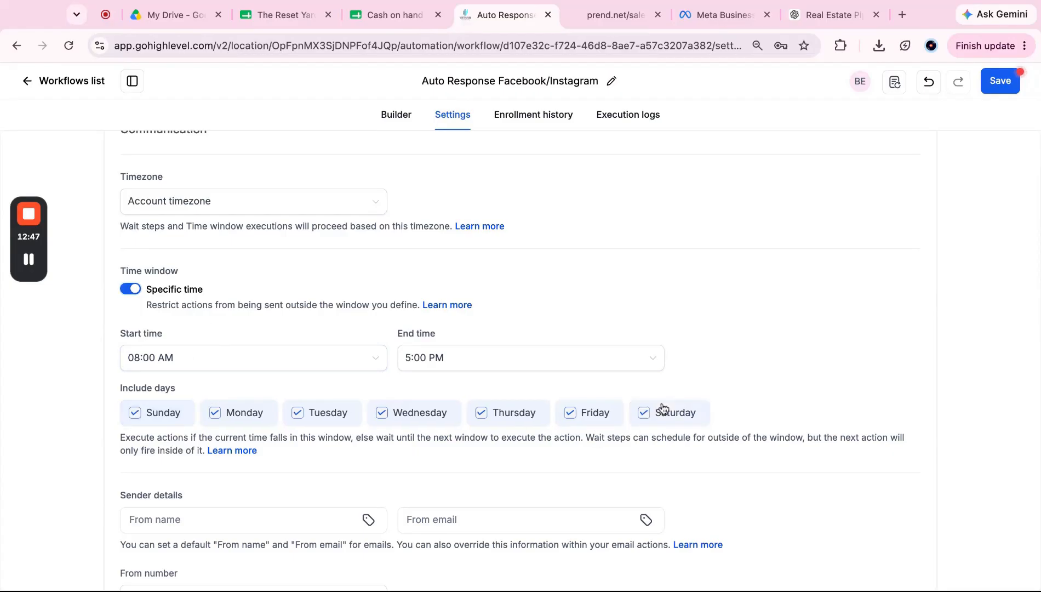
left_click(239, 363)
scroll(219, 468, "down", 5)
scroll(220, 469, "down", 10)
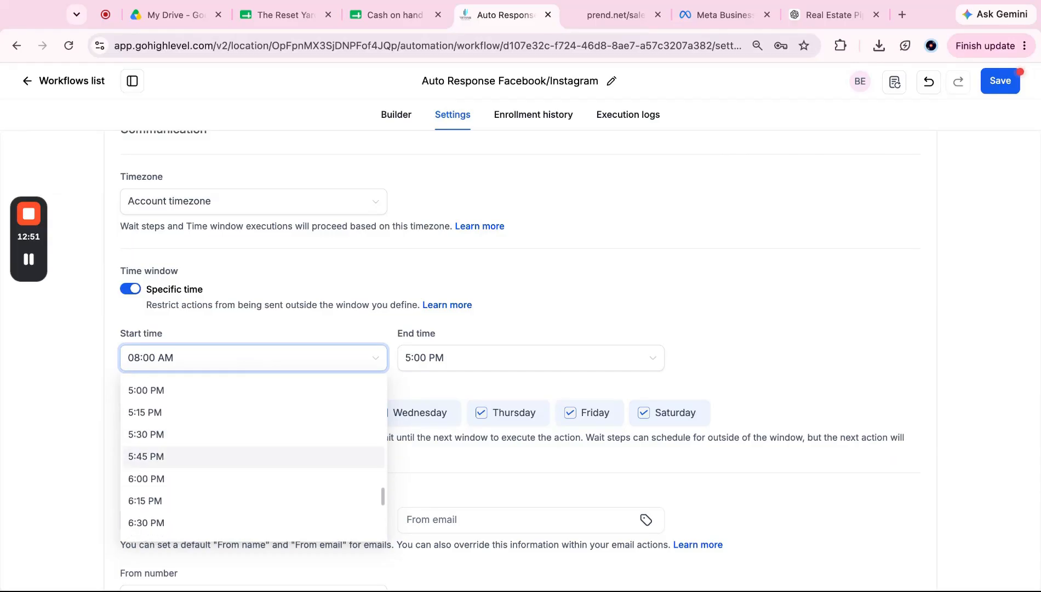
left_click(216, 480)
Step: Set the time window's end time to 08:00 AM
left_click(465, 359)
scroll(443, 450, "up", 15)
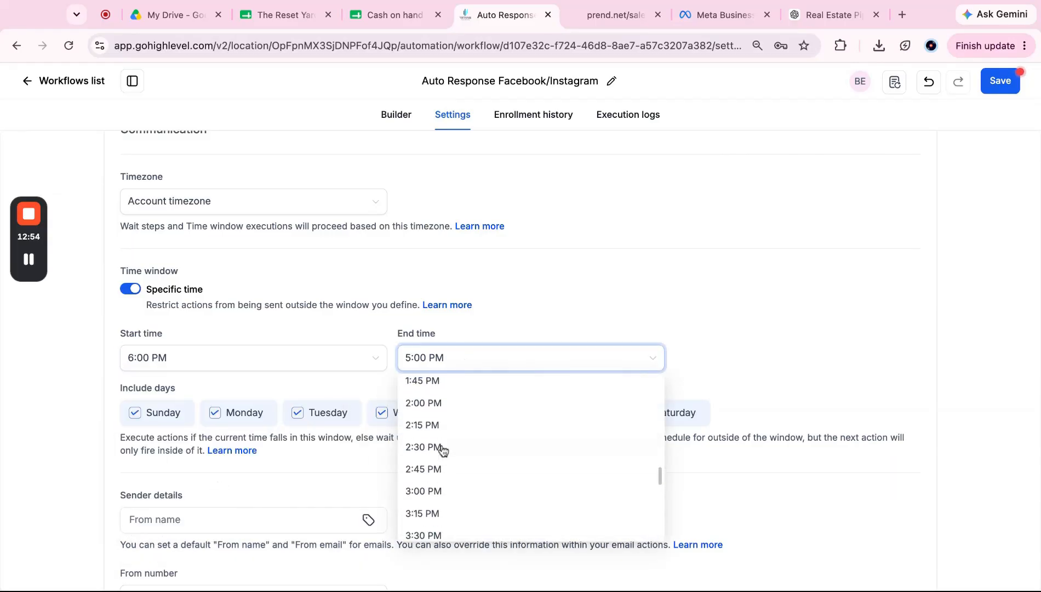
scroll(443, 450, "down", 2)
scroll(443, 440, "down", 7)
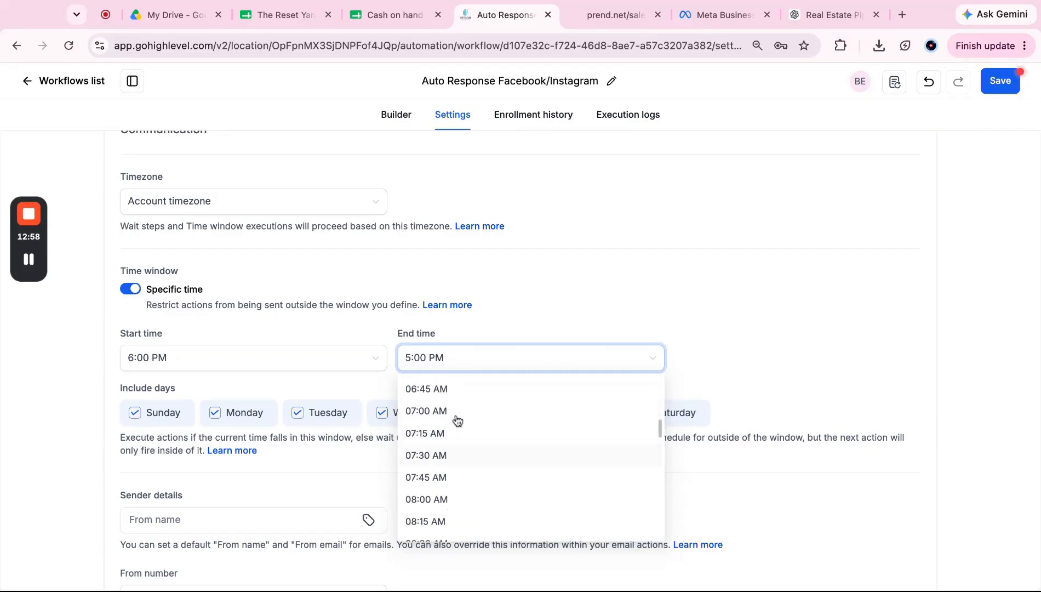
left_click(445, 506)
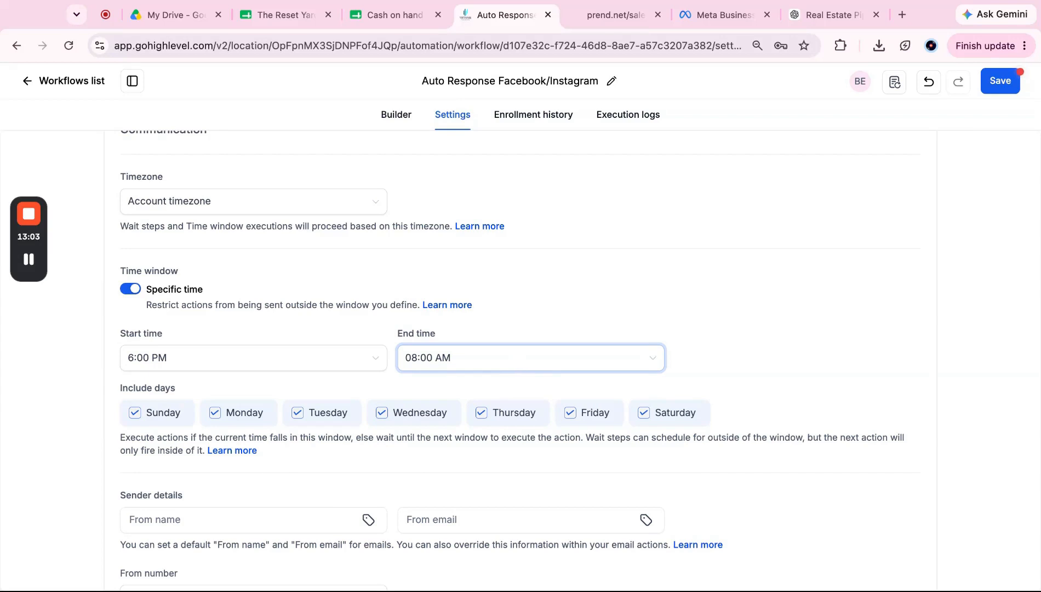
scroll(251, 381, "down", 3)
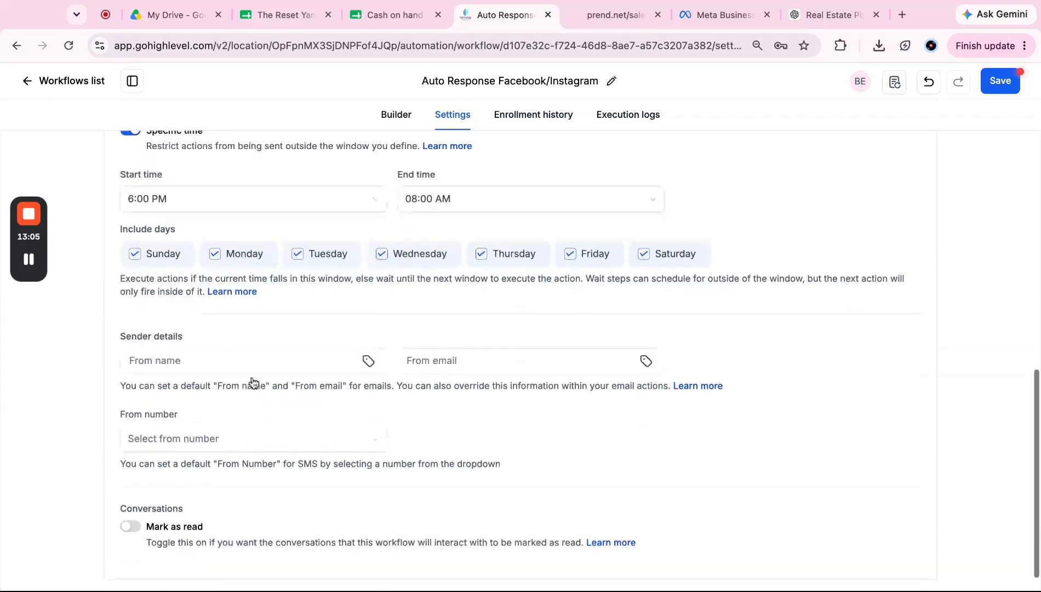
scroll(253, 383, "up", 4)
scroll(254, 382, "down", 1)
Step: Turn the Specific time window back off and return to the workflow builder
left_click(130, 254)
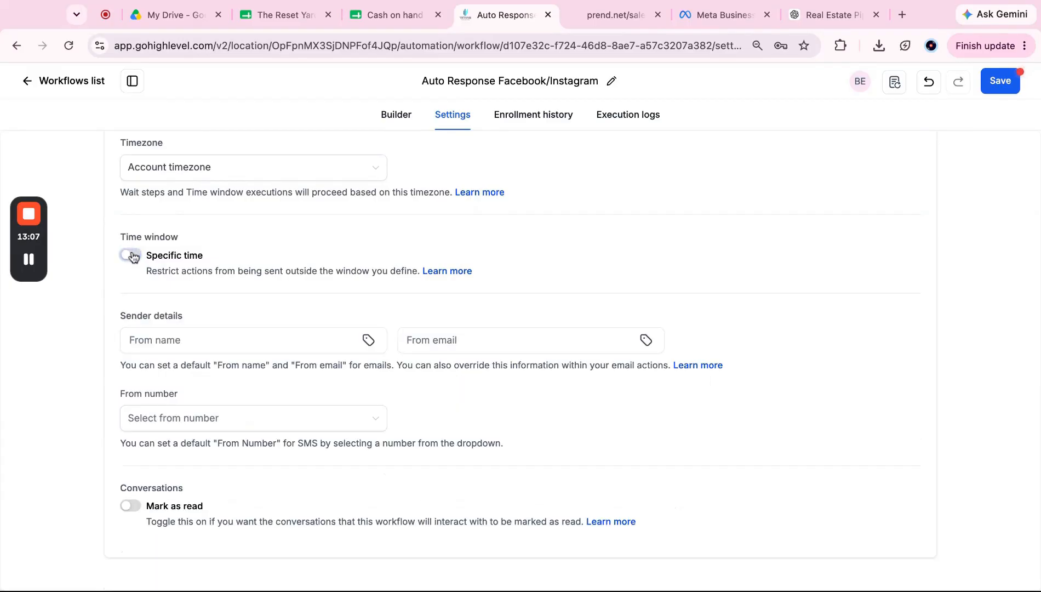
scroll(185, 387, "up", 7)
scroll(295, 384, "down", 4)
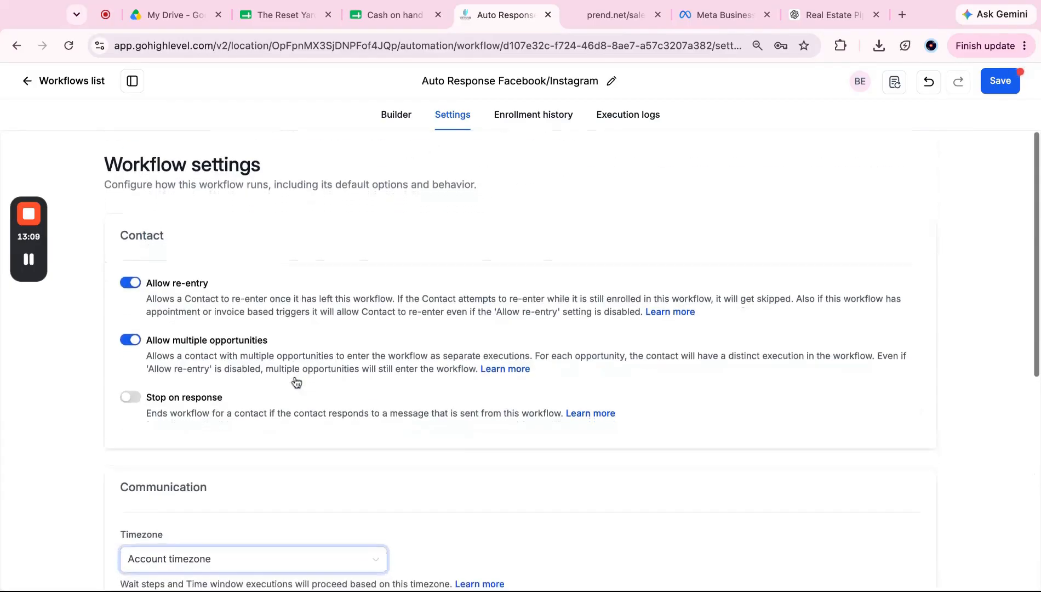
scroll(296, 382, "up", 4)
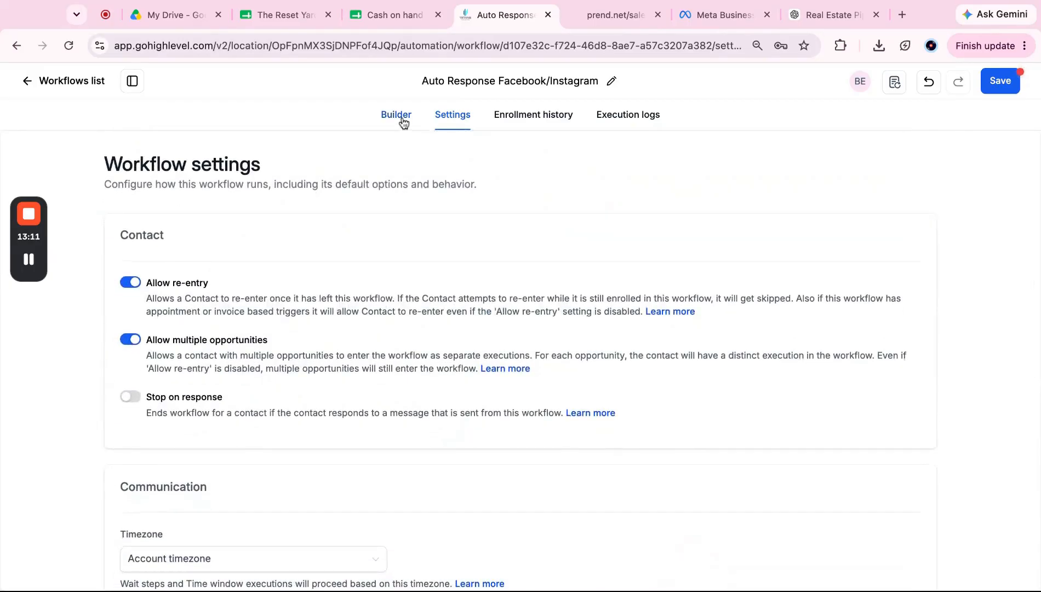
left_click(400, 120)
scroll(449, 346, "down", 3)
scroll(415, 349, "up", 1)
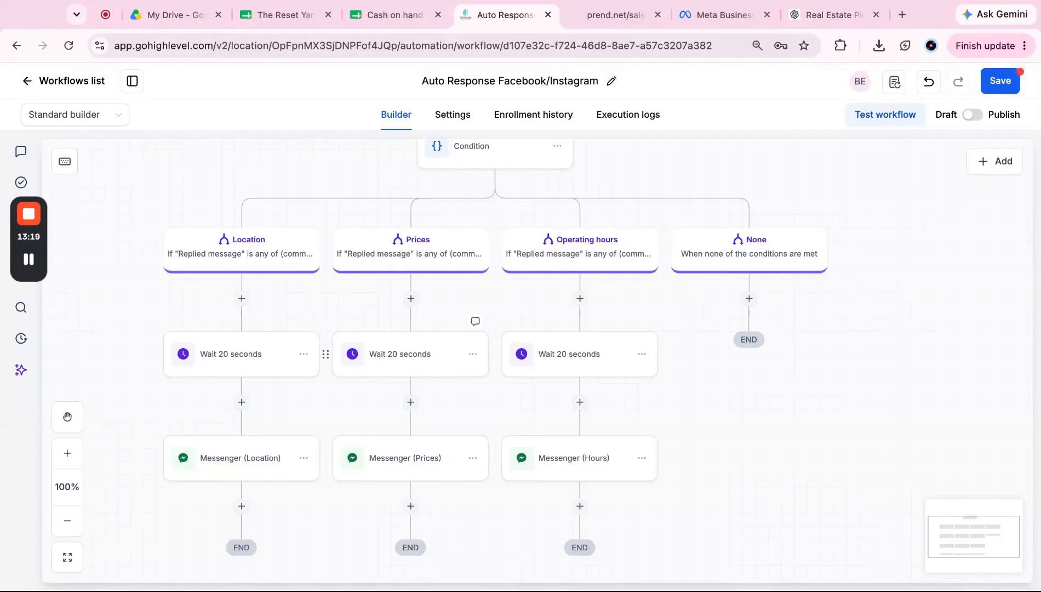
scroll(509, 399, "up", 5)
scroll(509, 400, "down", 5)
scroll(508, 403, "up", 2)
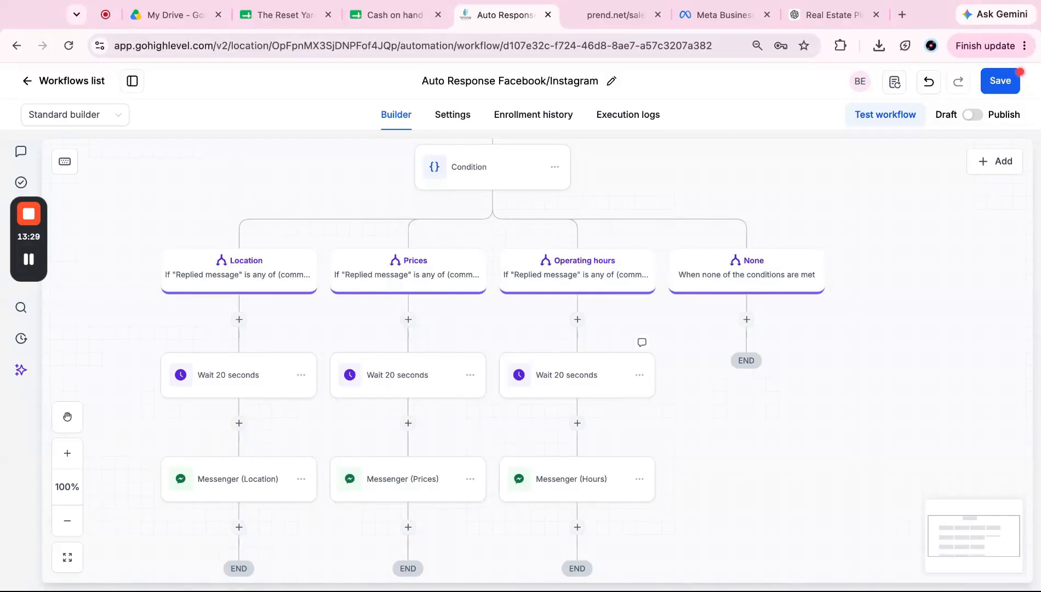
scroll(590, 335, "up", 5)
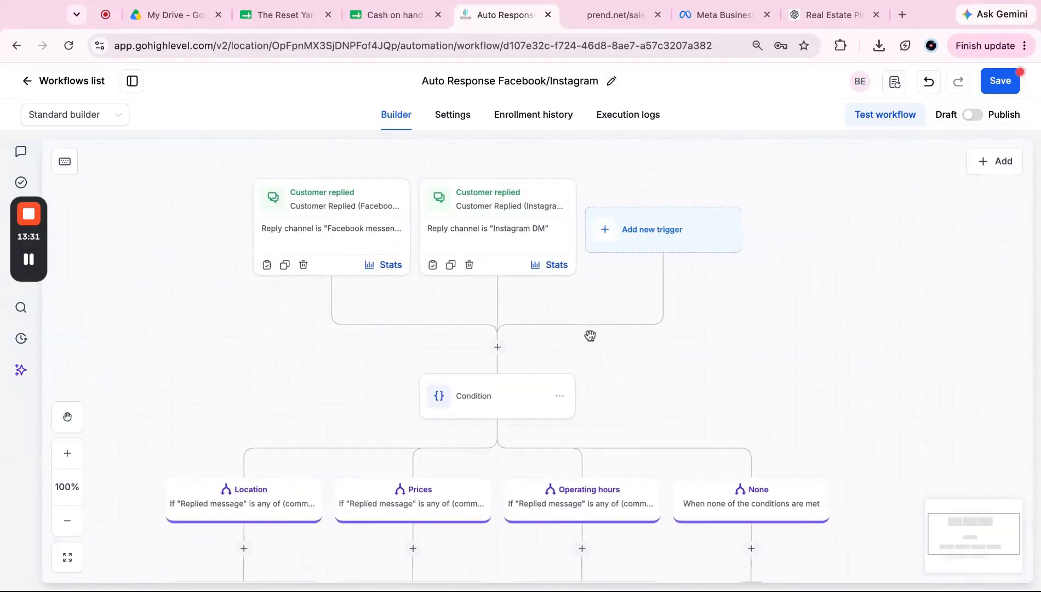
scroll(590, 335, "down", 5)
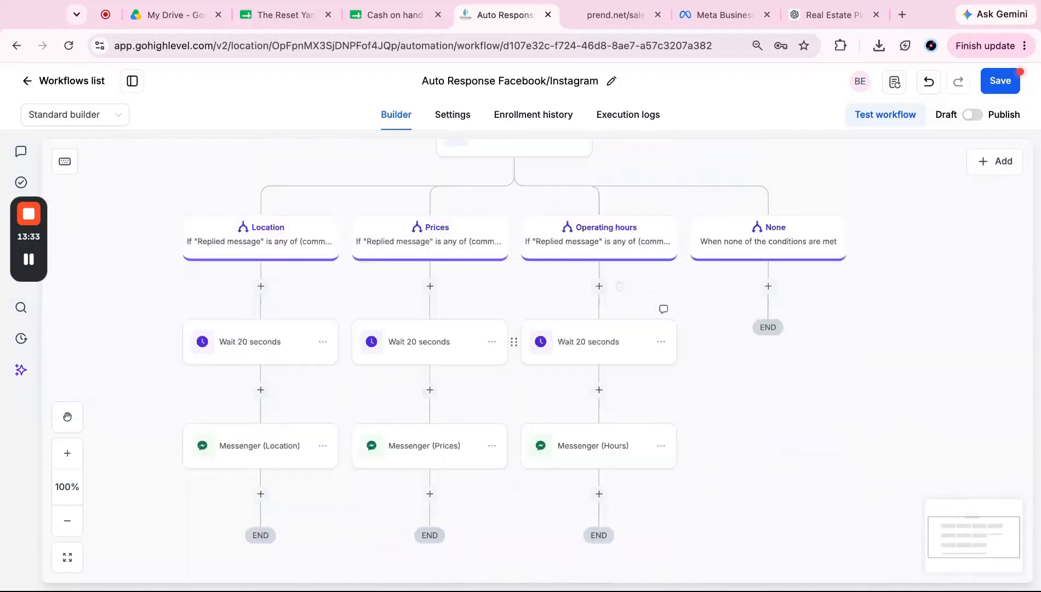
scroll(590, 336, "up", 5)
scroll(590, 335, "down", 2)
scroll(591, 335, "up", 2)
scroll(590, 335, "down", 2)
scroll(676, 286, "down", 4)
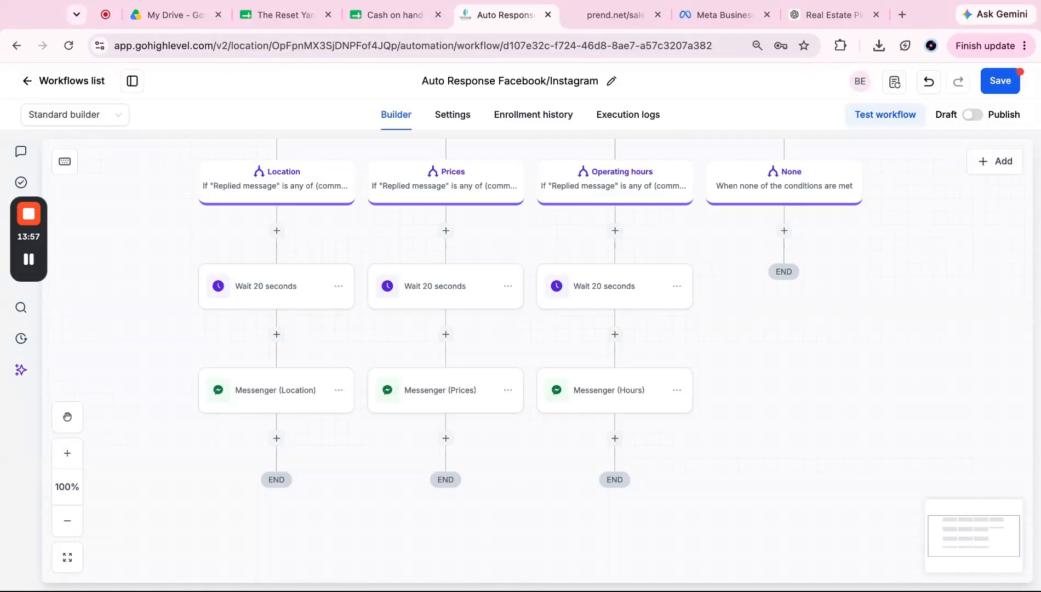
scroll(295, 387, "up", 7)
scroll(295, 387, "down", 4)
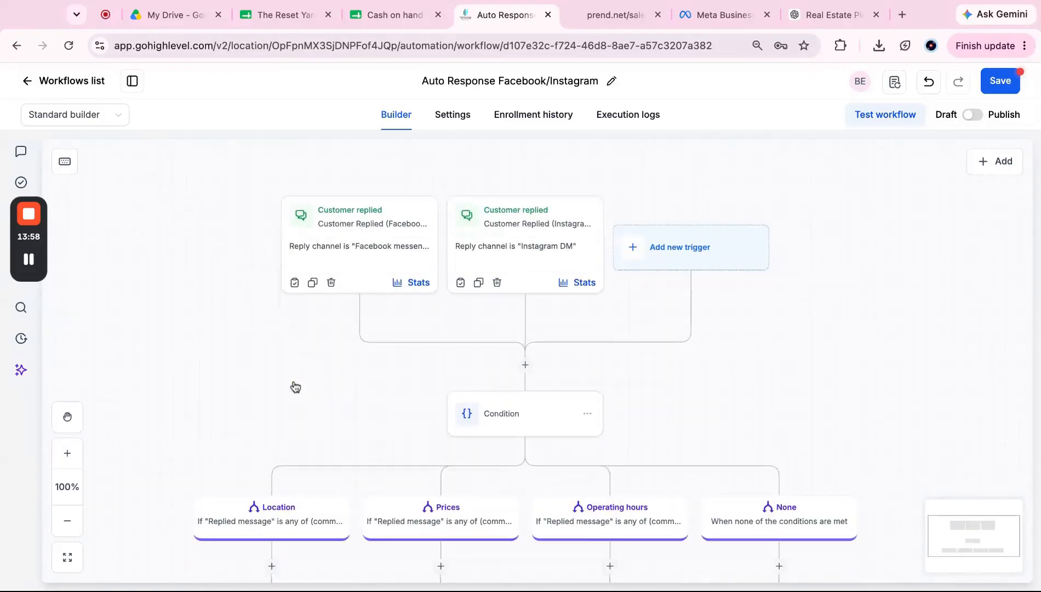
Step: Switch the workflow from Draft to Publish and save it
left_click(973, 115)
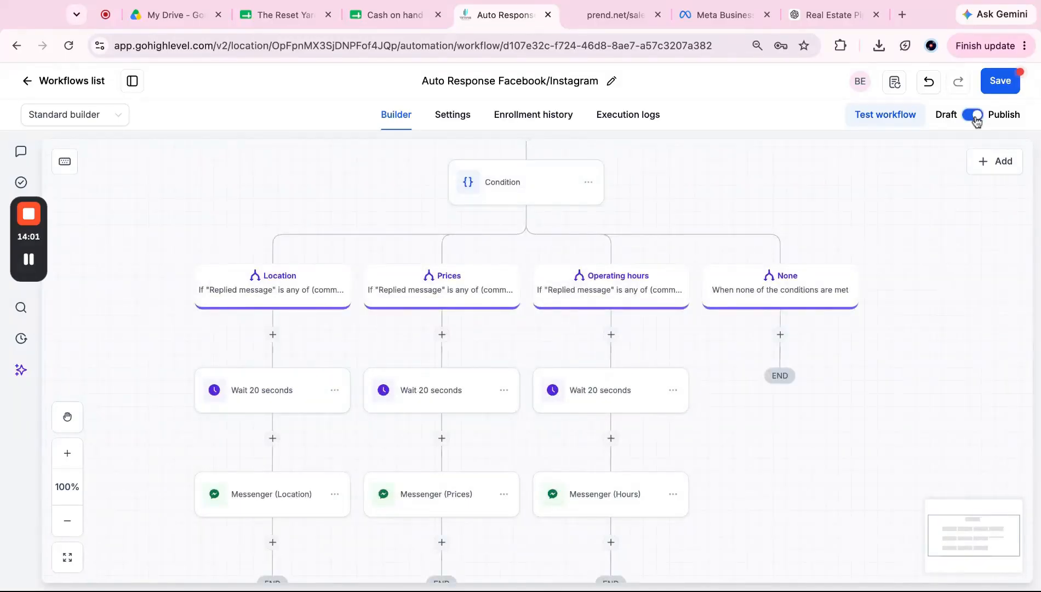
left_click(998, 81)
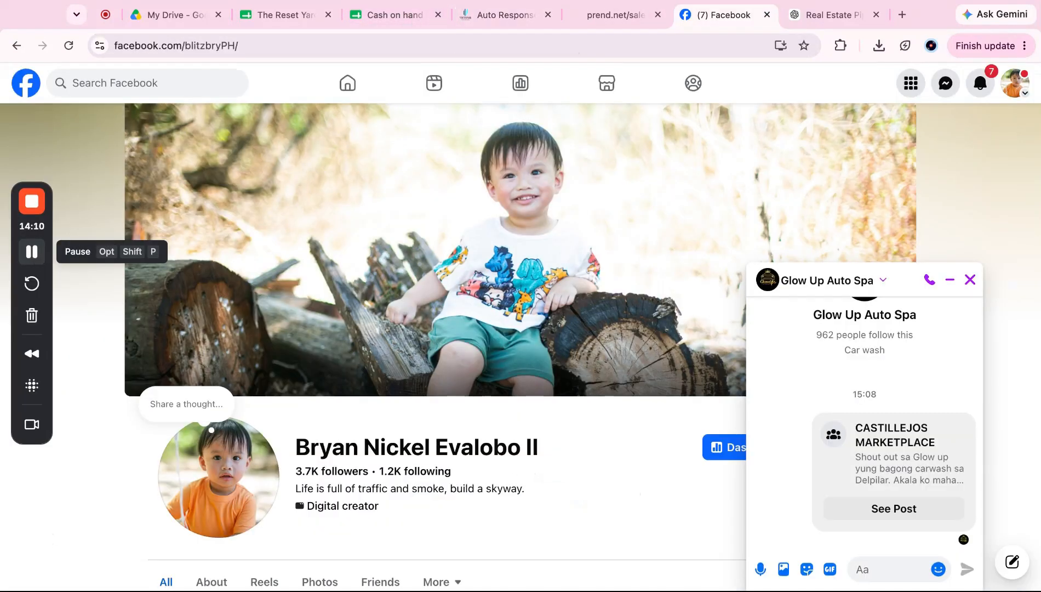
Step: Send the test message 'how much' in the Messenger chat
left_click(882, 570)
type("how a")
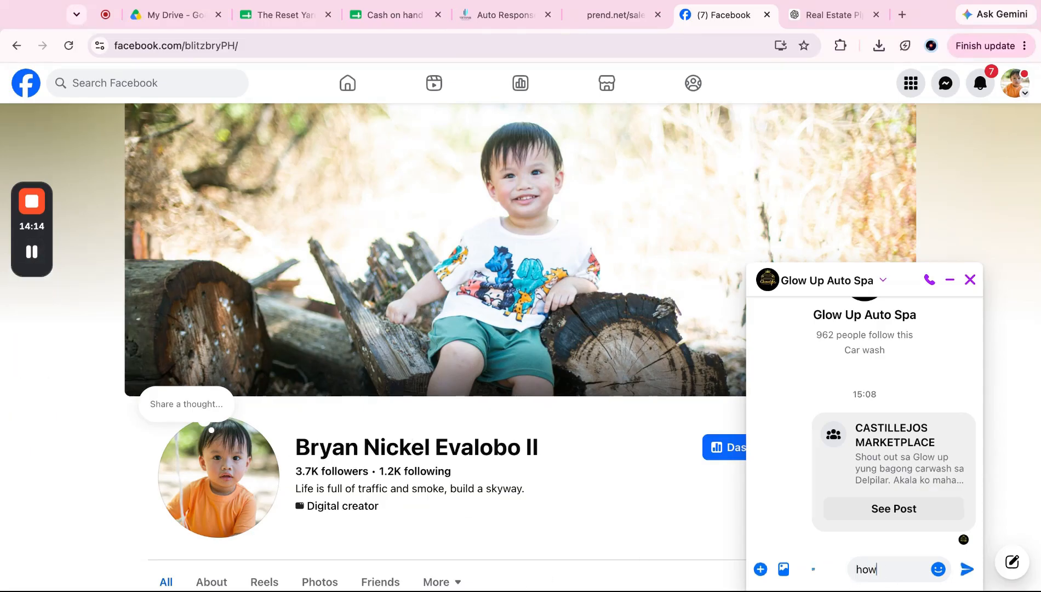
key("BackSpace")
type("much")
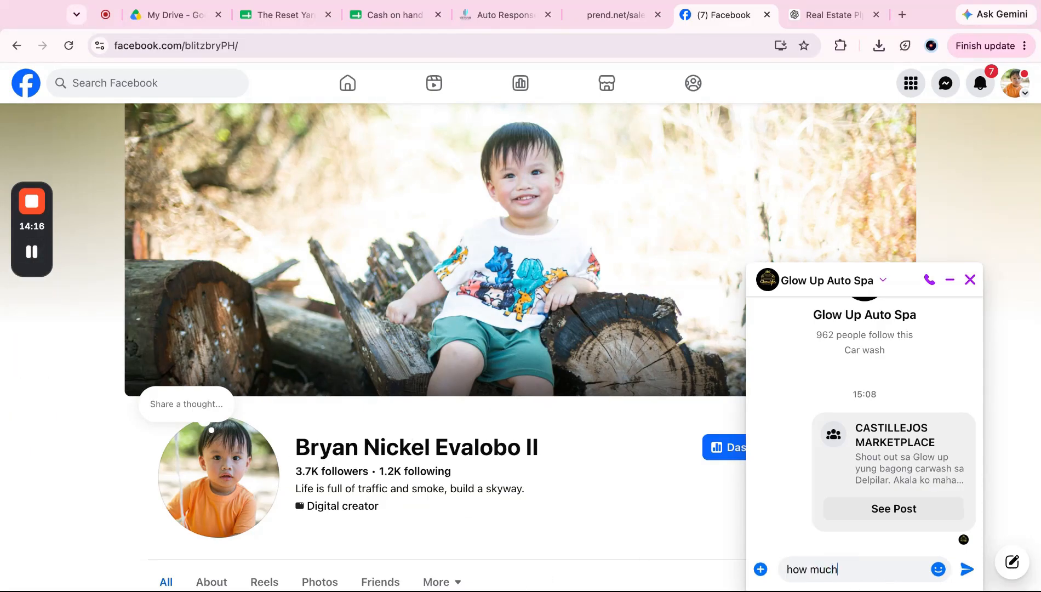
key("Return")
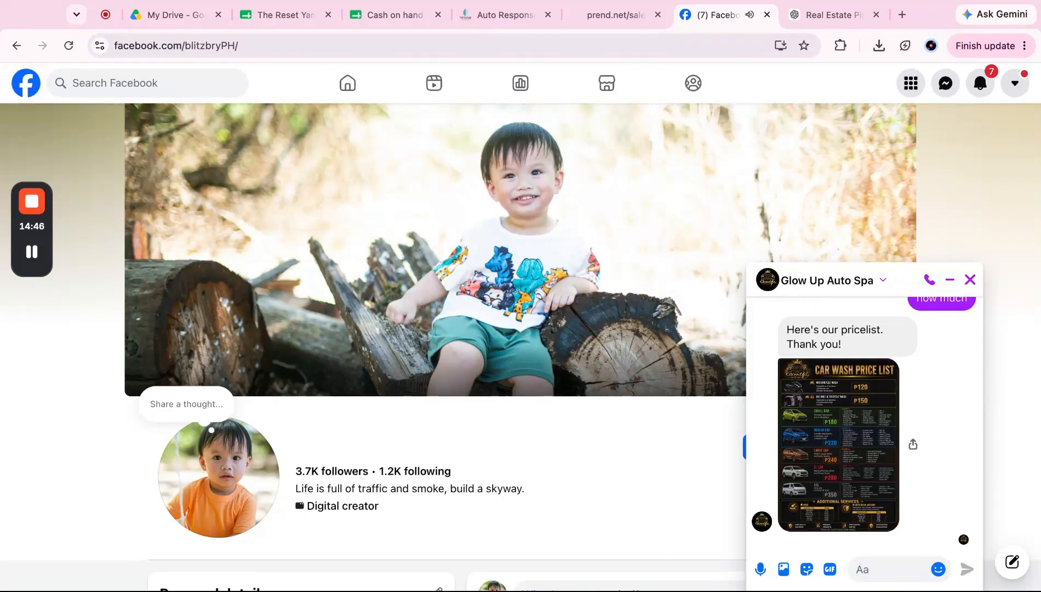
Step: View the price-list image from the automated reply, then send 'ok salamat'
left_click(867, 435)
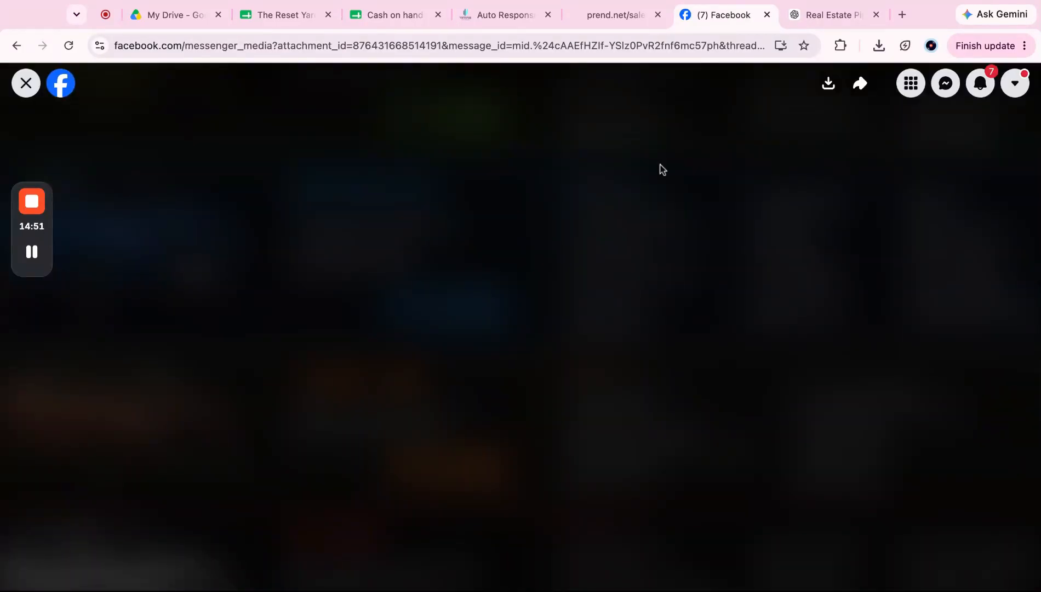
left_click(25, 83)
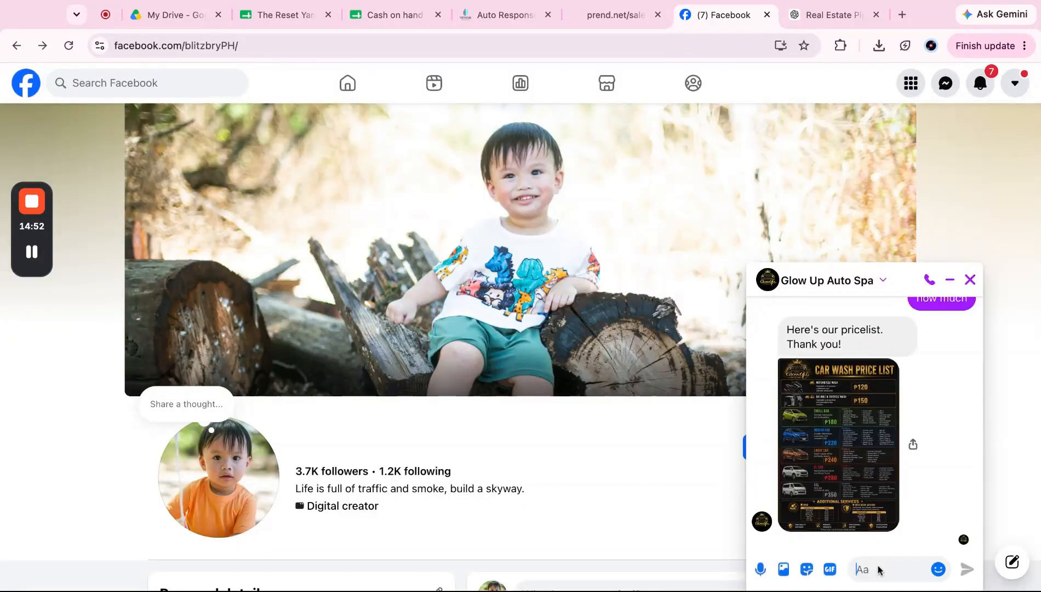
type("ok salamat")
key("Return")
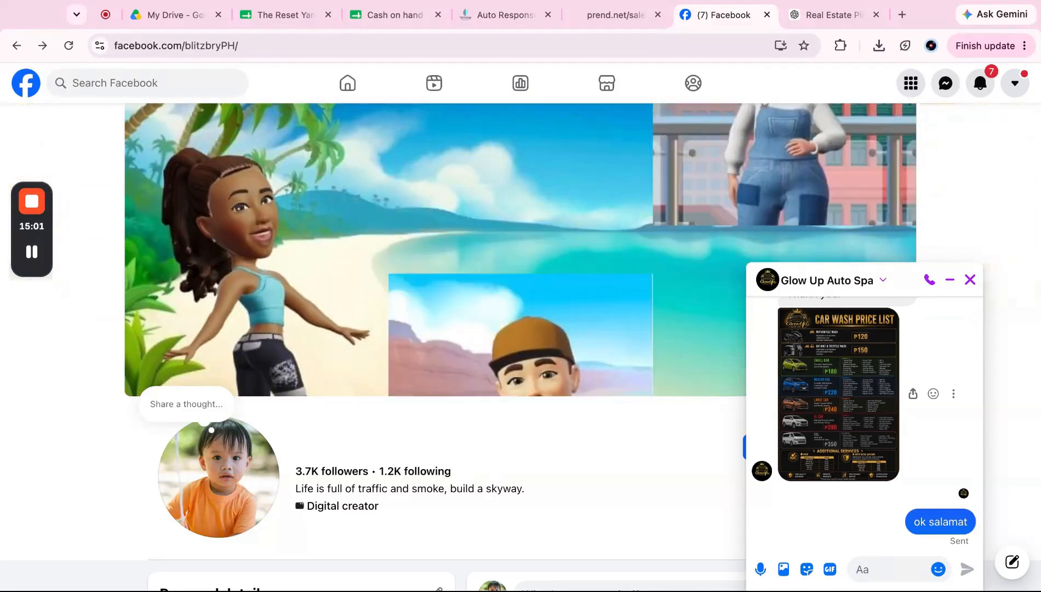
Step: Send 'location nyo po' in Messenger, then return to the Auto Response workflow tab
type("location ")
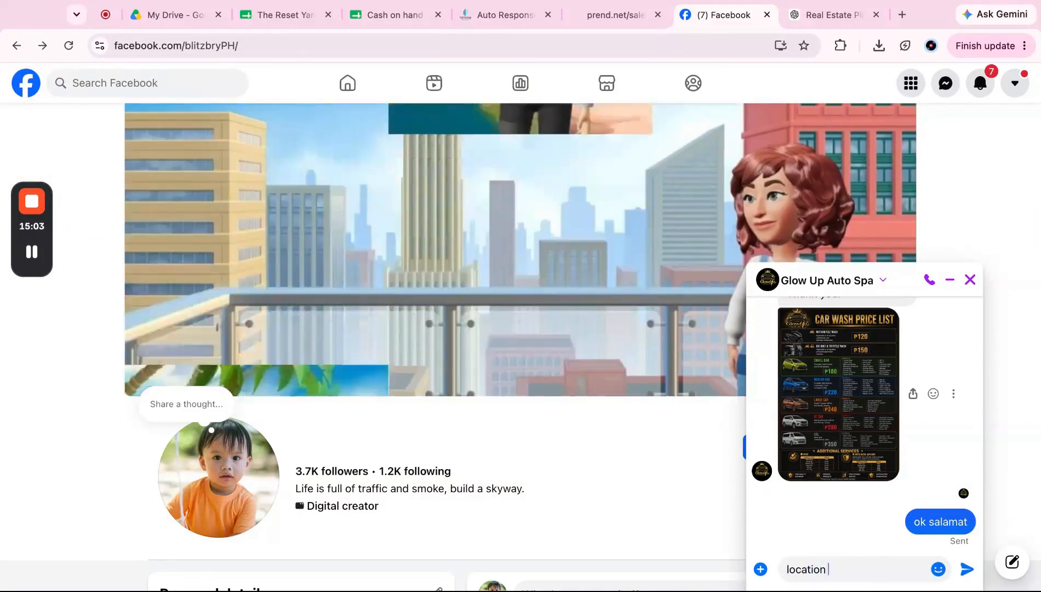
type("nyo po")
key("Return")
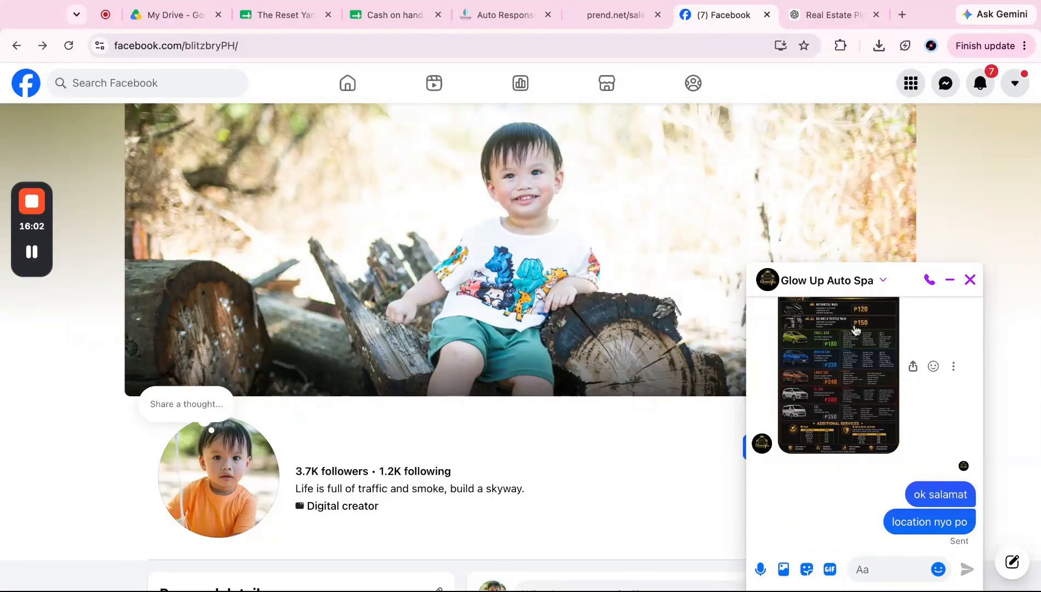
left_click(496, 17)
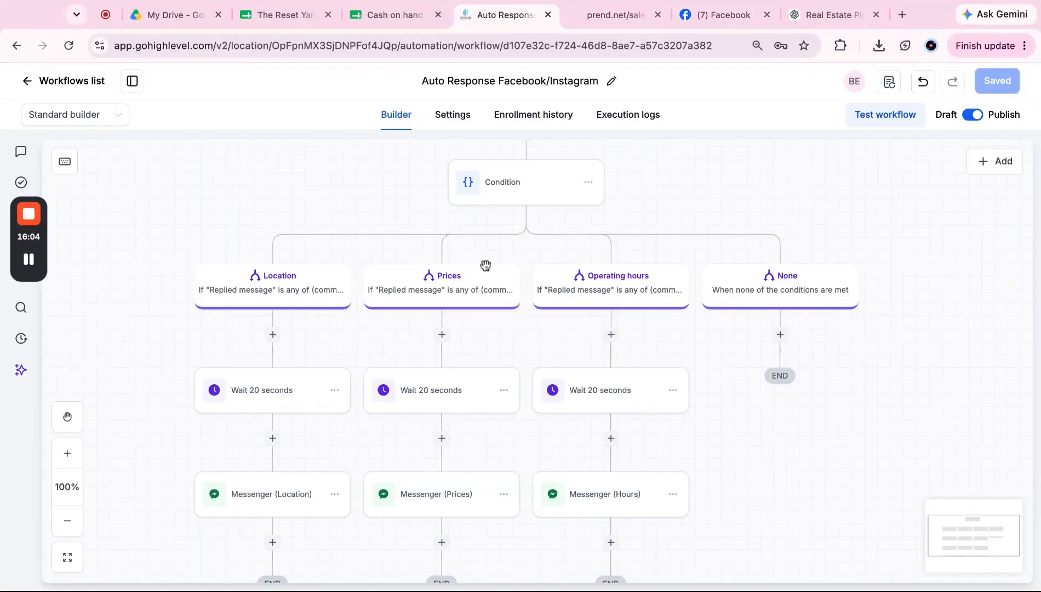
Step: Check the enrollment history twice for the three finished enrollments, then return to the Facebook chat
scroll(486, 266, "up", 2)
left_click(544, 116)
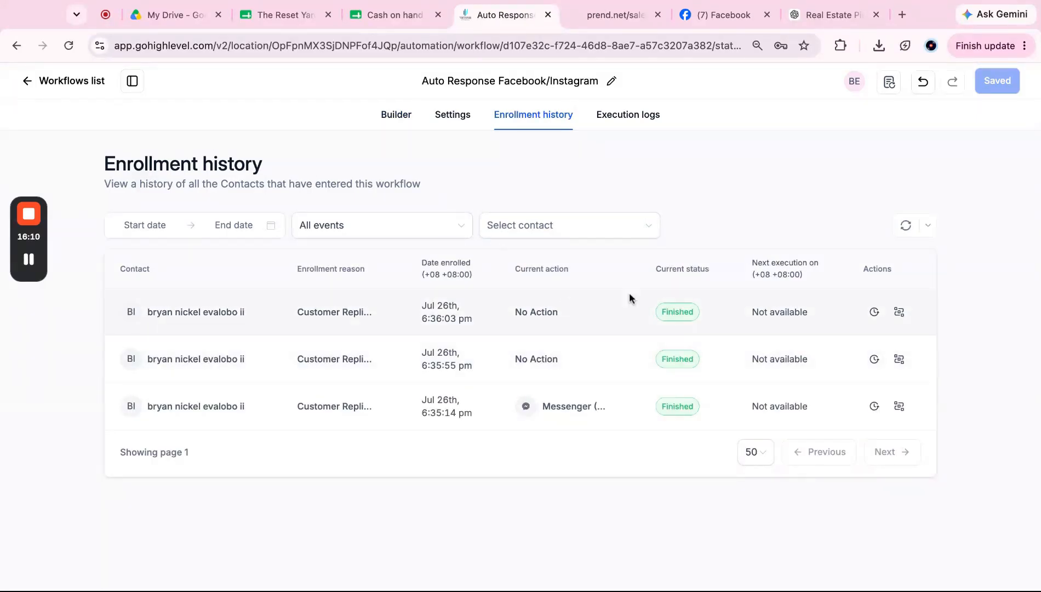
left_click(403, 117)
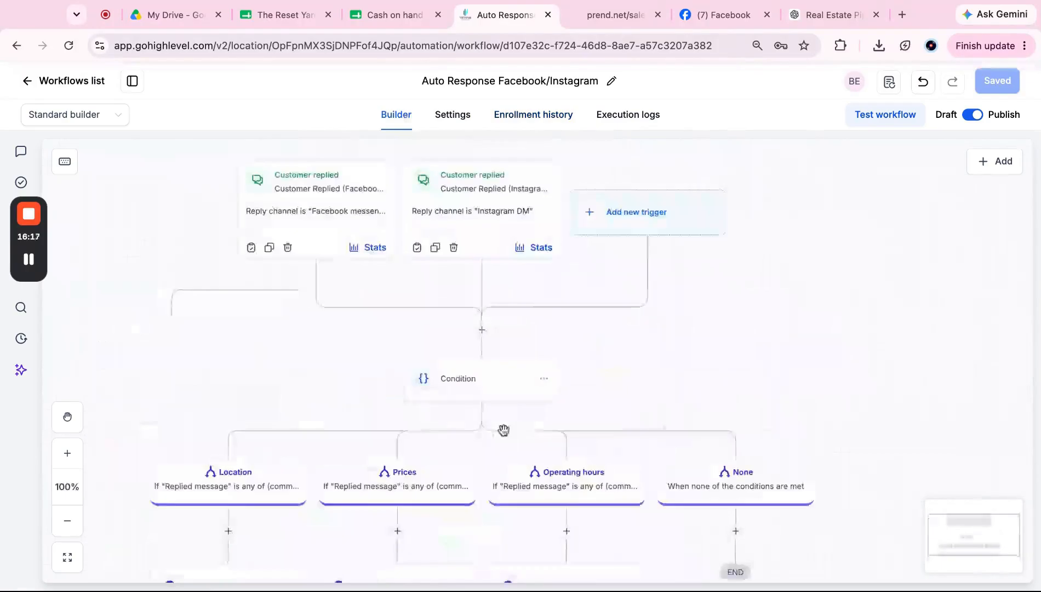
left_click(537, 113)
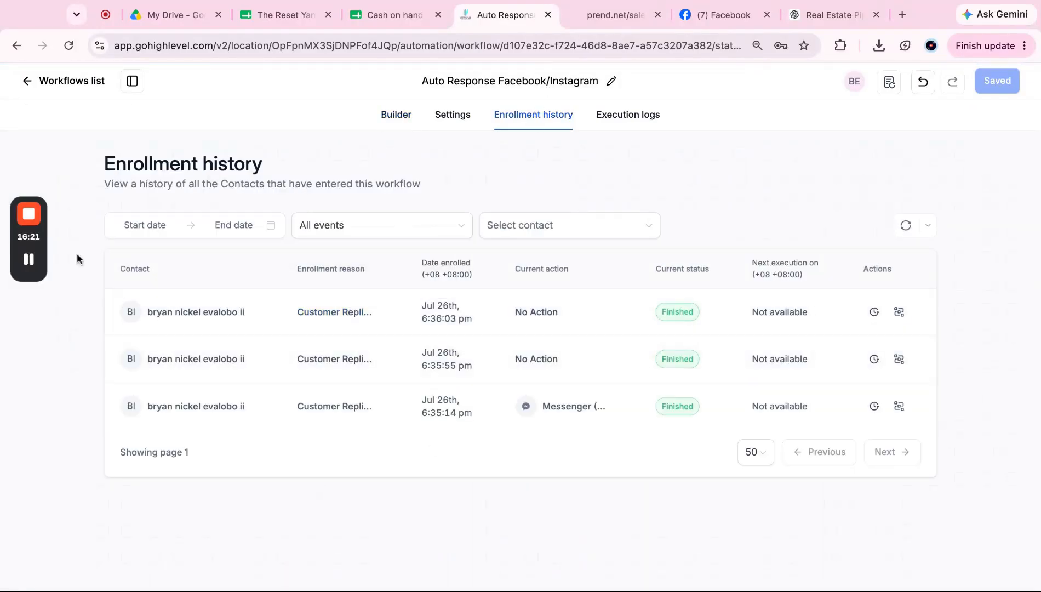
left_click(30, 264)
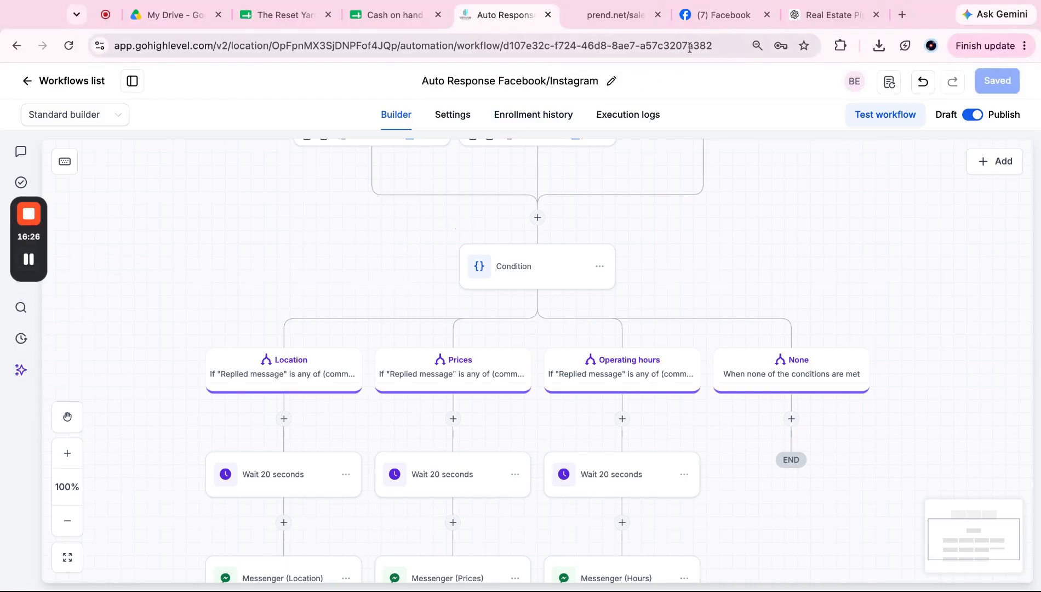
left_click(718, 15)
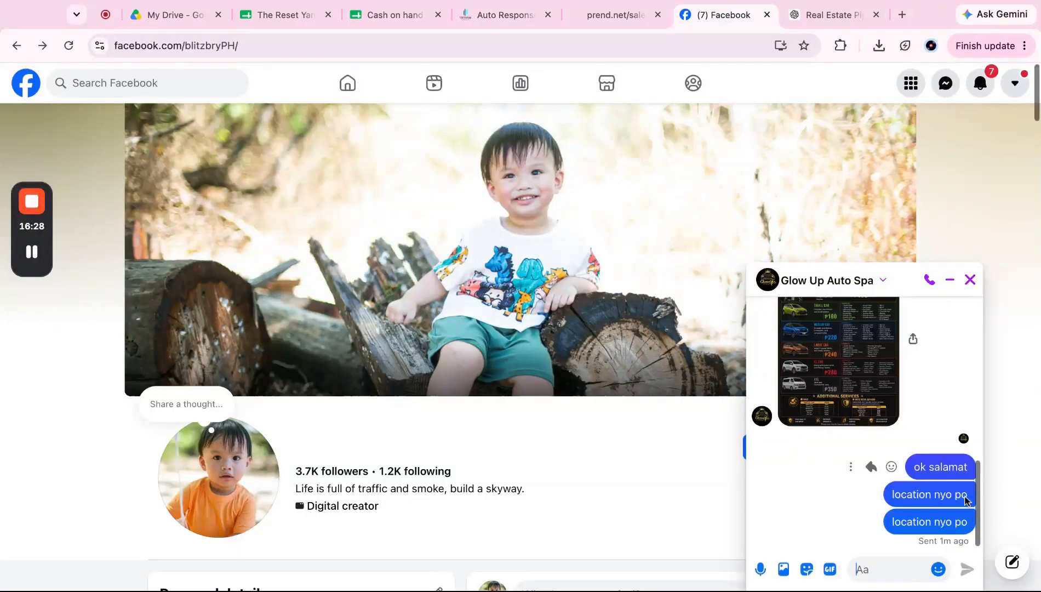
Step: Send the test message 'location' in the Messenger chat
triple_click(938, 499)
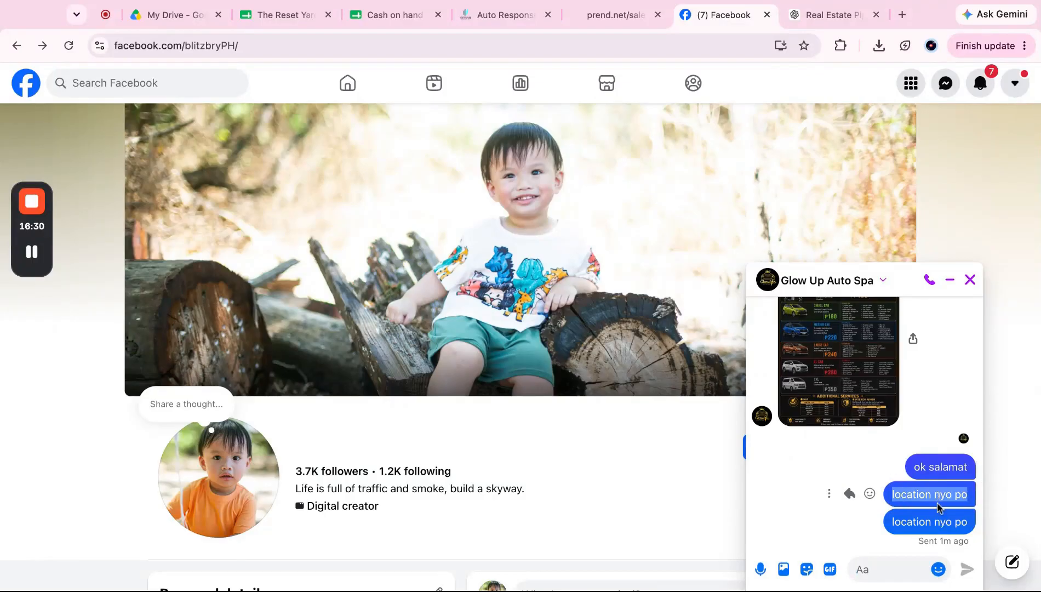
left_click(897, 574)
type("location")
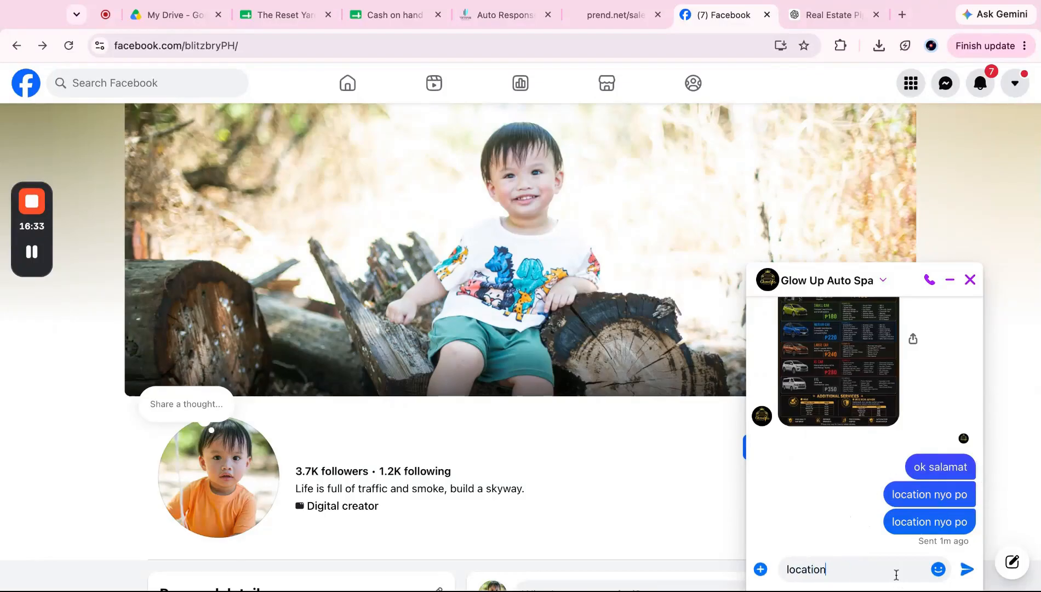
key("Return")
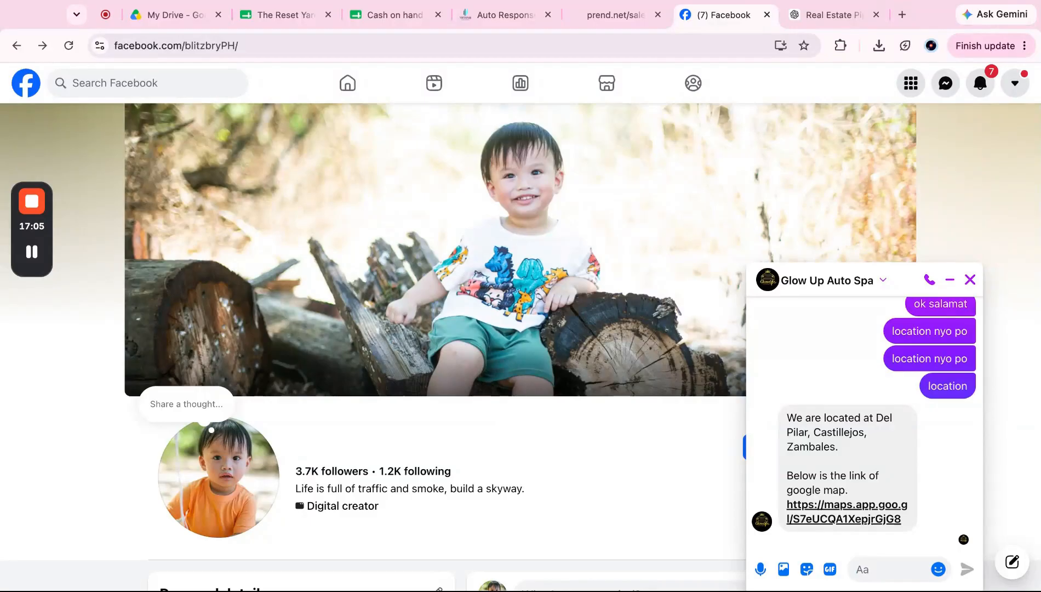
Step: Check the Google Maps link in the reply, then open the Location branch's conditions in the workflow
left_click(854, 513)
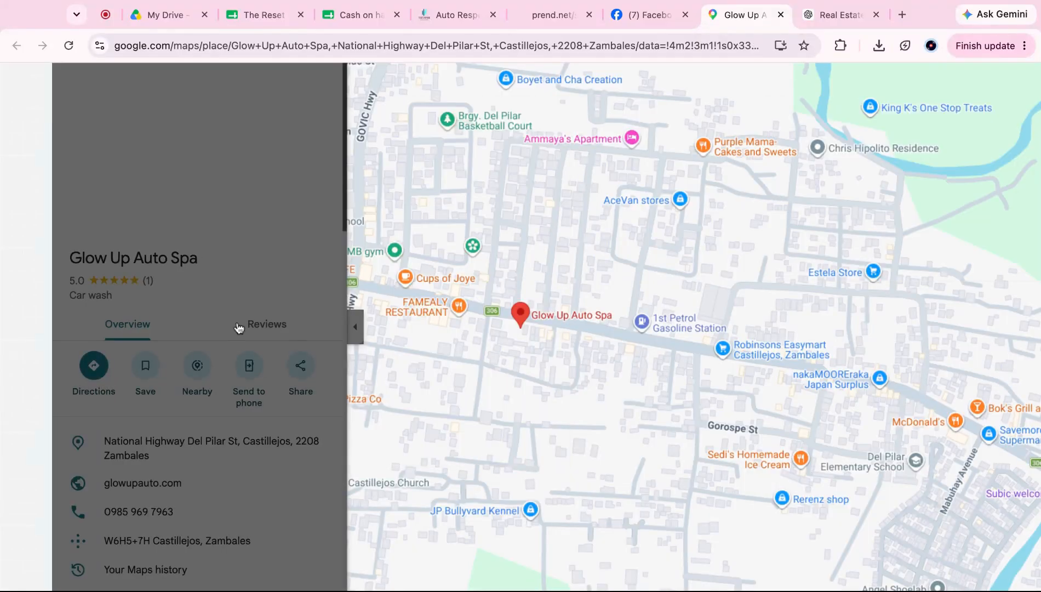
left_click(642, 24)
left_click(533, 18)
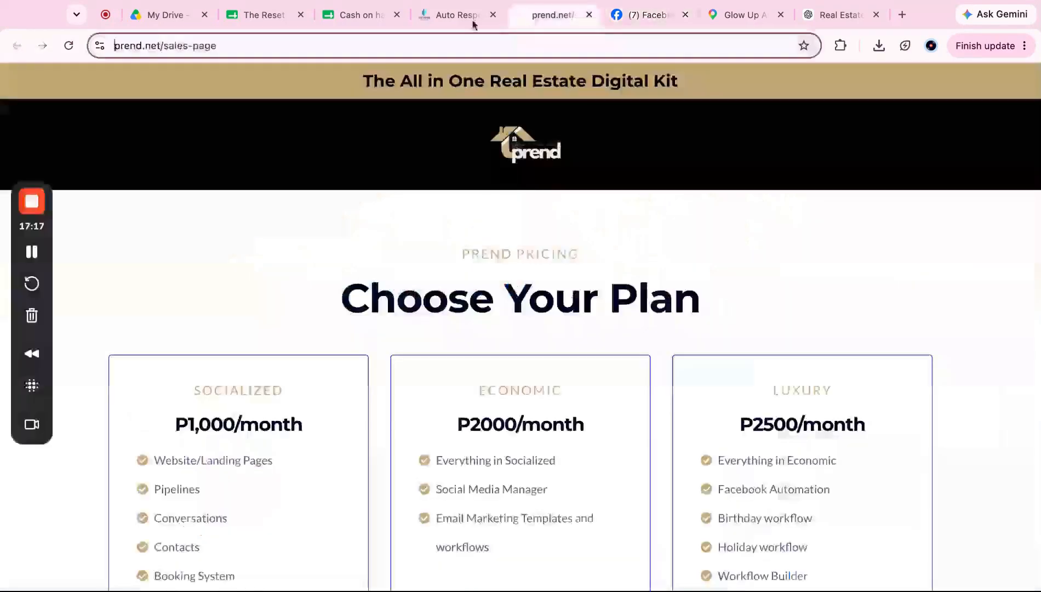
left_click(442, 17)
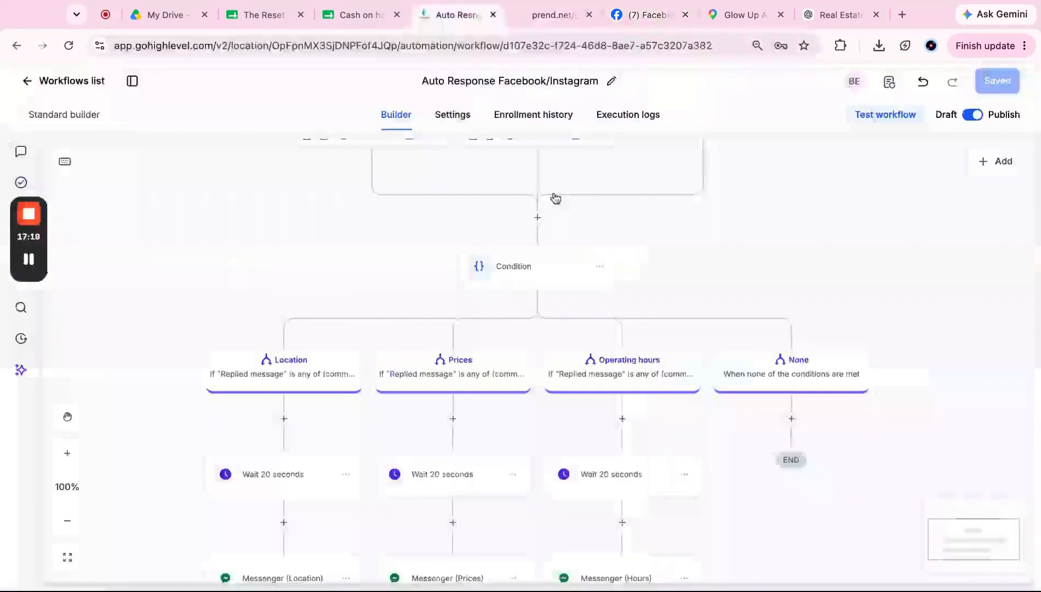
left_click(281, 375)
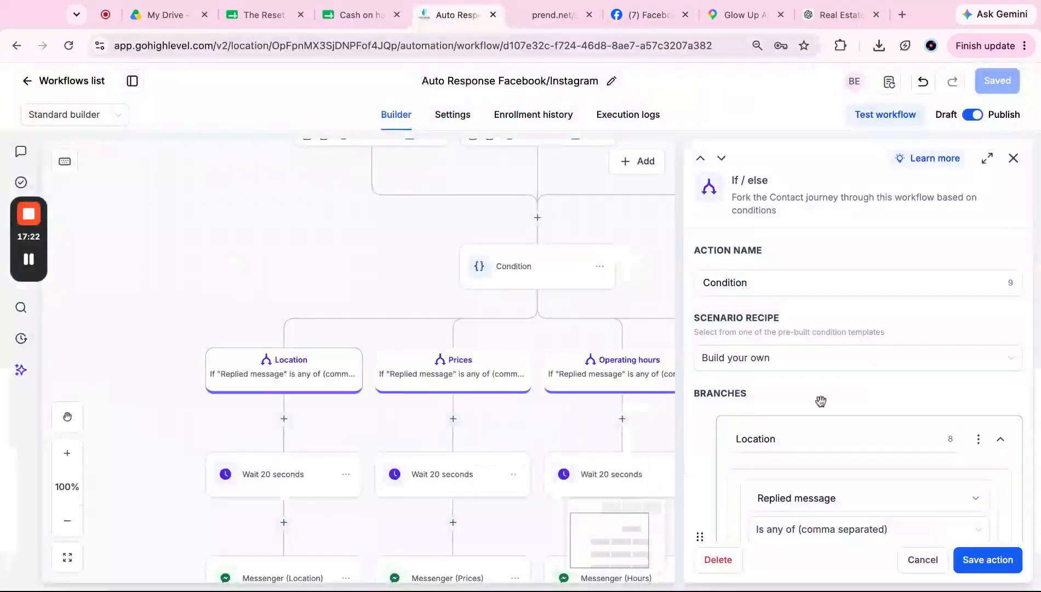
Step: Change the Location branch's first condition to Contains 'location'
scroll(820, 401, "down", 4)
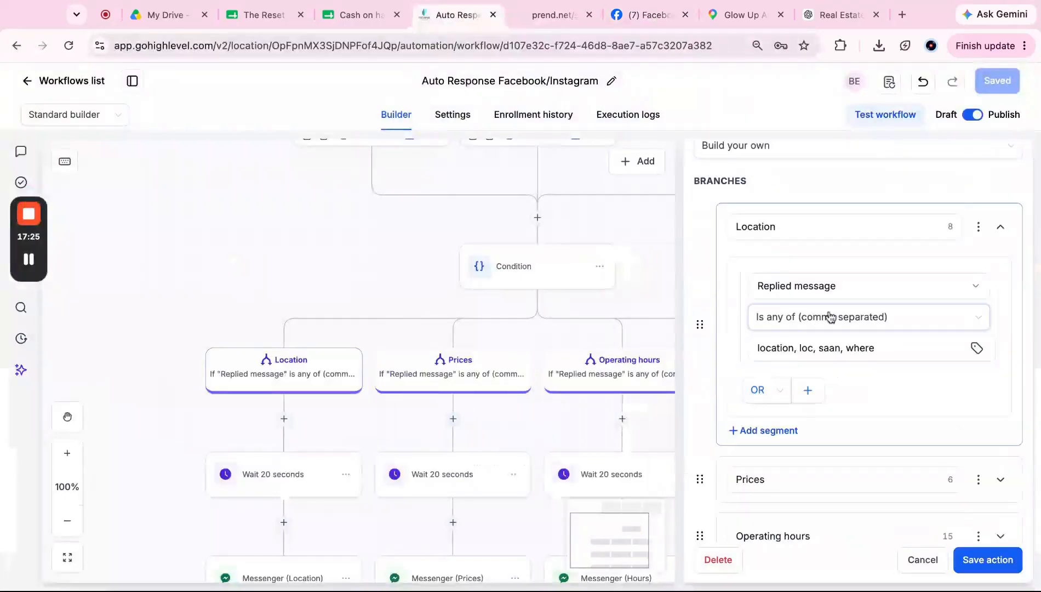
double_click(778, 347)
left_click(779, 348)
double_click(784, 349)
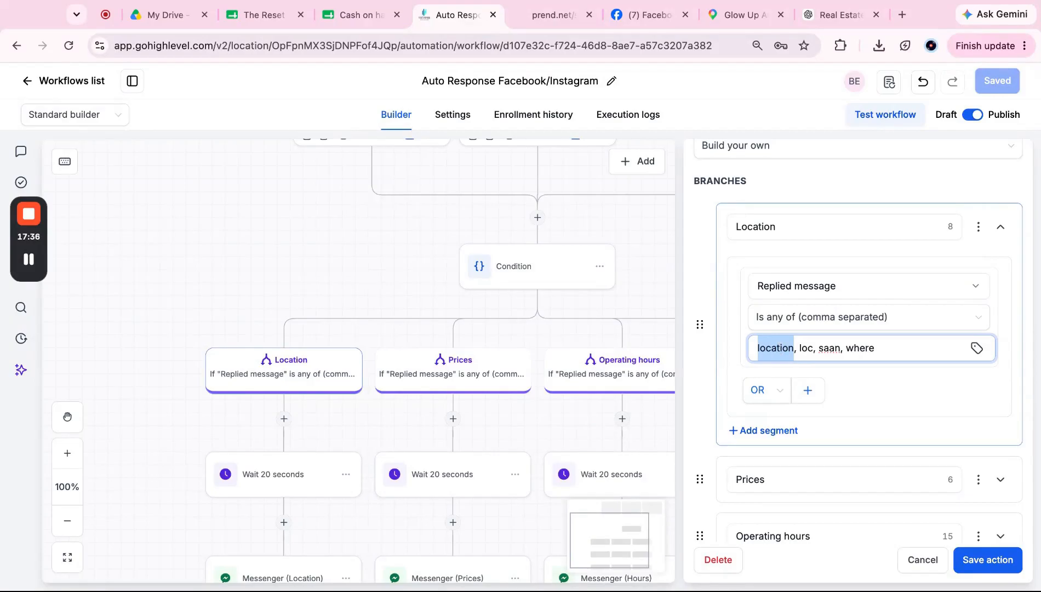
left_click(802, 319)
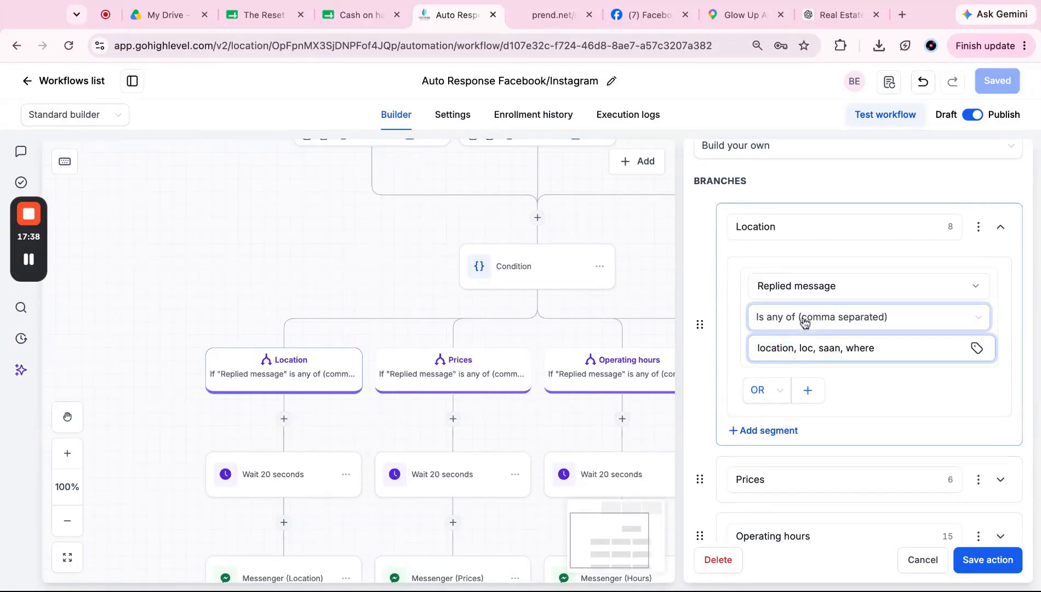
left_click(798, 392)
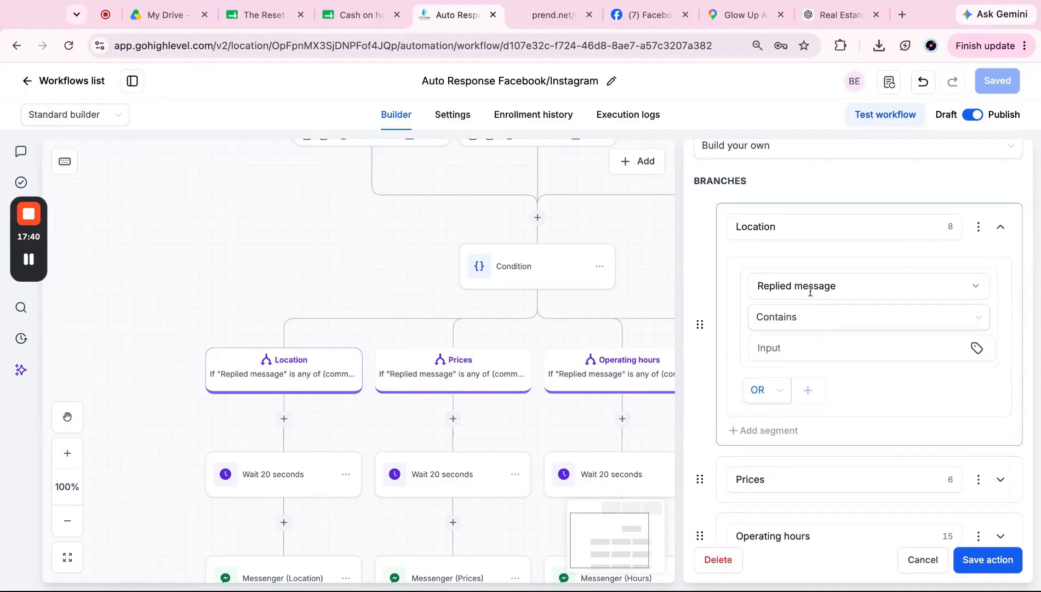
left_click(810, 349)
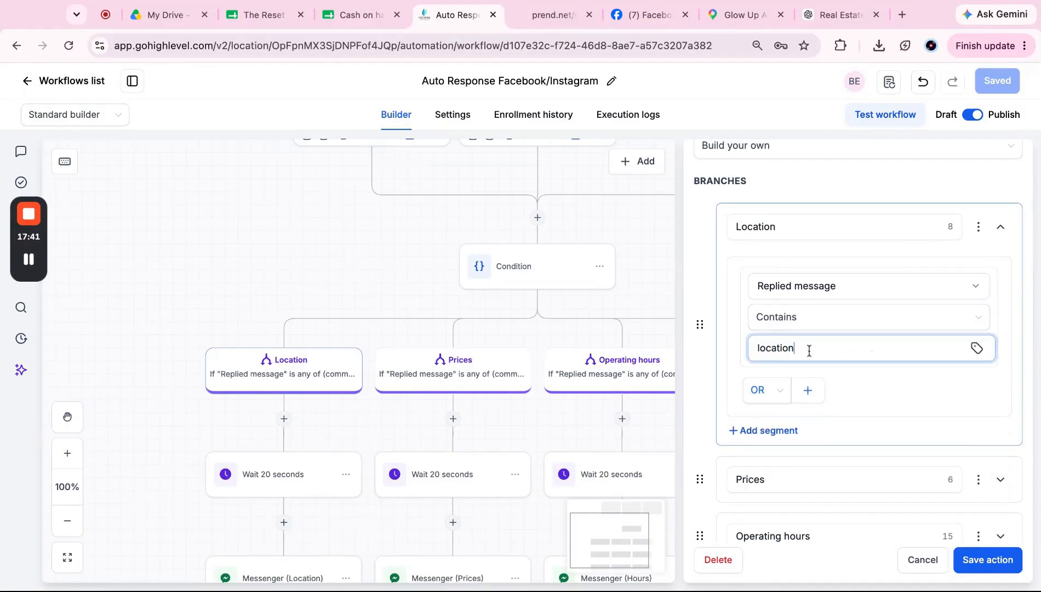
left_click(892, 388)
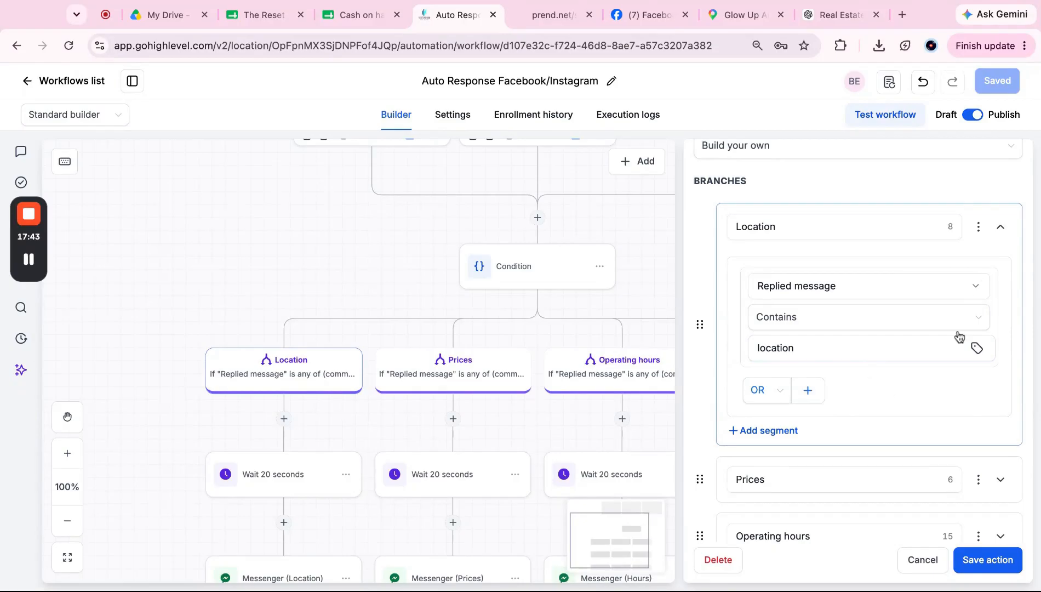
Step: Add an OR condition: Replied message Contains 'loc'
left_click(808, 389)
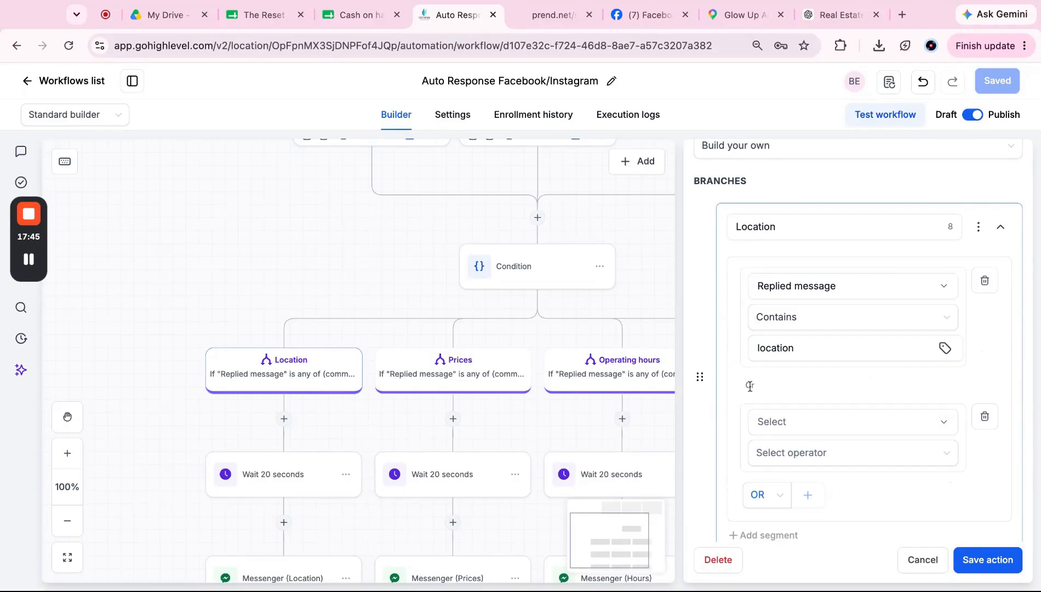
left_click(774, 423)
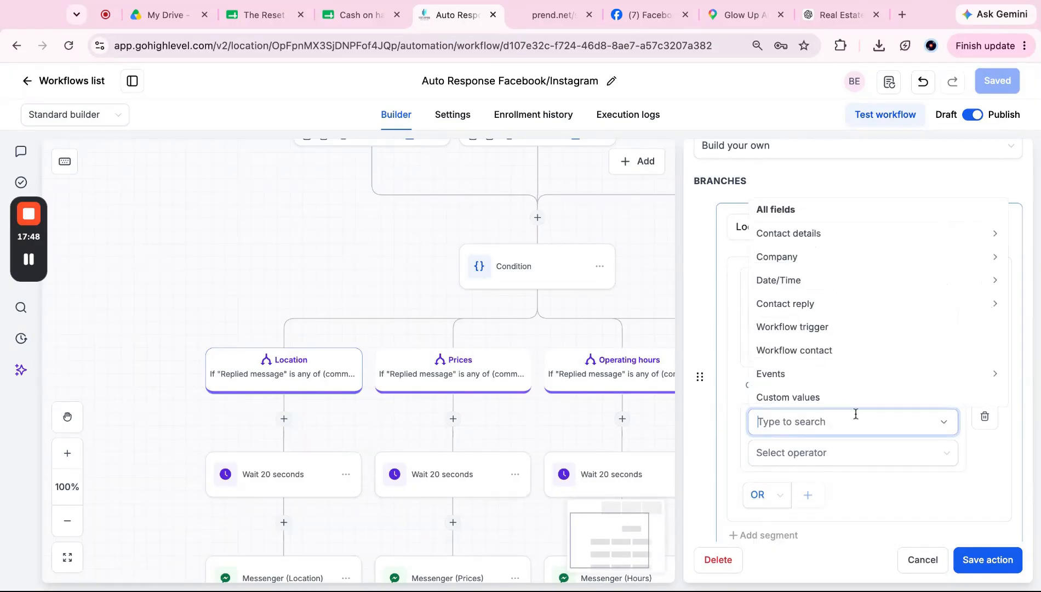
left_click(847, 311)
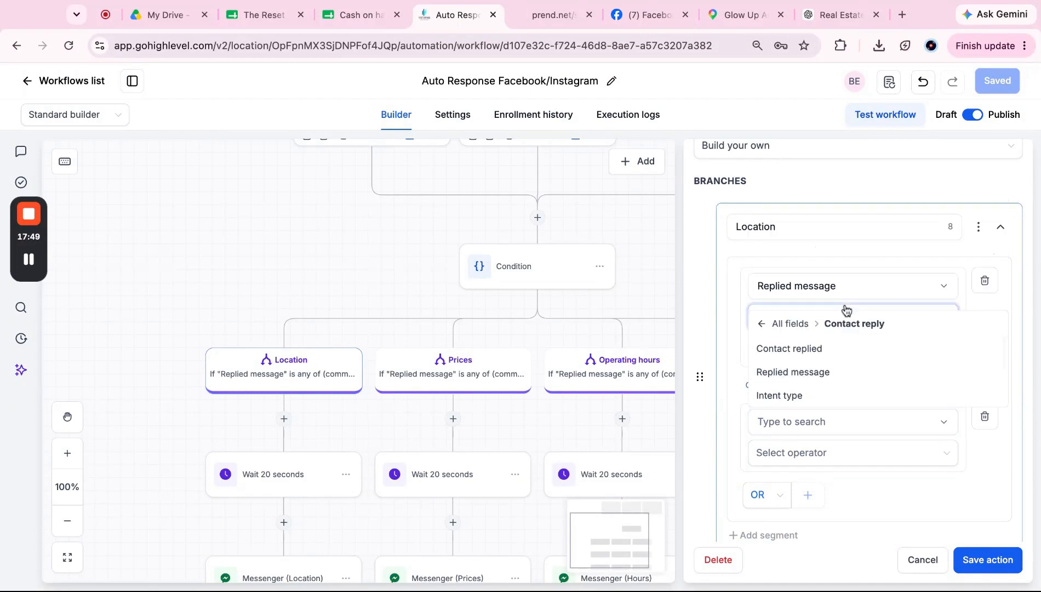
left_click(822, 375)
left_click(813, 454)
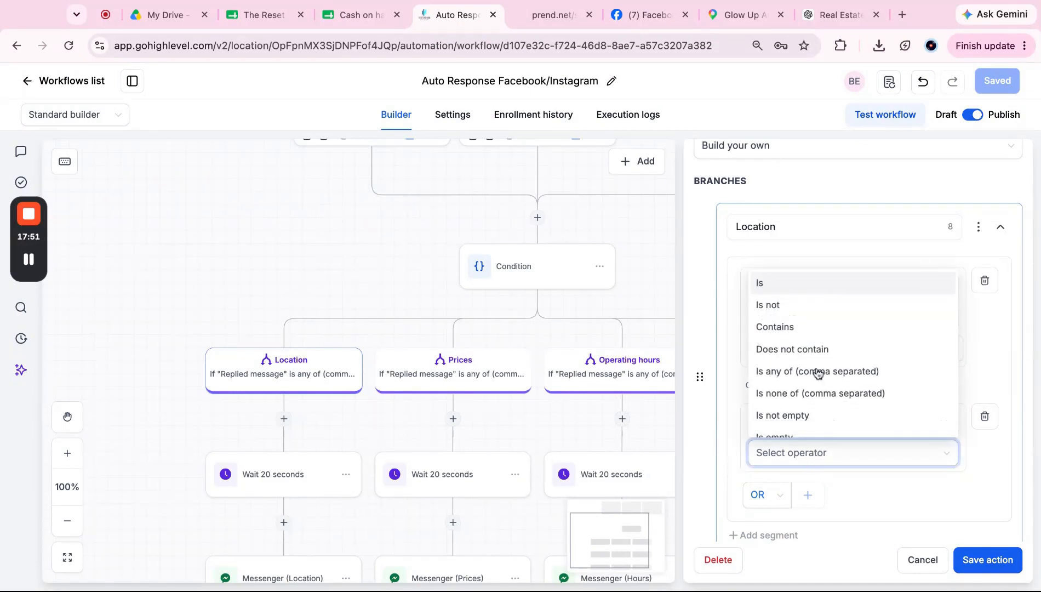
left_click(816, 331)
left_click(824, 475)
type("loc")
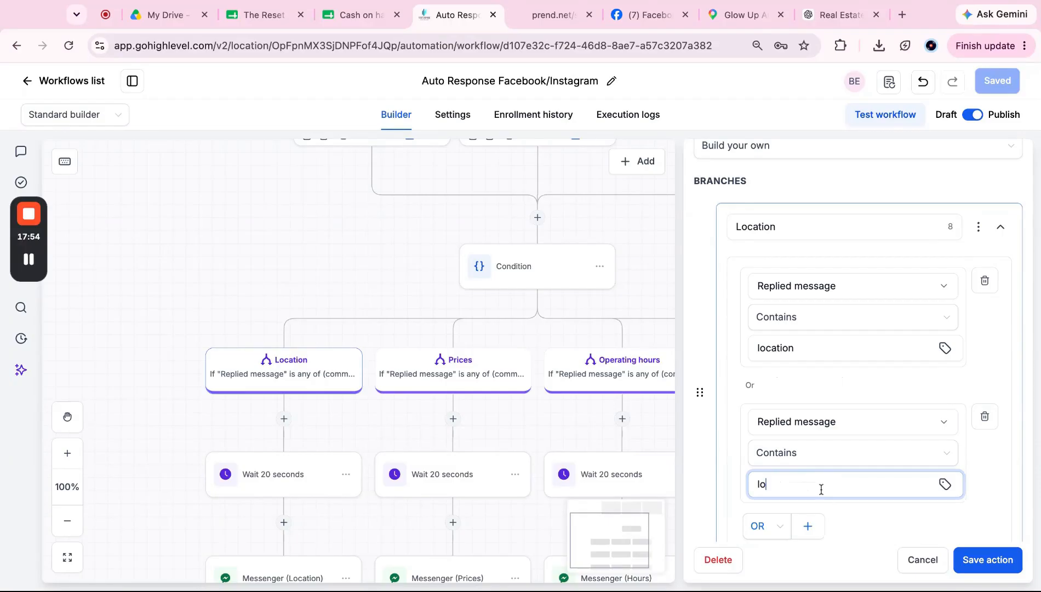
scroll(835, 473, "down", 2)
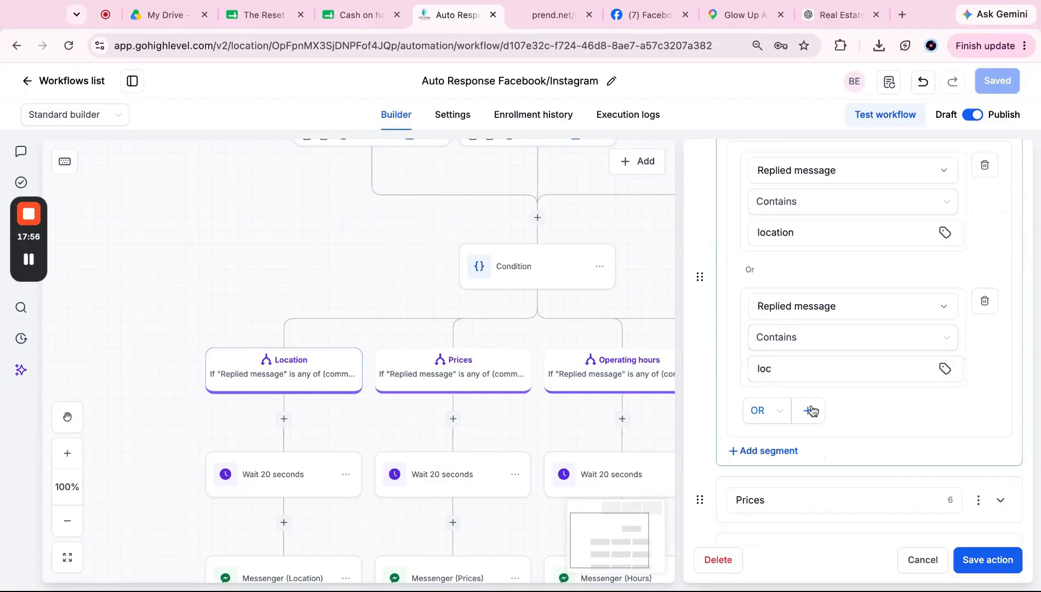
Step: Add an OR condition: Replied message Contains 'saan'
left_click(810, 410)
left_click(820, 390)
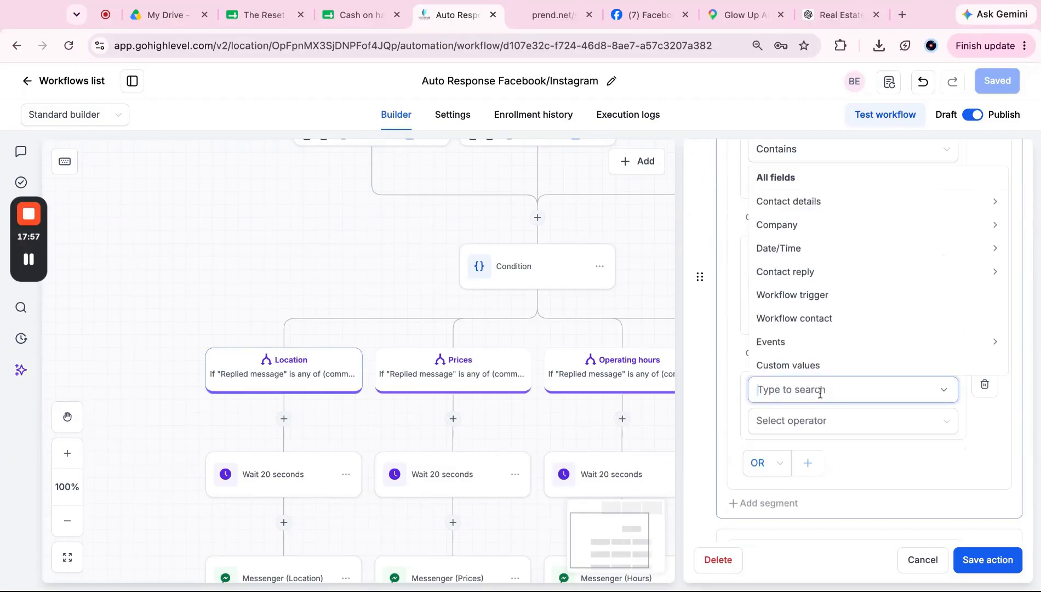
left_click(840, 277)
left_click(824, 340)
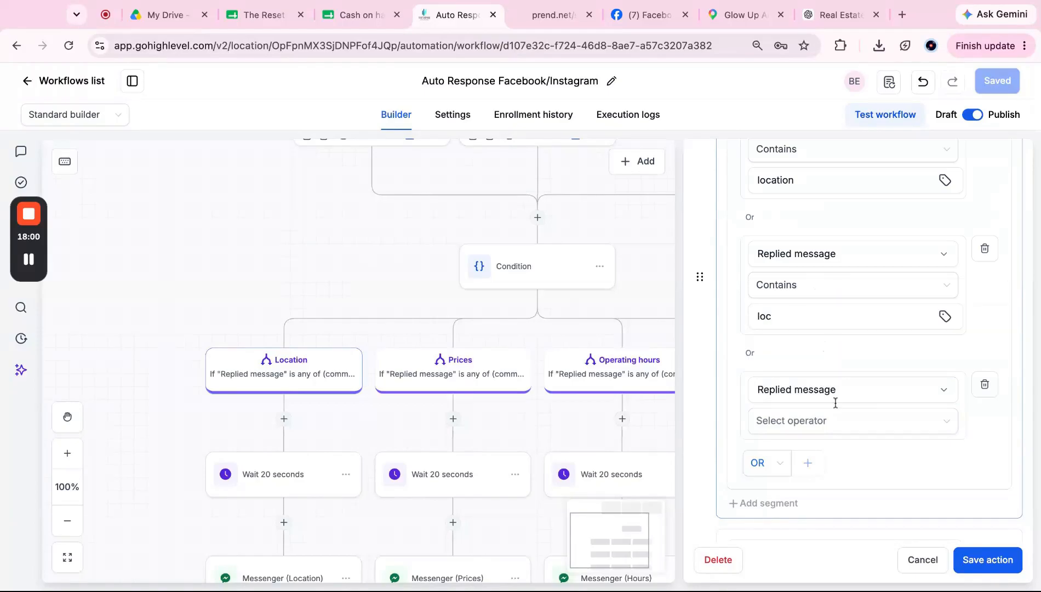
left_click(831, 421)
left_click(823, 301)
left_click(802, 433)
type("saan")
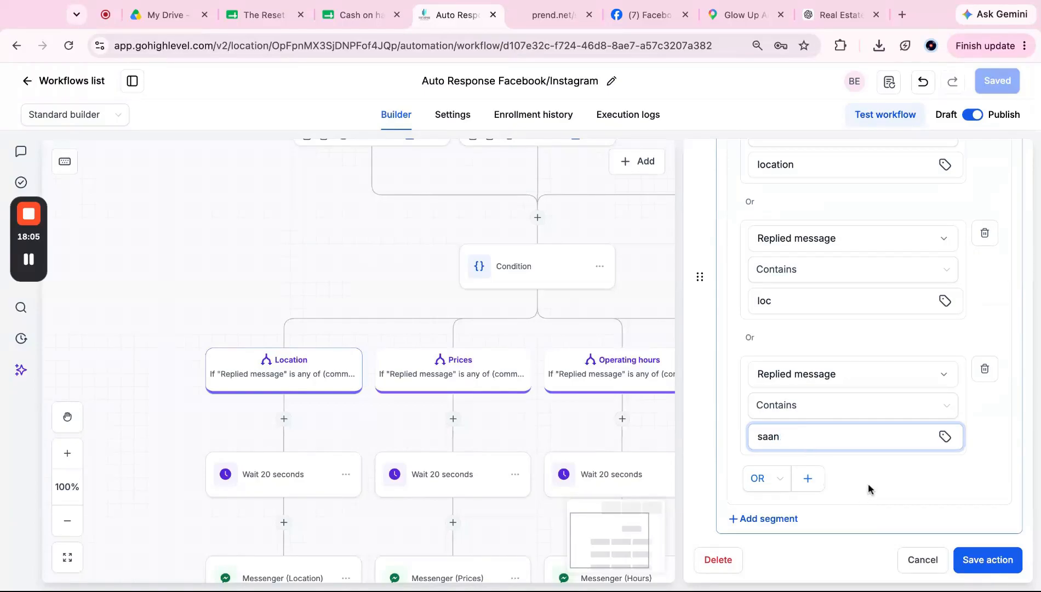
left_click(868, 480)
scroll(868, 482, "down", 1)
Step: Add an OR condition: Replied message Contains 'san'
left_click(807, 440)
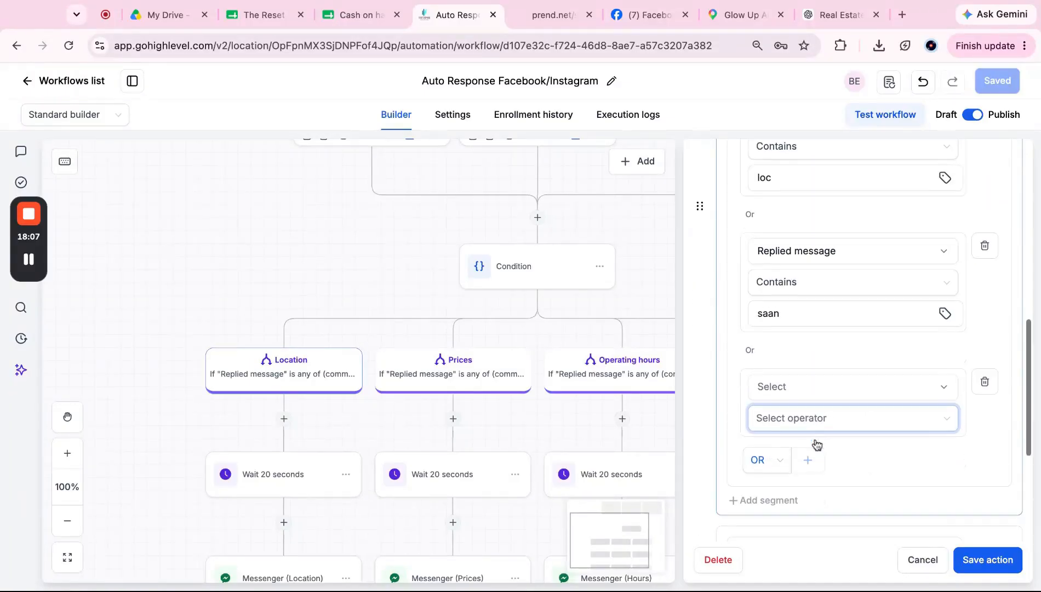
scroll(812, 383, "down", 1)
left_click(812, 351)
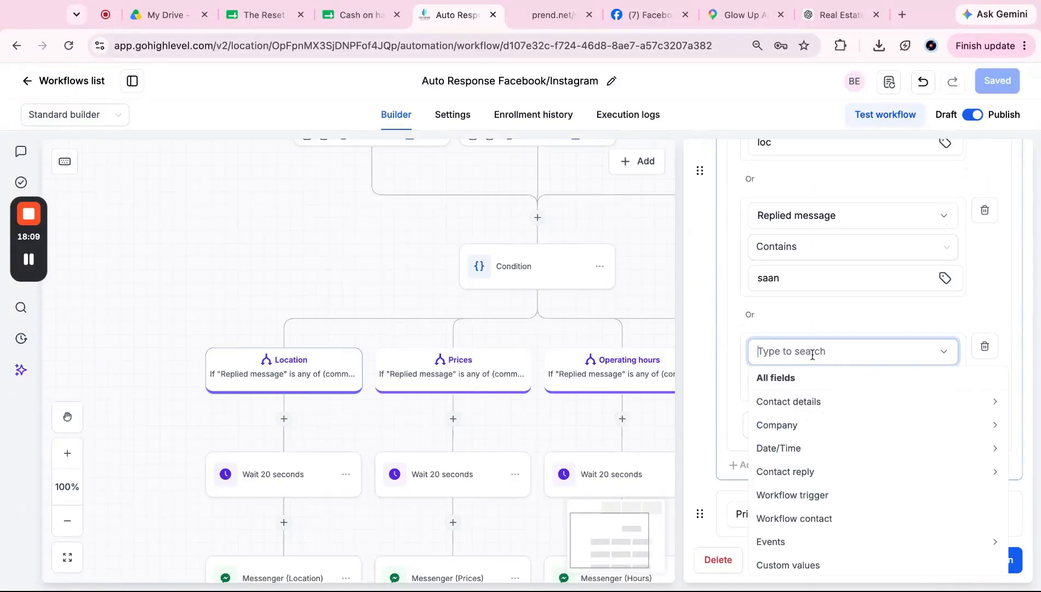
type("repli")
left_click(804, 445)
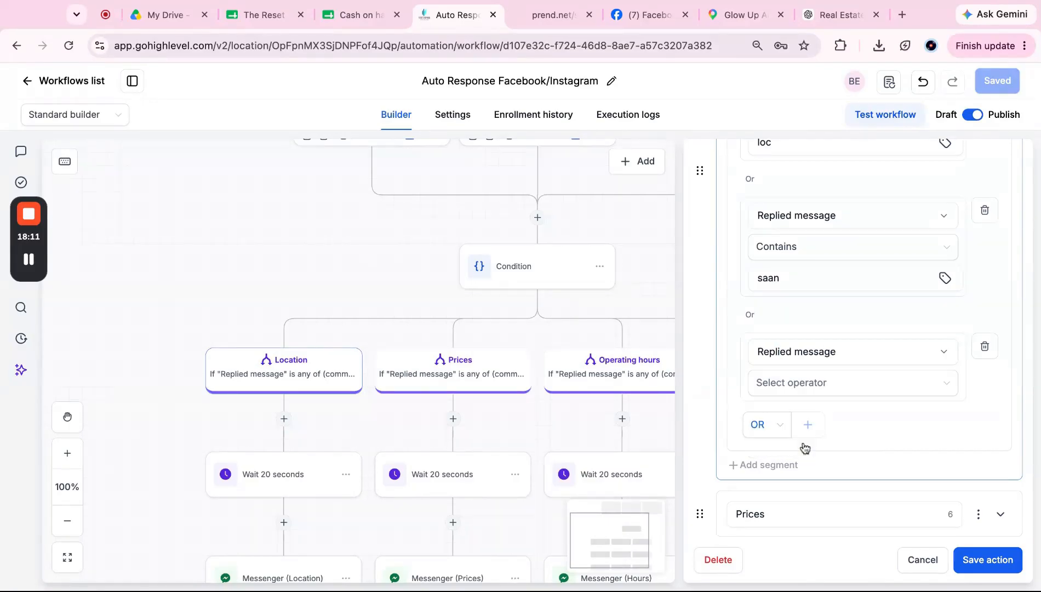
left_click(835, 380)
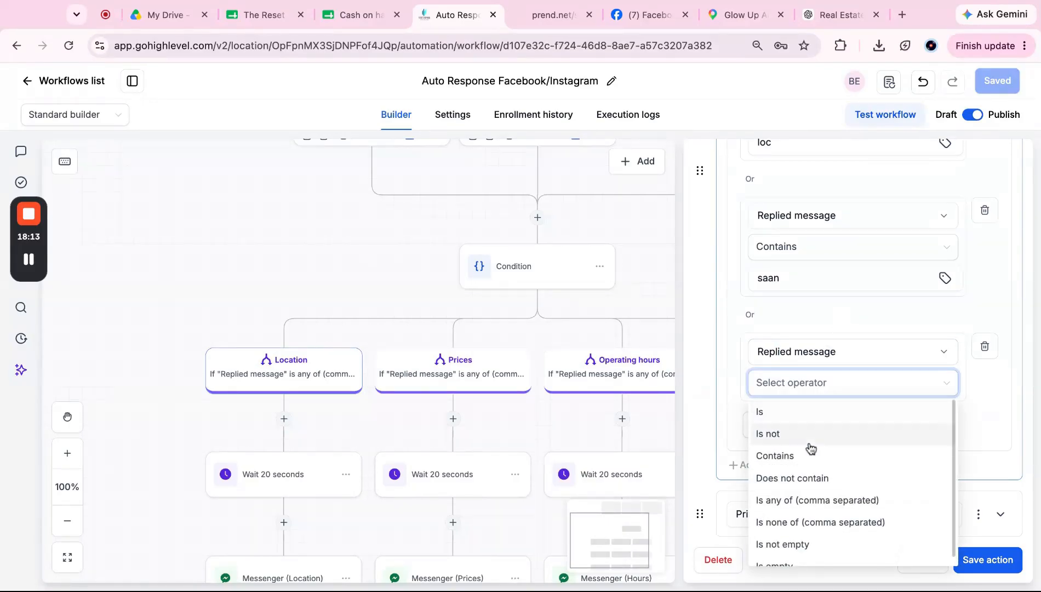
left_click(808, 456)
left_click(816, 401)
type("san")
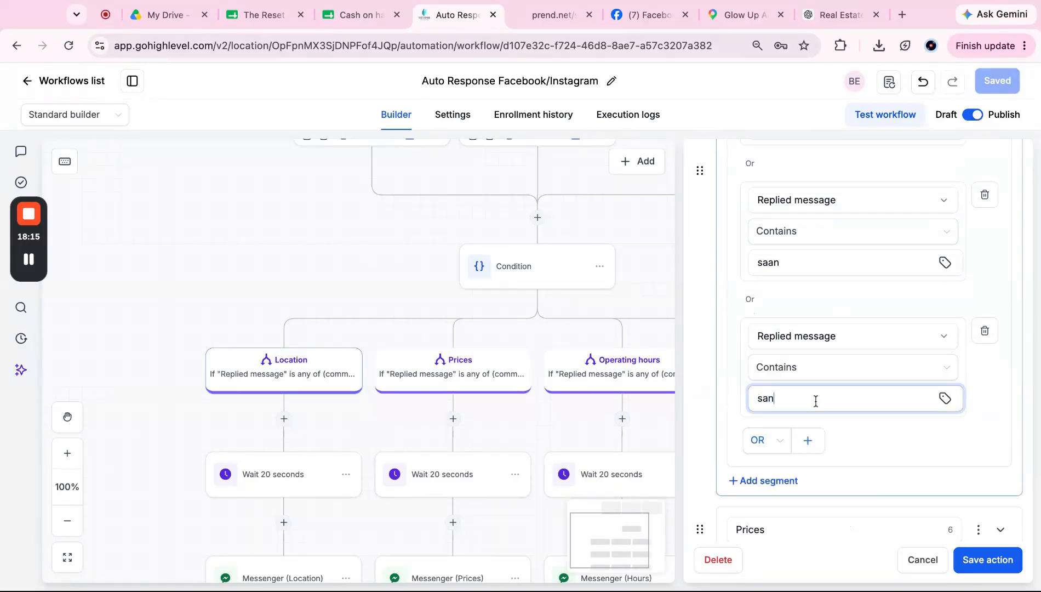
scroll(880, 455, "up", 5)
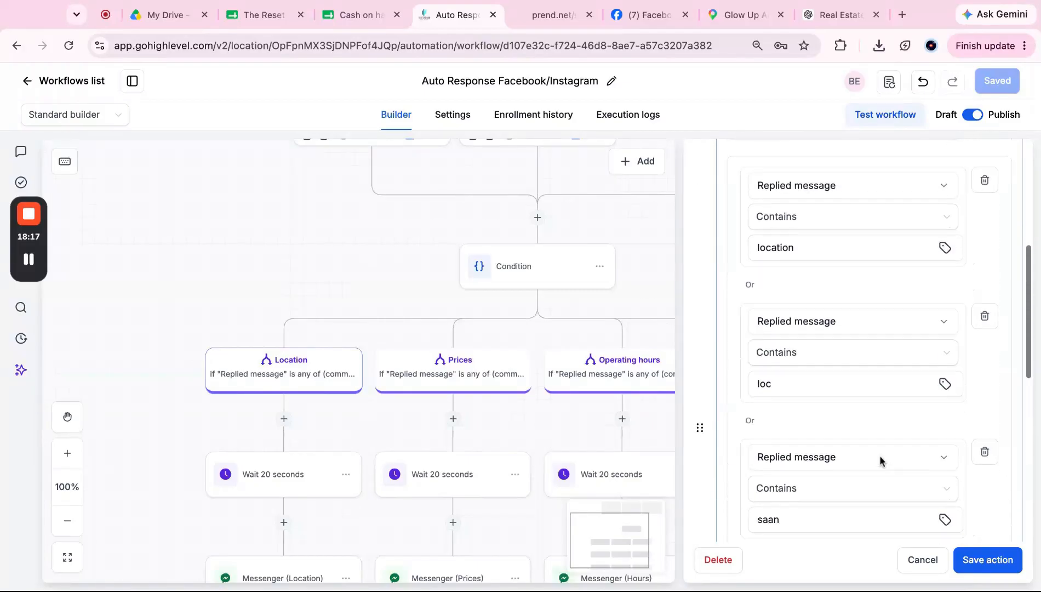
scroll(880, 455, "down", 7)
Step: Add a final OR condition: Replied message Contains 'where'
left_click(808, 330)
left_click(796, 359)
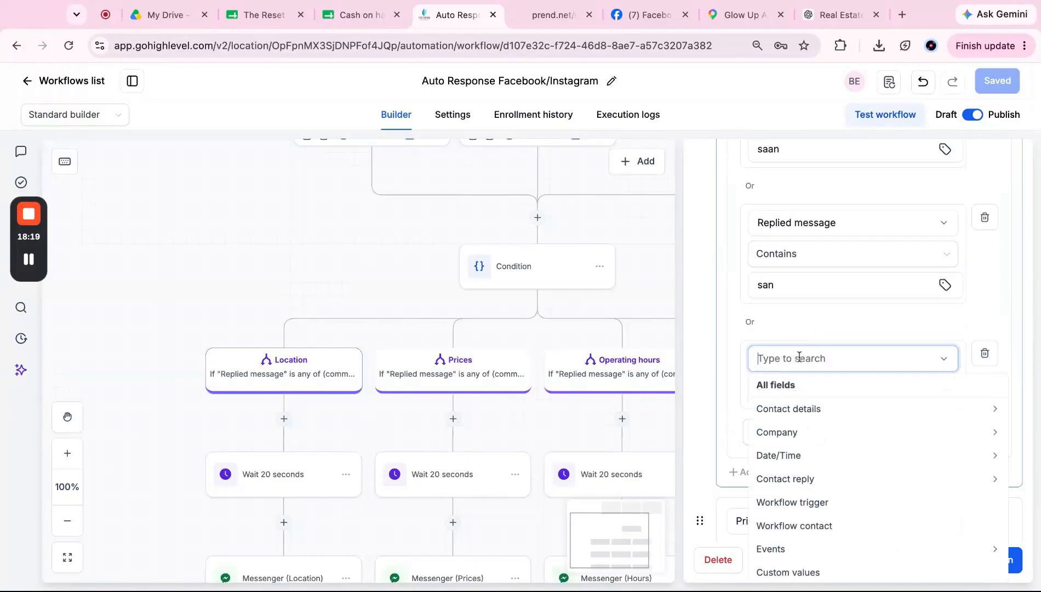
type("replie")
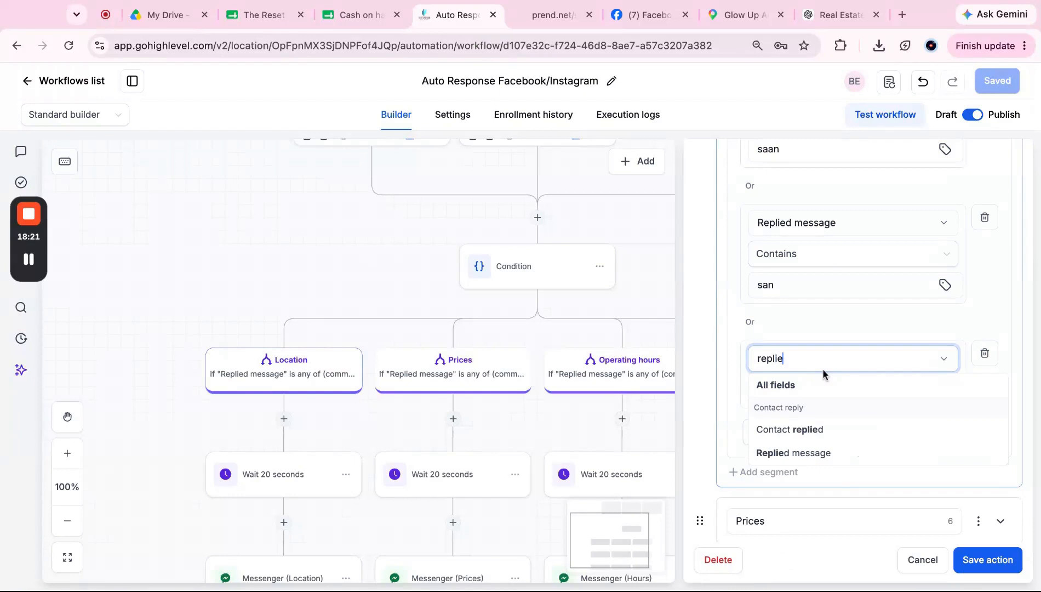
left_click(815, 452)
left_click(829, 393)
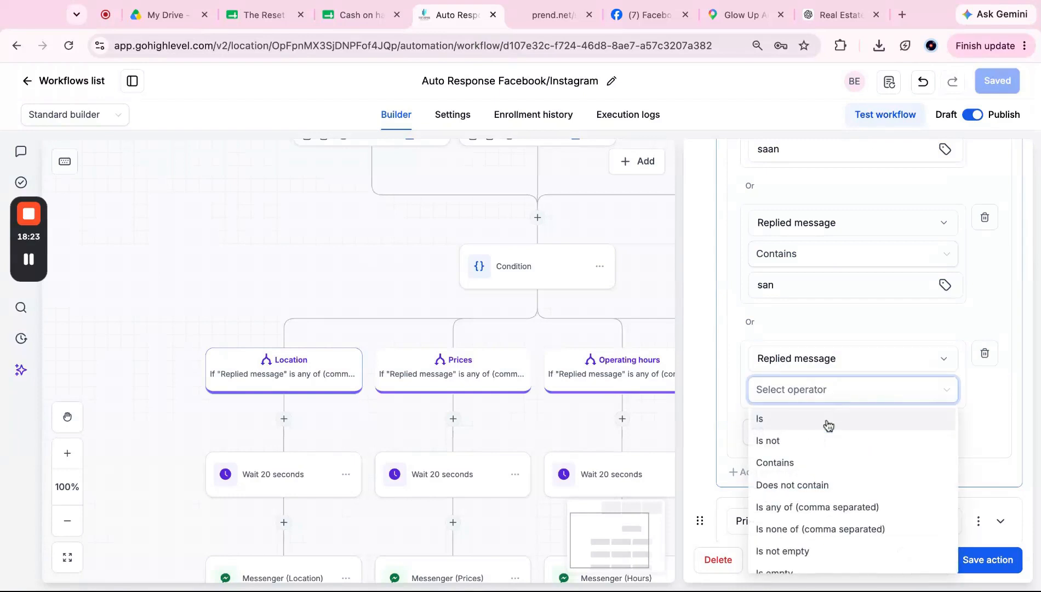
left_click(819, 461)
left_click(843, 419)
type("where")
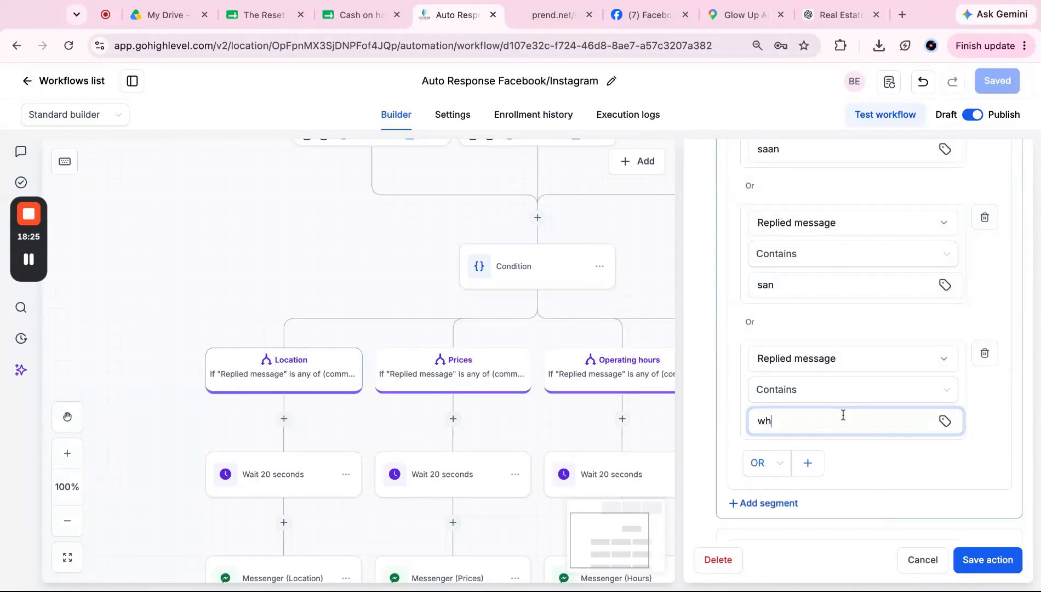
left_click(866, 456)
scroll(867, 457, "down", 3)
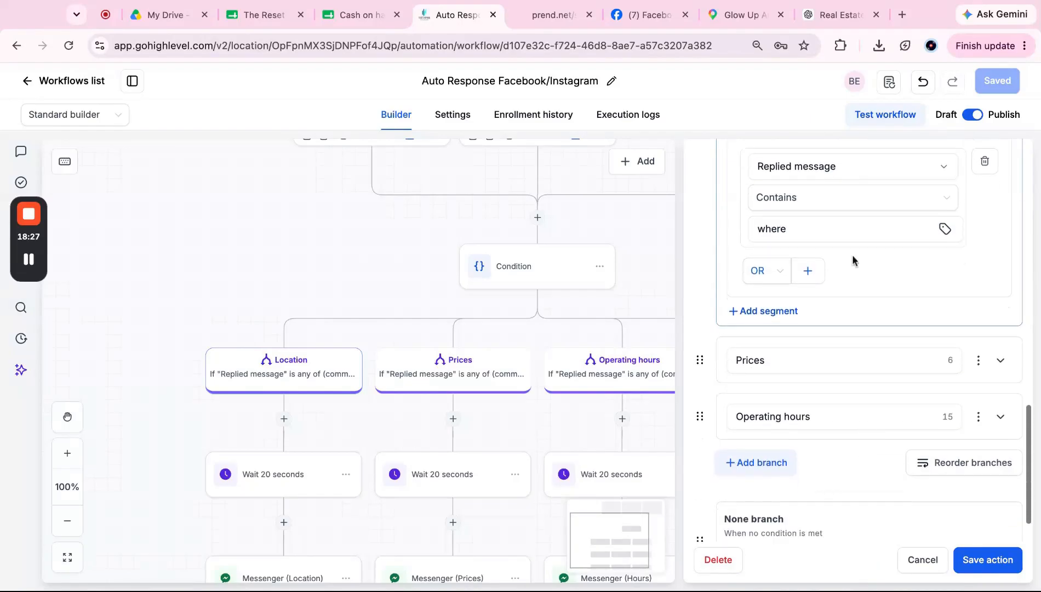
scroll(813, 254, "up", 5)
scroll(813, 255, "down", 6)
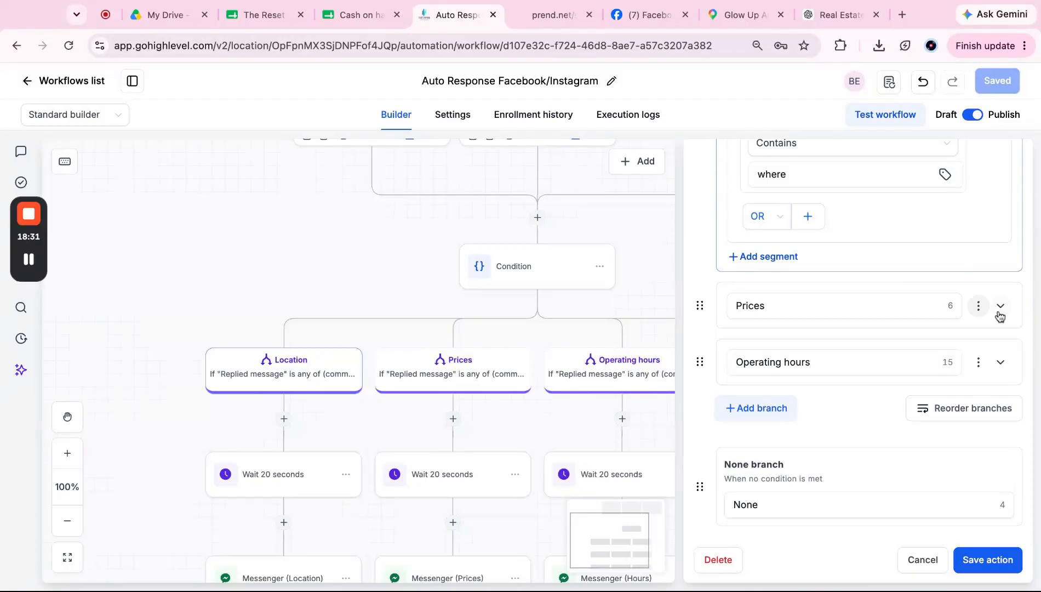
left_click(1000, 305)
Step: Switch the existing Prices condition to Contains, keeping only the keyword magkano
scroll(811, 362, "down", 1)
left_click(825, 317)
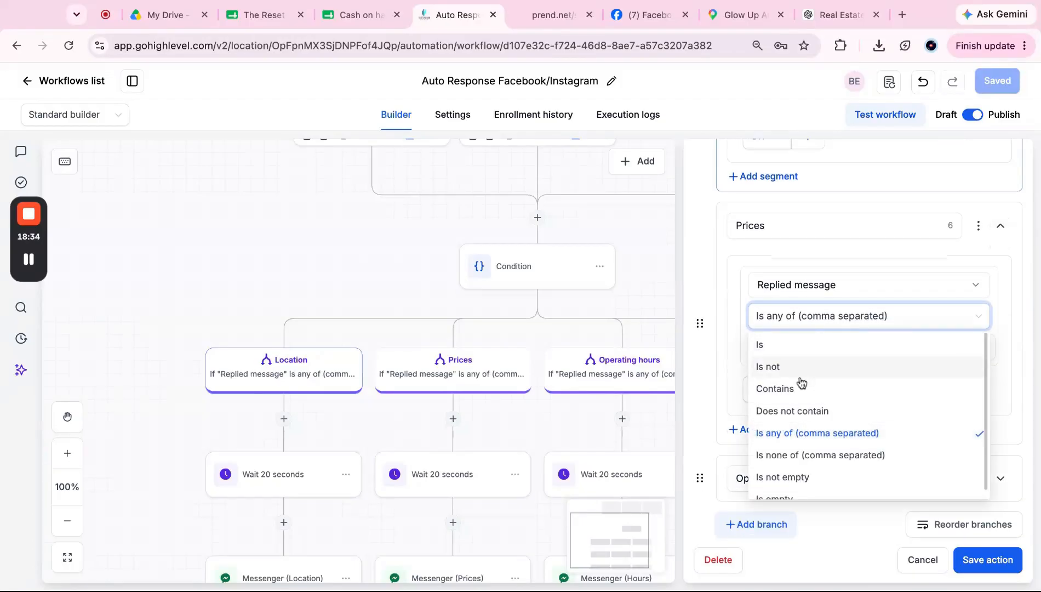
left_click(846, 267)
left_click(825, 354)
key("super+a")
left_click(860, 319)
left_click(812, 387)
left_click(807, 351)
key("super+v")
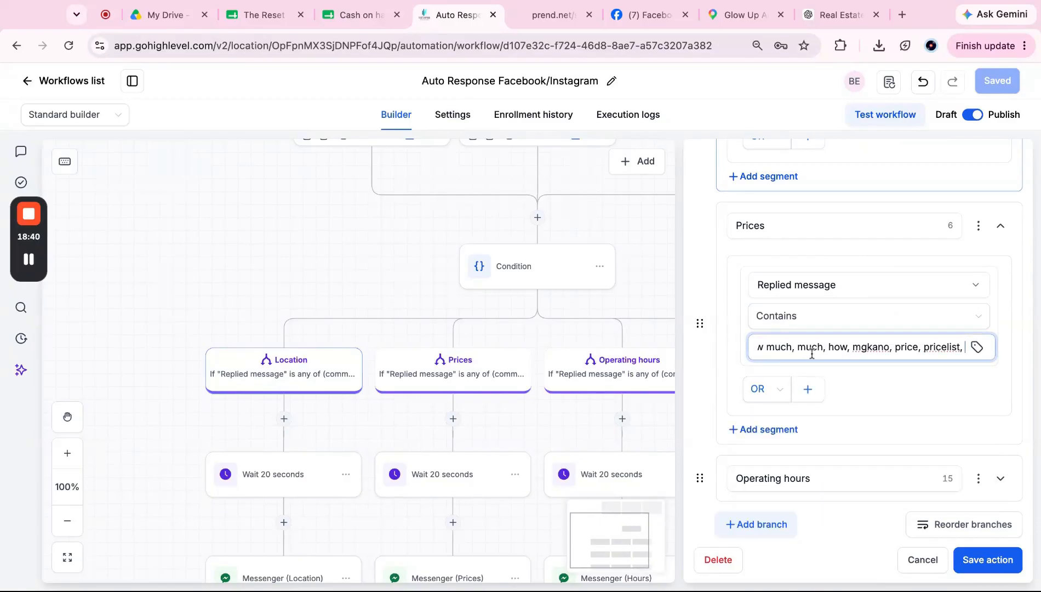
scroll(794, 347, "left", 2)
left_click_drag(801, 346, 793, 363)
key("BackSpace")
Step: Add an OR condition: Replied message Contains 'how much'
left_click(807, 390)
left_click(794, 422)
type("repp")
key("BackSpace")
type("l")
left_click(800, 395)
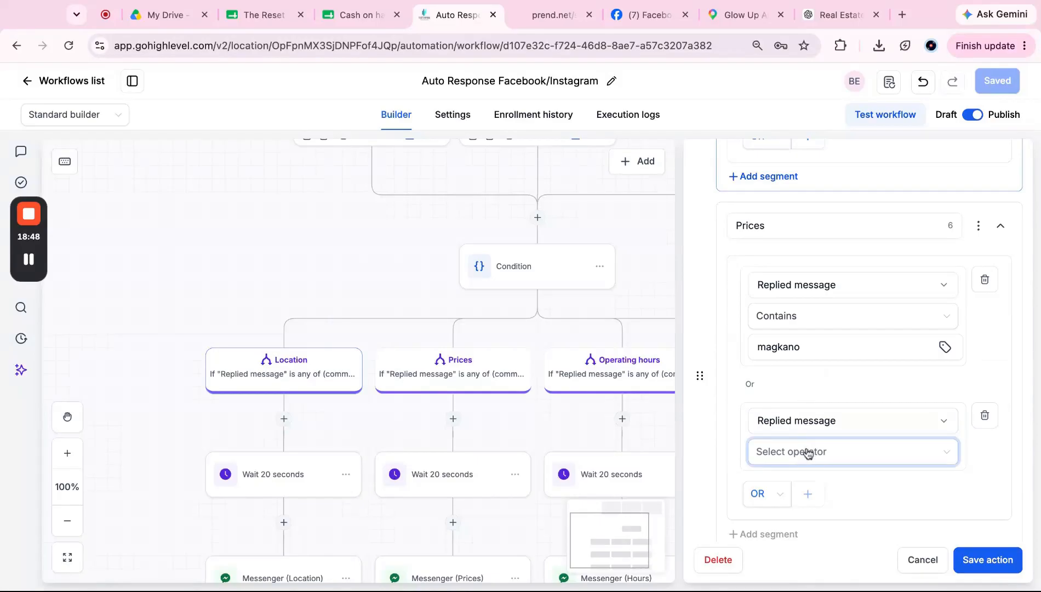
left_click(806, 451)
left_click(821, 327)
scroll(816, 432, "down", 2)
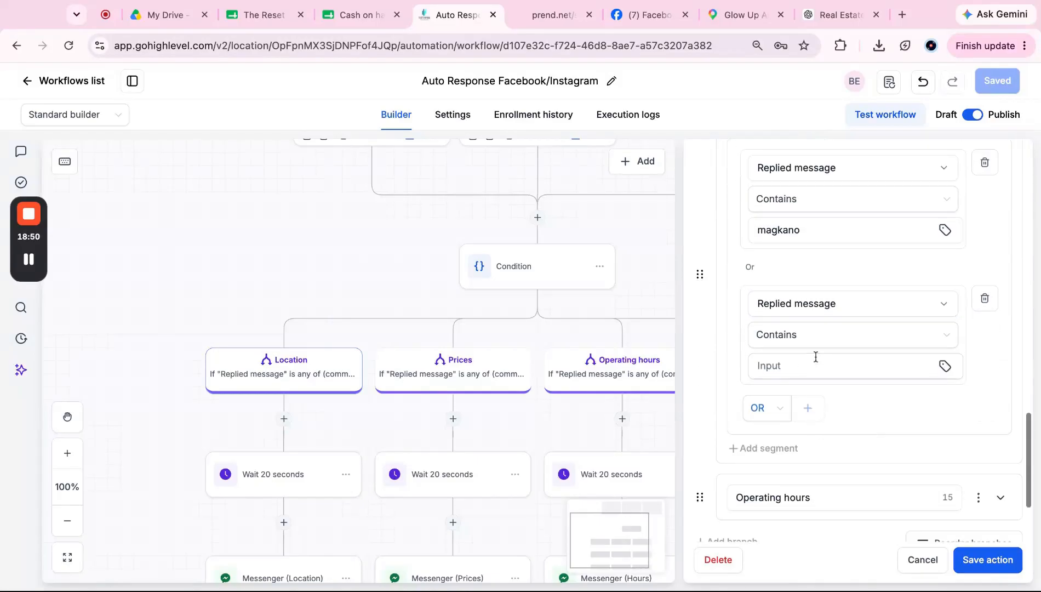
left_click(816, 361)
key("ctrl+v")
left_click_drag(788, 363, 775, 364)
scroll(778, 364, "left", 2)
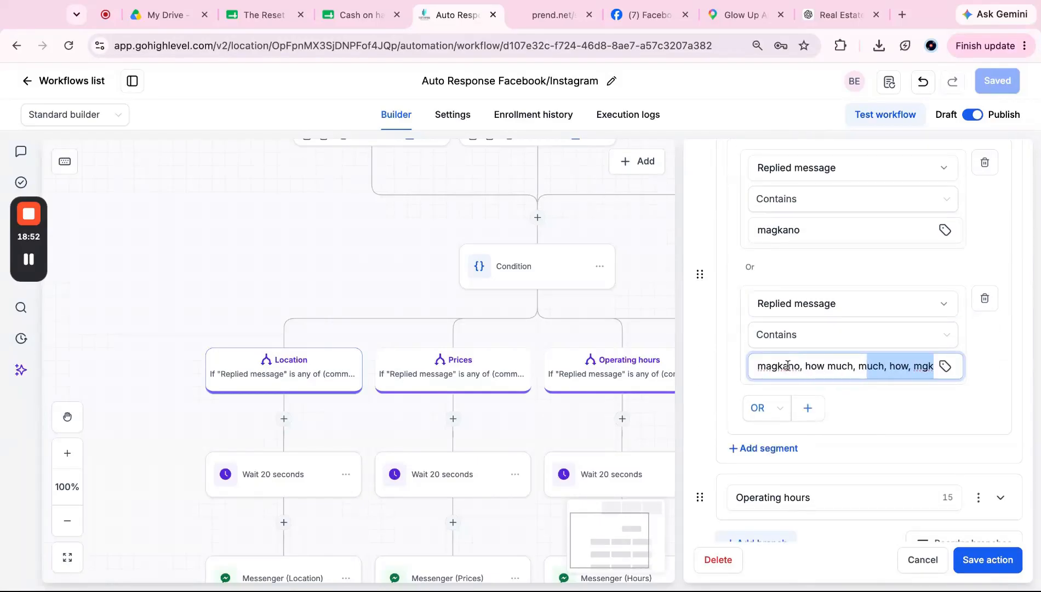
key("BackSpace")
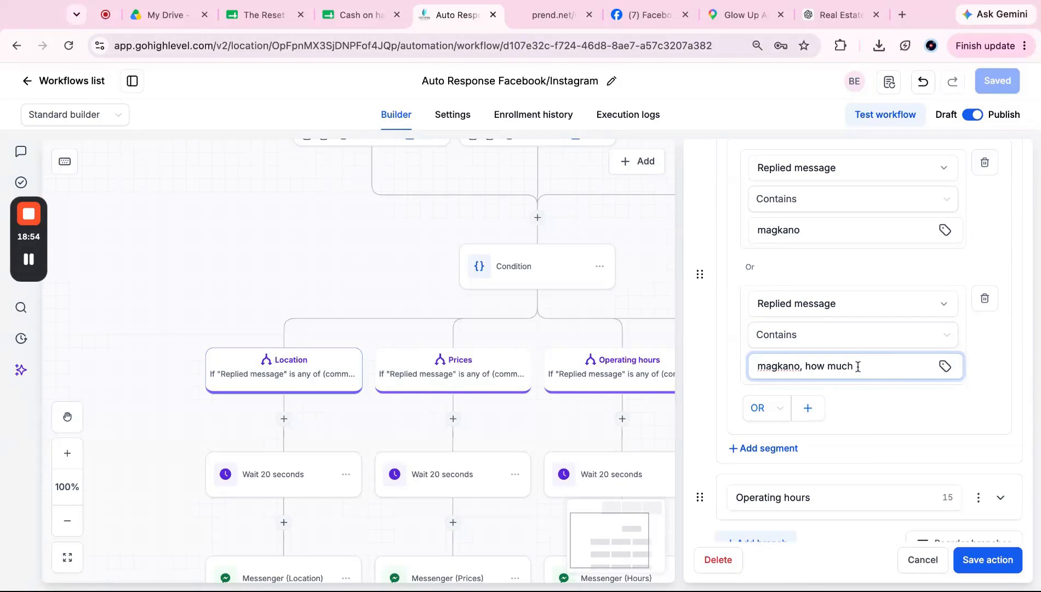
left_click_drag(806, 368, 756, 368)
key("BackSpace")
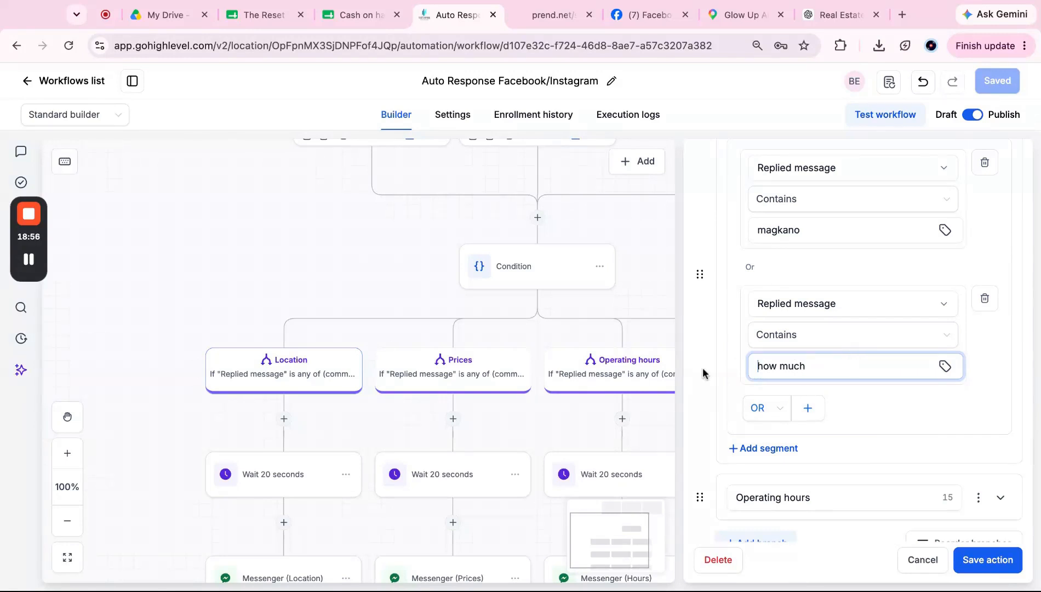
scroll(875, 393, "down", 1)
scroll(874, 393, "down", 1)
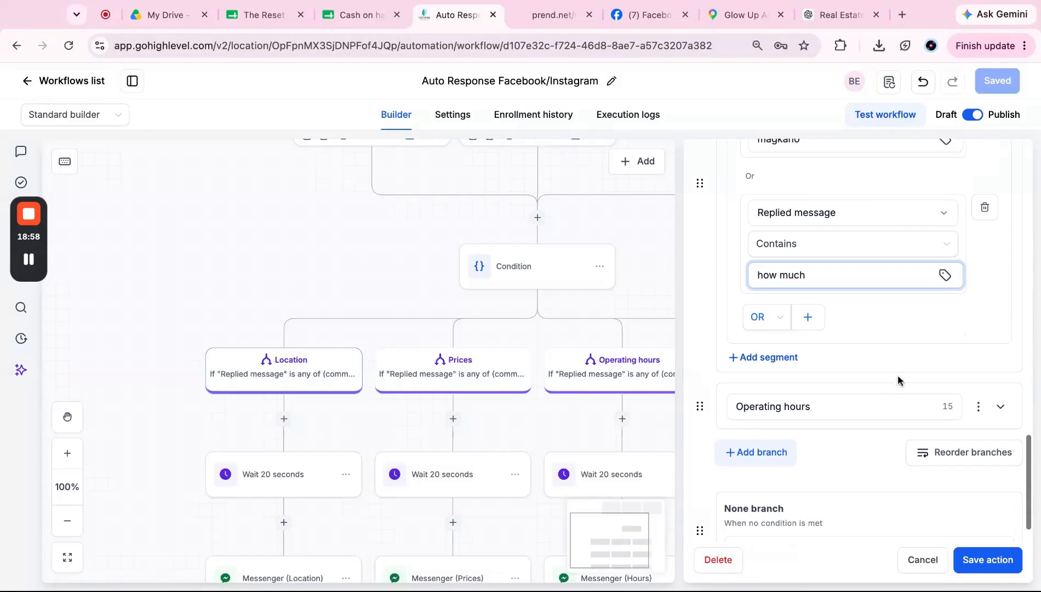
Step: Add another OR condition: Replied message Contains 'much'
left_click(809, 318)
left_click(803, 295)
type("replie")
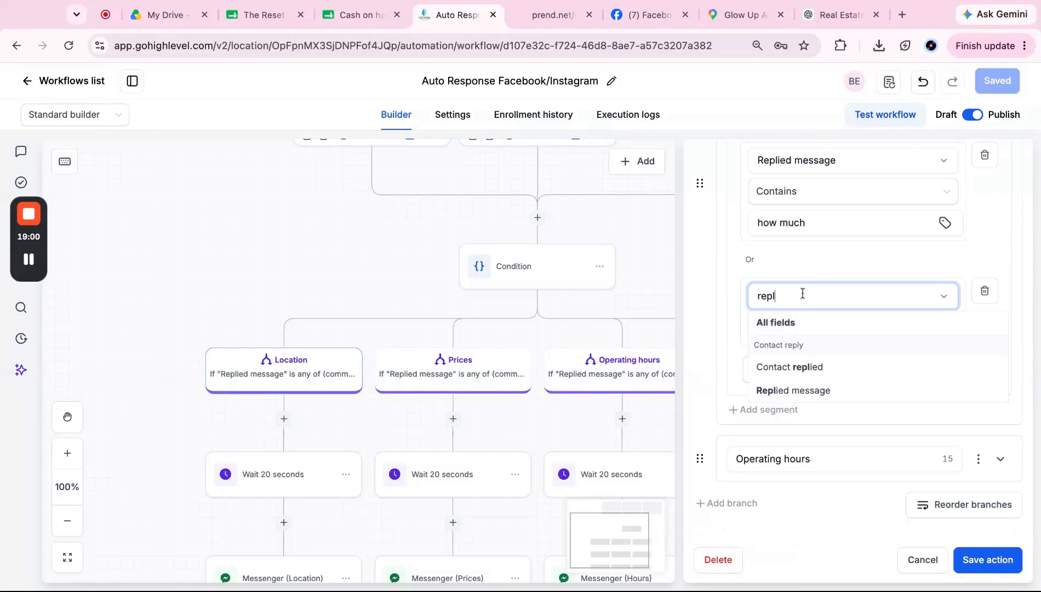
left_click(804, 367)
left_click(814, 339)
left_click(820, 296)
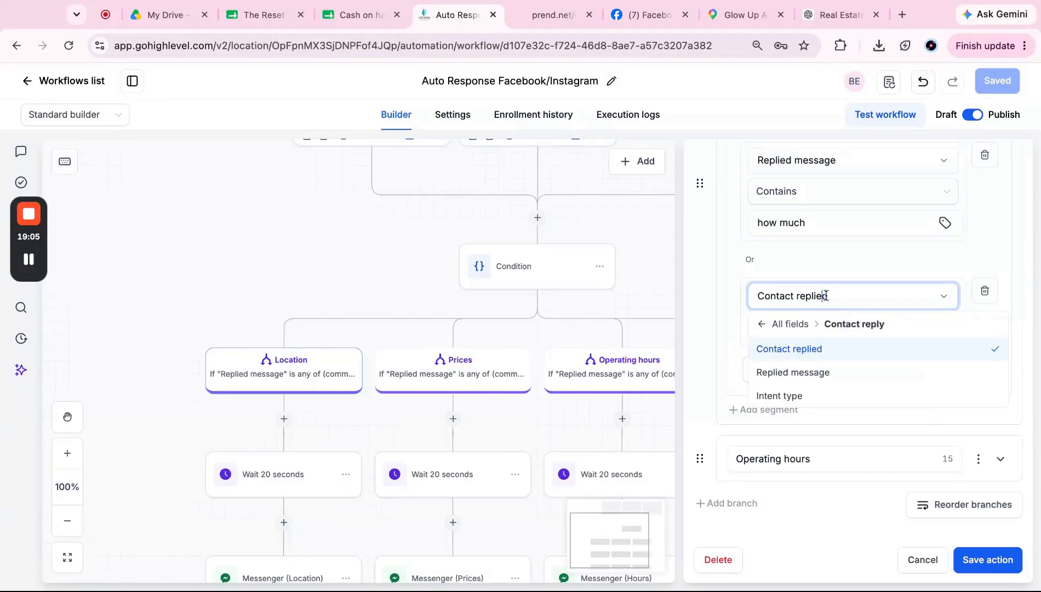
left_click(826, 374)
left_click(839, 328)
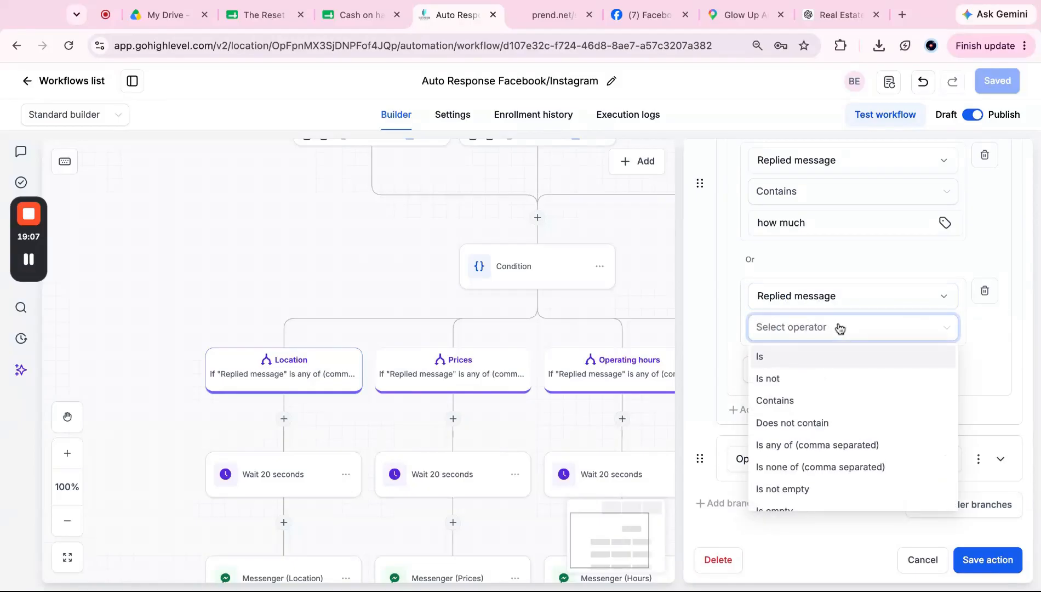
left_click(802, 401)
left_click(823, 342)
key("super+v")
scroll(801, 343, "left", 5)
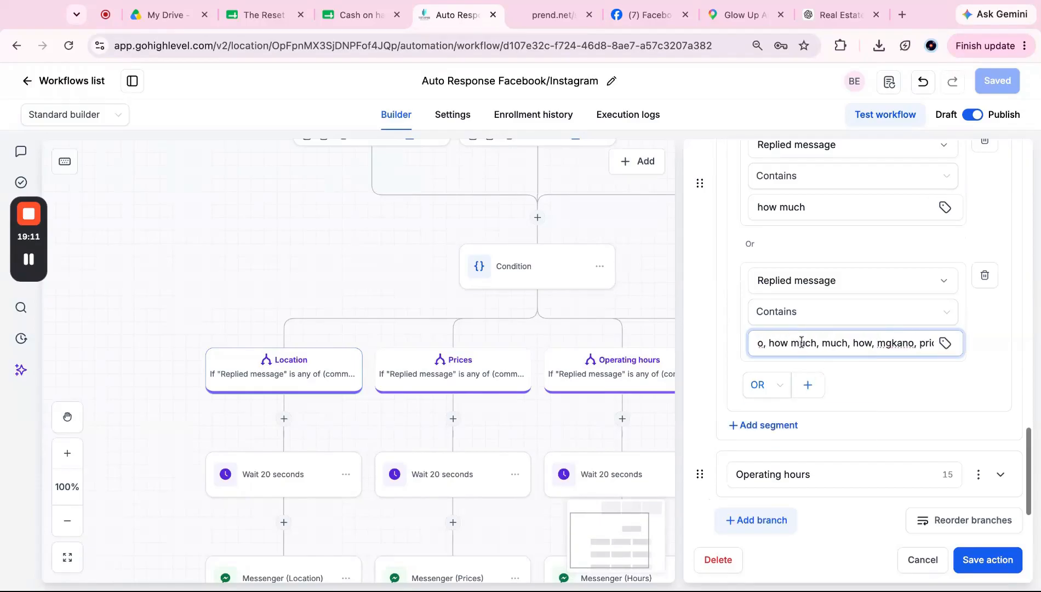
double_click(843, 345)
key("shift+super+Left")
key("BackSpace")
key("Right")
key("BackSpace")
key("BackSpace")
double_click(796, 343)
key("shift+super+Right")
key("BackSpace")
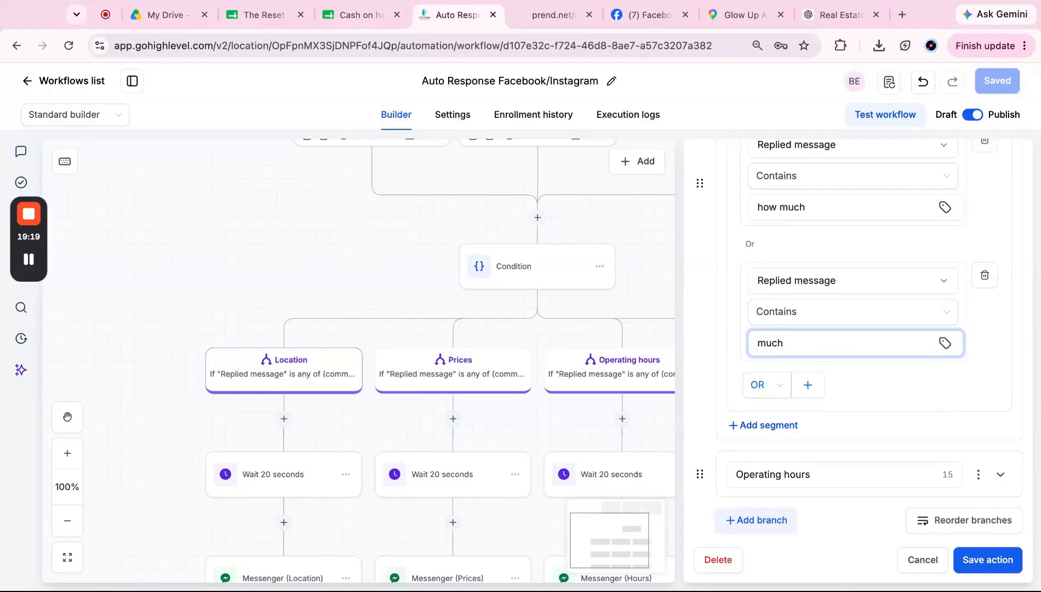
Step: Add an OR condition: Replied message Contains 'mgkano'
left_click(809, 385)
left_click(815, 359)
type("replie")
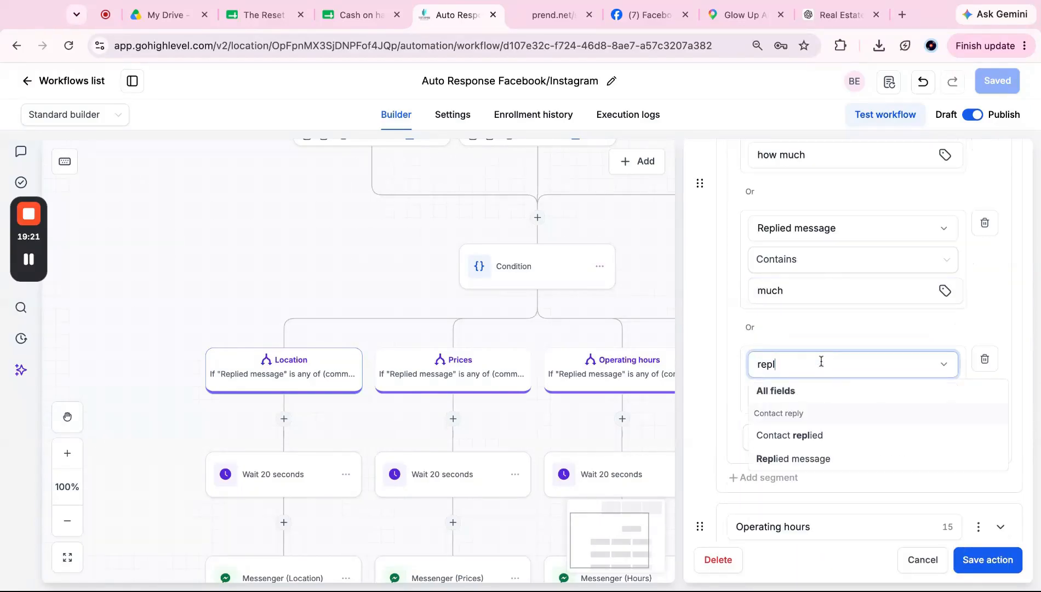
left_click(815, 462)
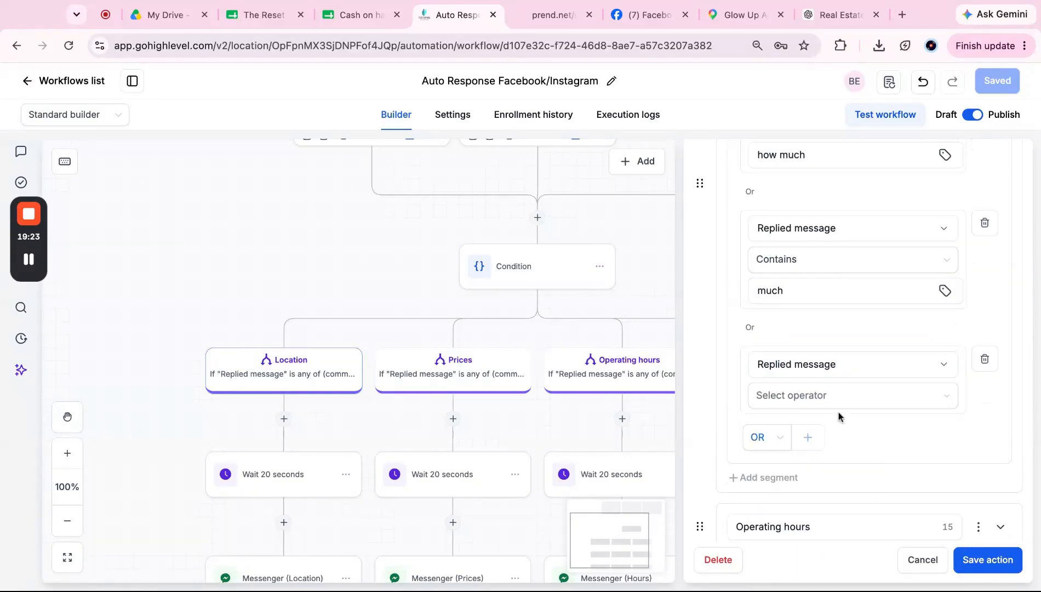
left_click(839, 399)
left_click(833, 465)
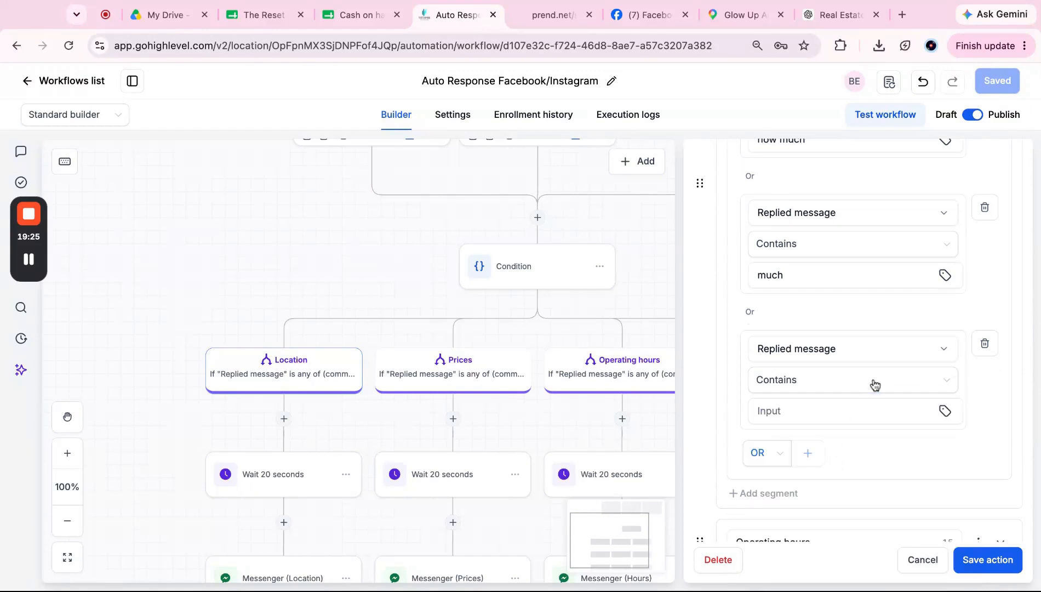
scroll(866, 384, "down", 1)
left_click(833, 369)
key("ctrl+v")
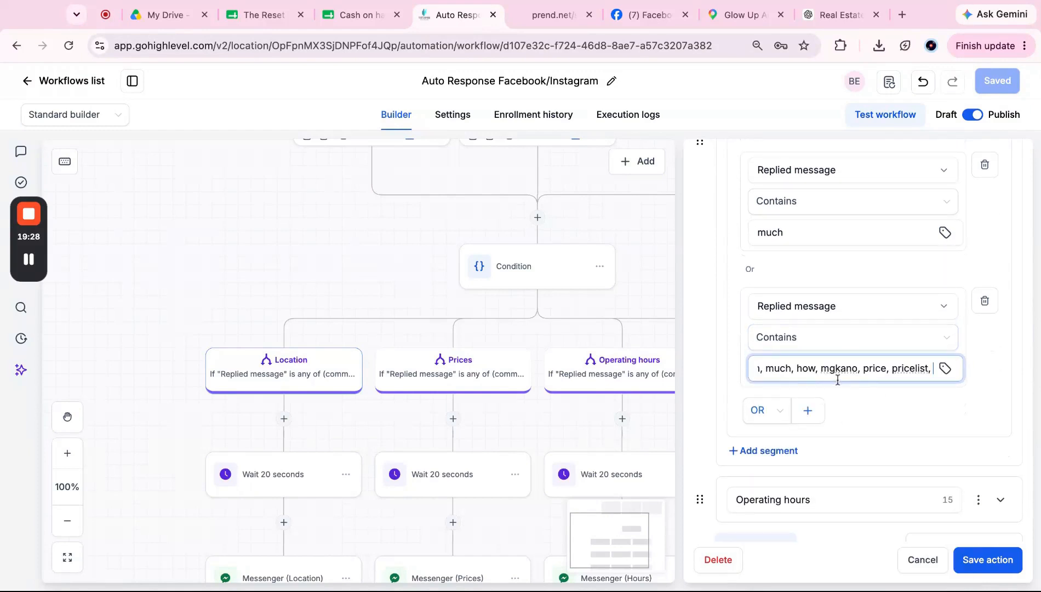
left_click(820, 368)
key("shift+End")
key("BackSpace")
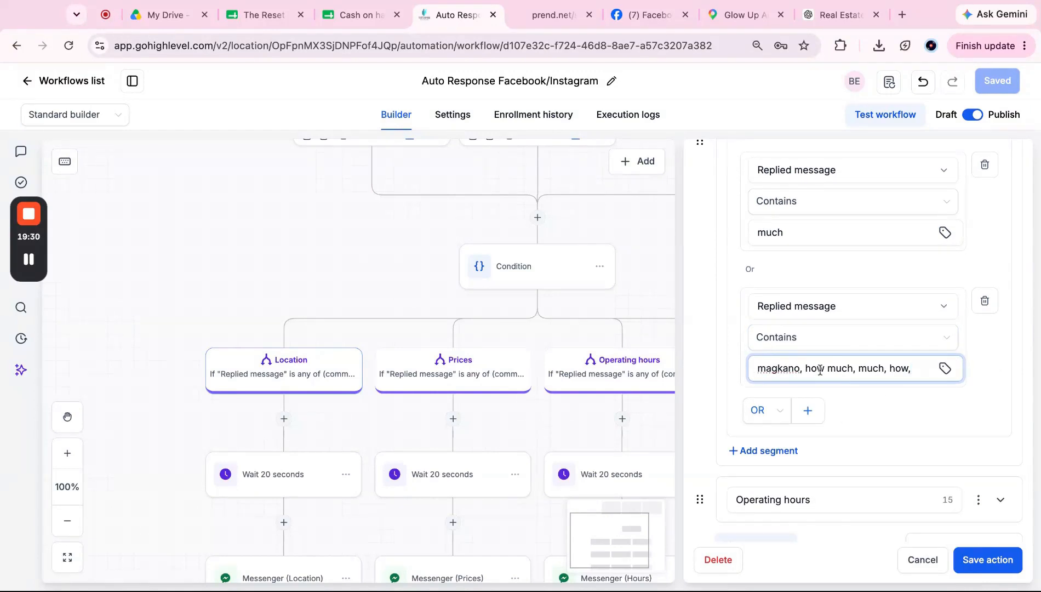
key("BackSpace")
key("BackSpace")
key("ctrl+a")
key("BackSpace")
type("magkano, how much, much, how, mgkano, price, pricelist,")
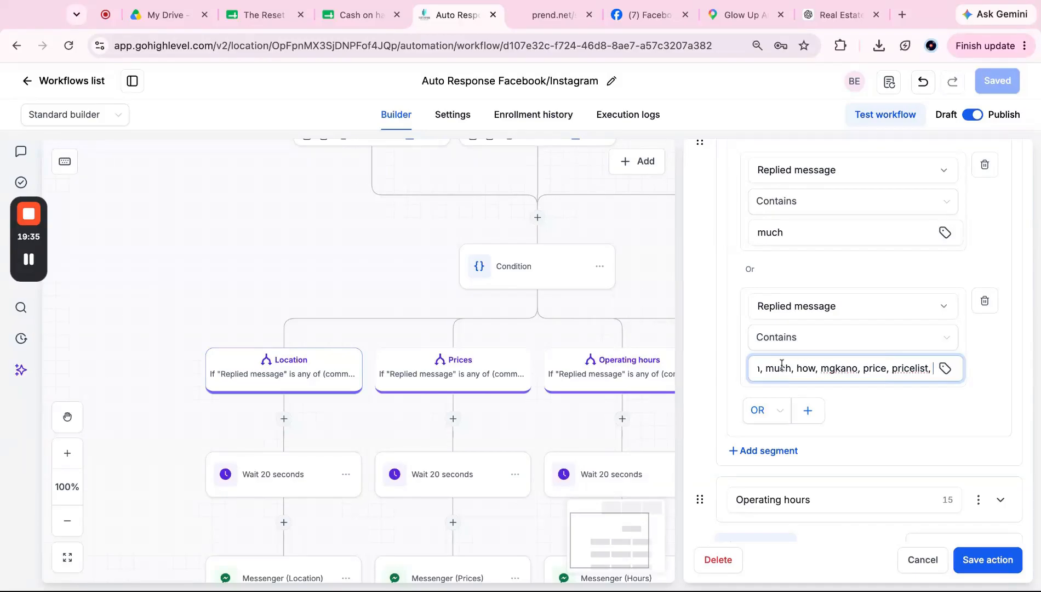
left_click(863, 368)
key("shift+End")
key("BackSpace")
key("BackSpace")
key("shift+Home")
key("BackSpace")
scroll(864, 454, "down", 1)
scroll(864, 454, "down", 1)
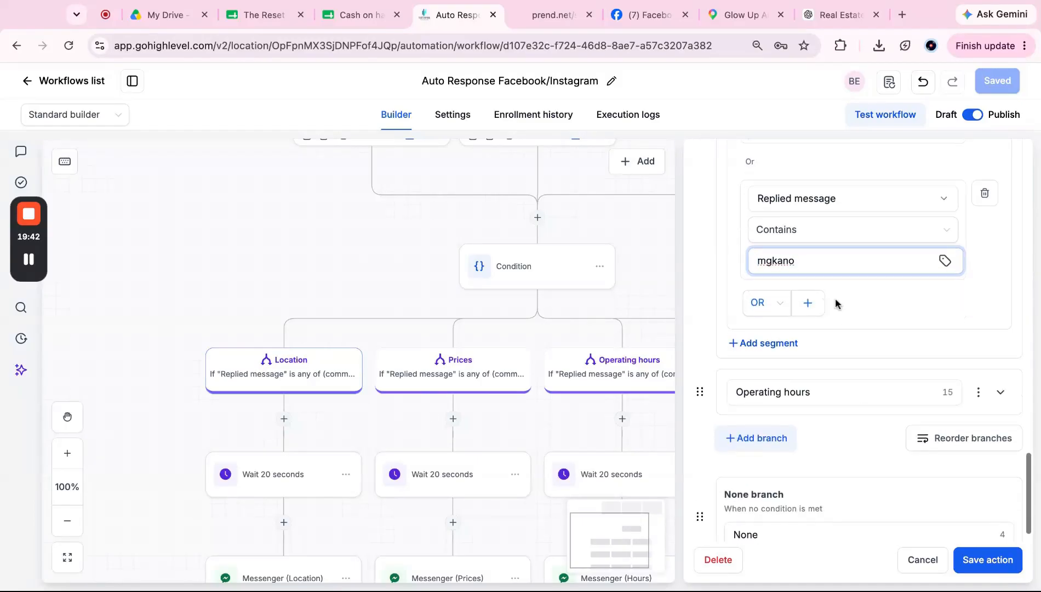
Step: Add an OR condition: Replied message Contains 'price'
left_click(811, 311)
left_click(794, 341)
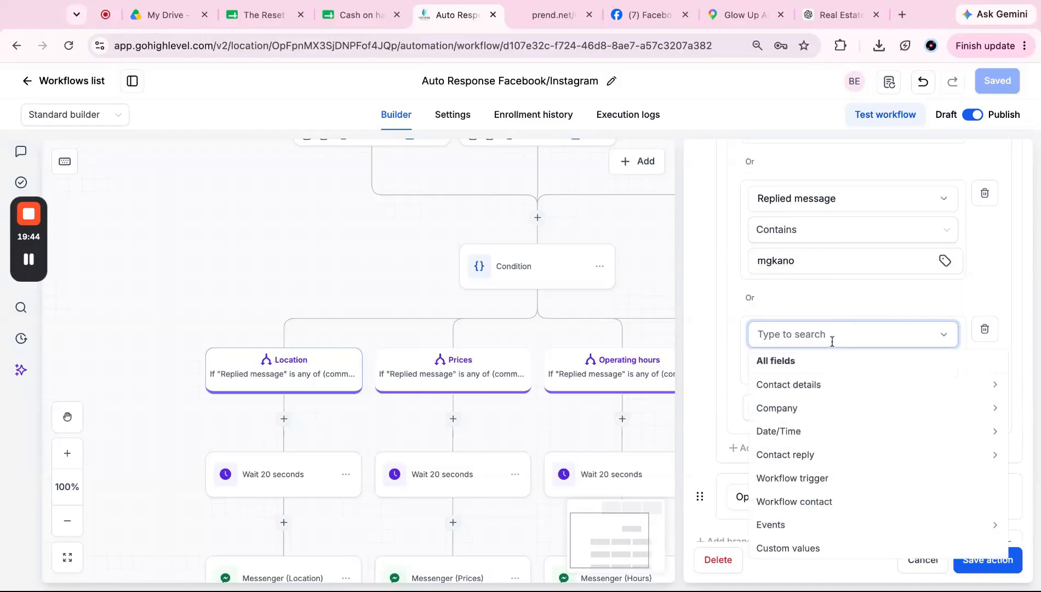
type("replied")
left_click(829, 431)
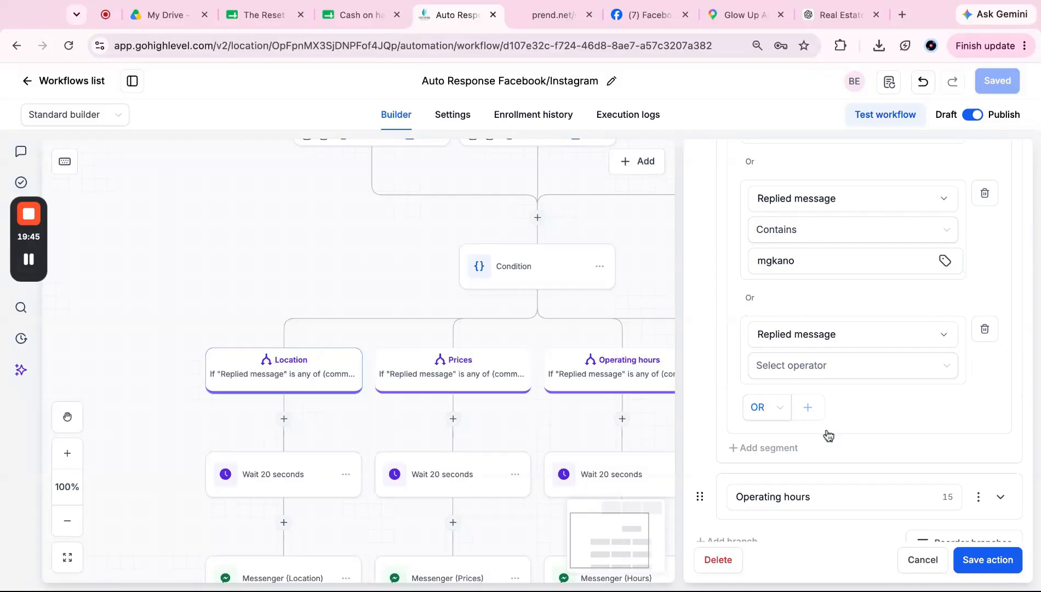
left_click(850, 364)
left_click(832, 440)
left_click(834, 391)
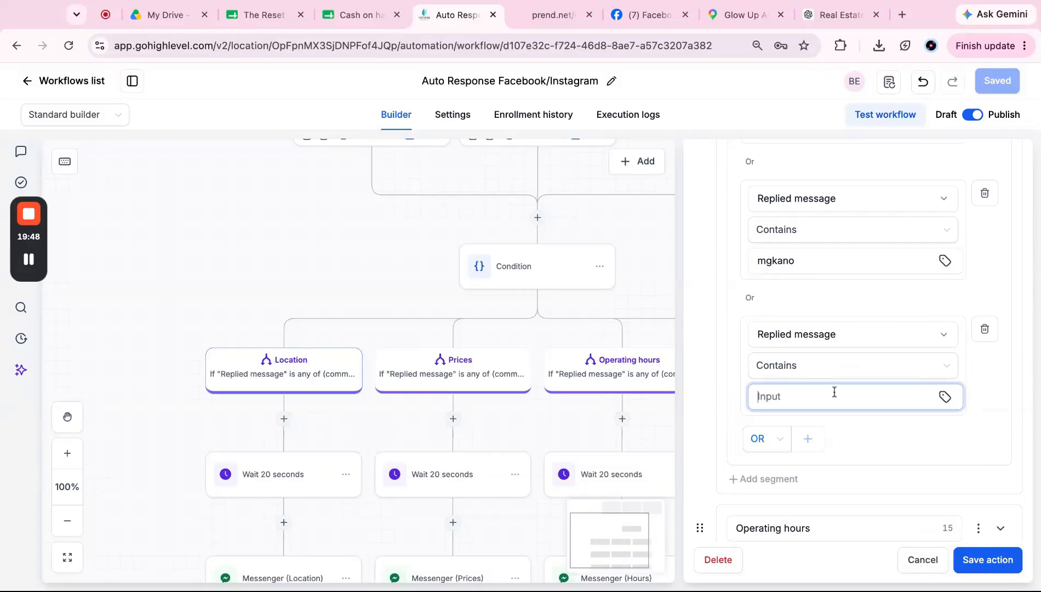
type("magkano, how much, much, how, mgkano, price, pricelist,")
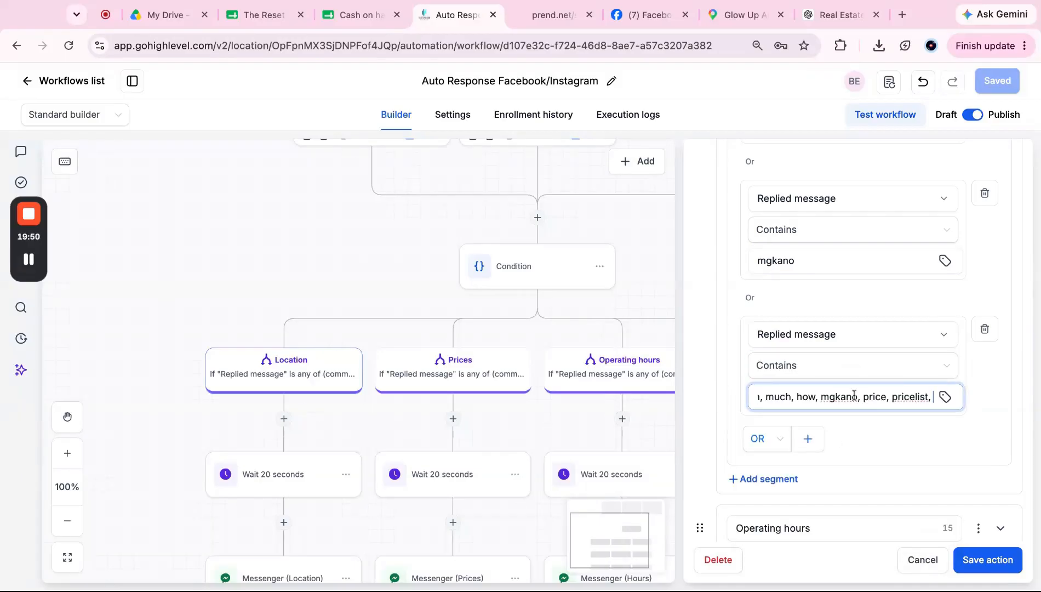
triple_click(852, 395)
key("BackSpace")
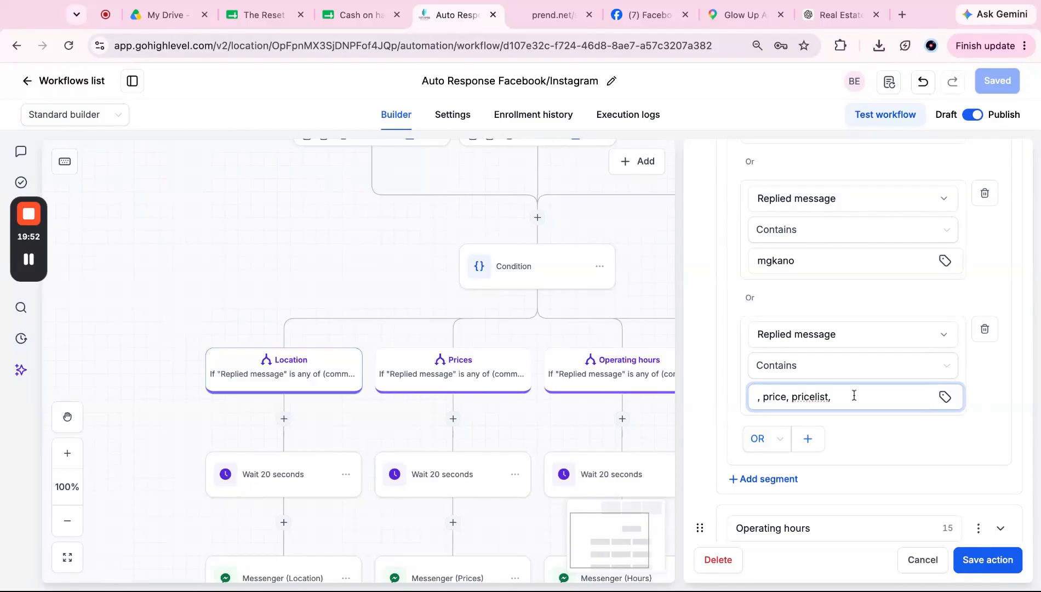
key("BackSpace")
key("BackSpace")
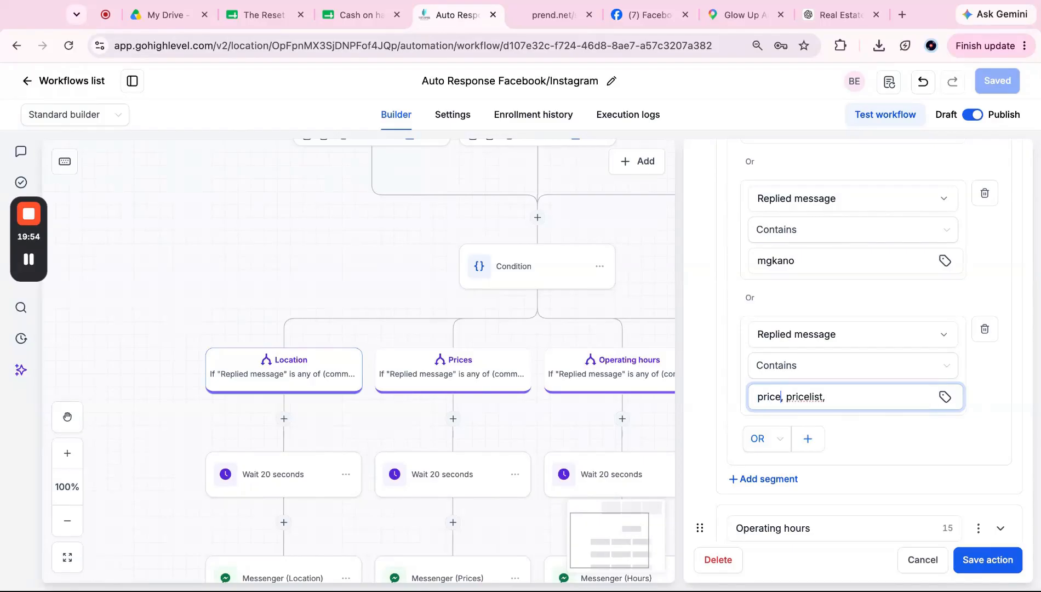
key("shift+End")
key("BackSpace")
Step: Add a final Replied message Contains condition and start typing the 'pricelist' keyword
left_click(807, 438)
left_click(803, 470)
scroll(803, 473, "down", 2)
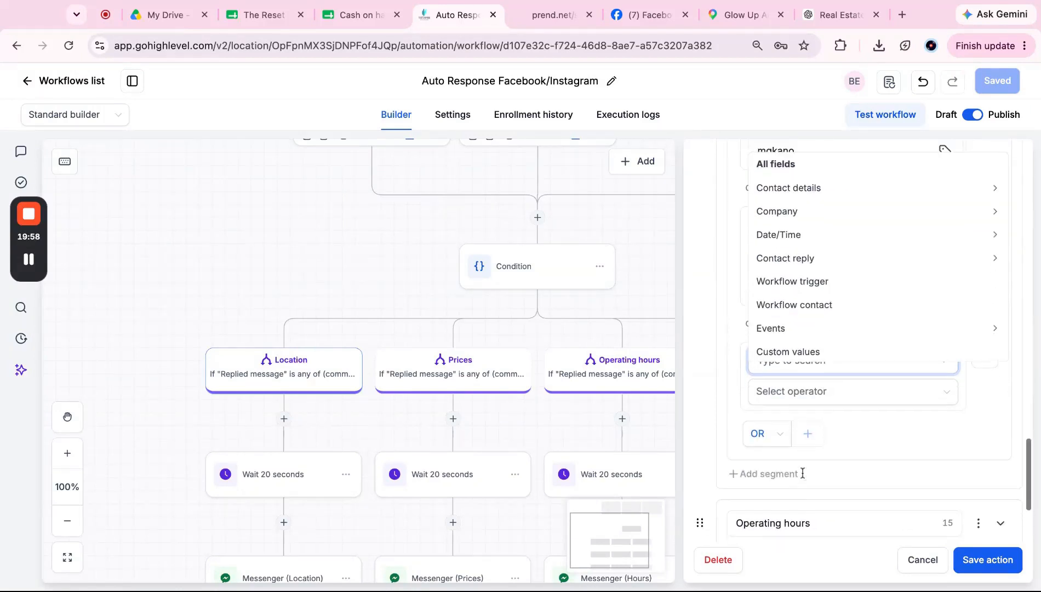
type("replied")
left_click(802, 454)
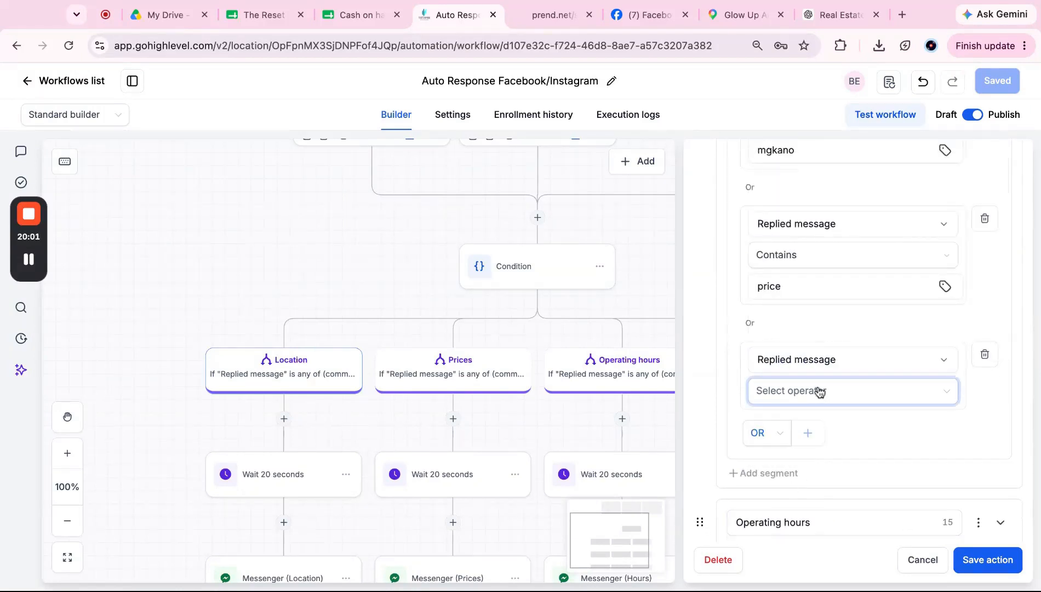
left_click(820, 391)
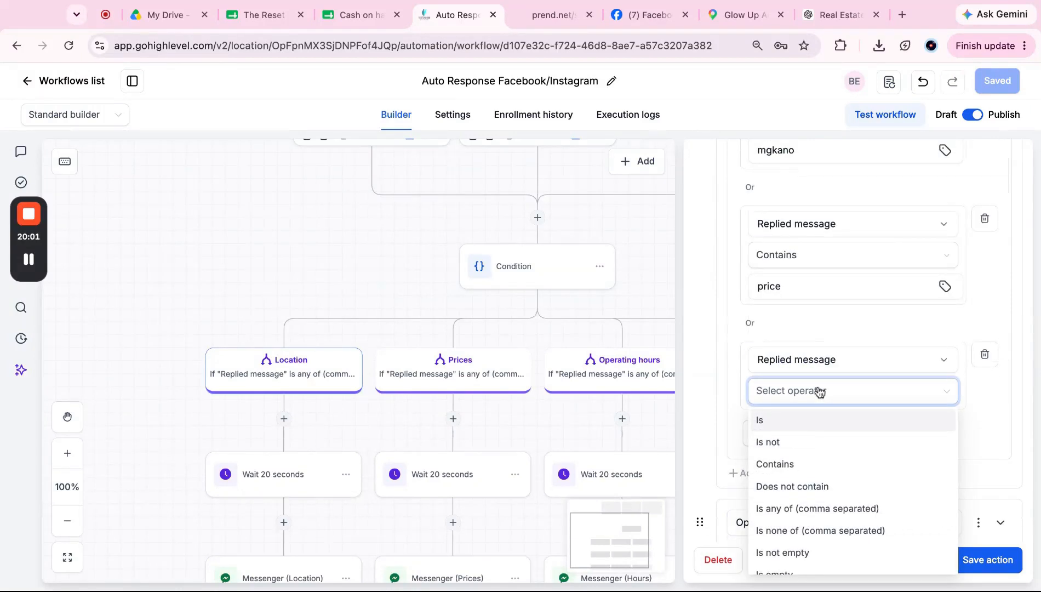
left_click(795, 465)
left_click(842, 421)
type("pricelist")
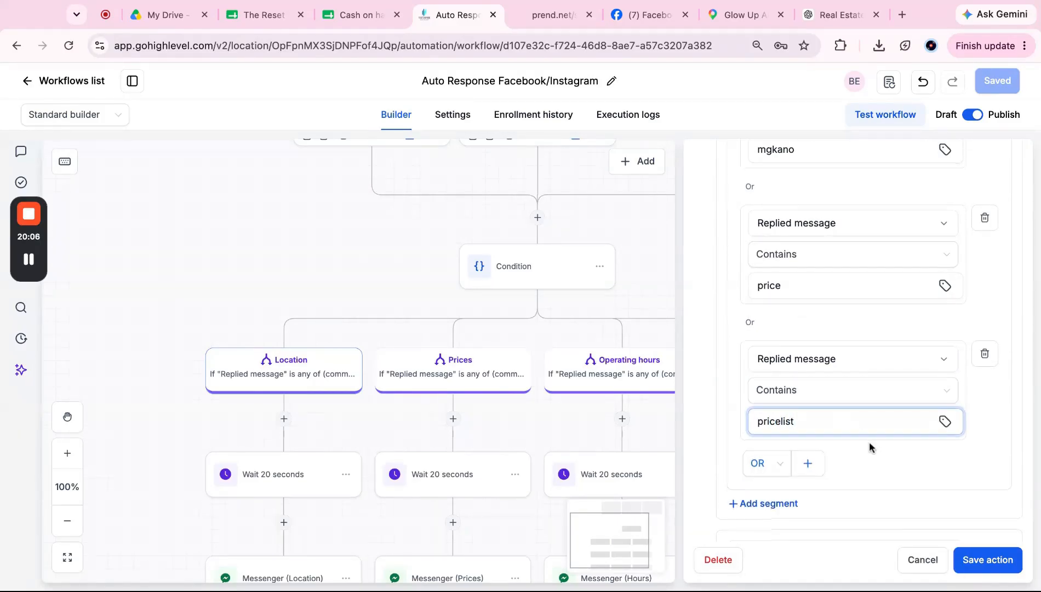
scroll(869, 445, "down", 3)
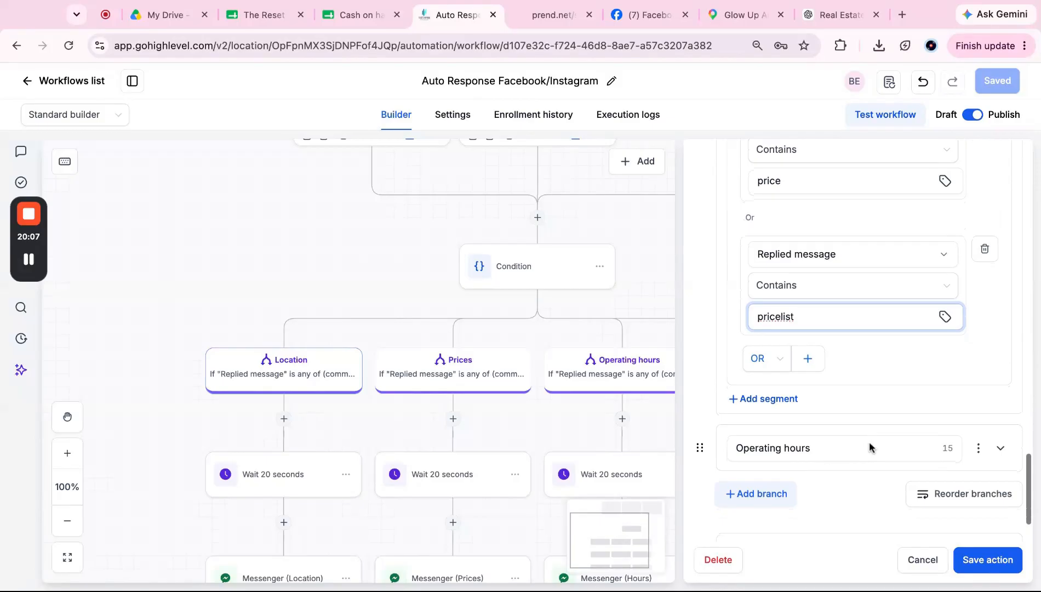
Step: Change the Operating hours condition to Contains, keeping only 'until what time'
left_click(1000, 361)
scroll(809, 374, "down", 2)
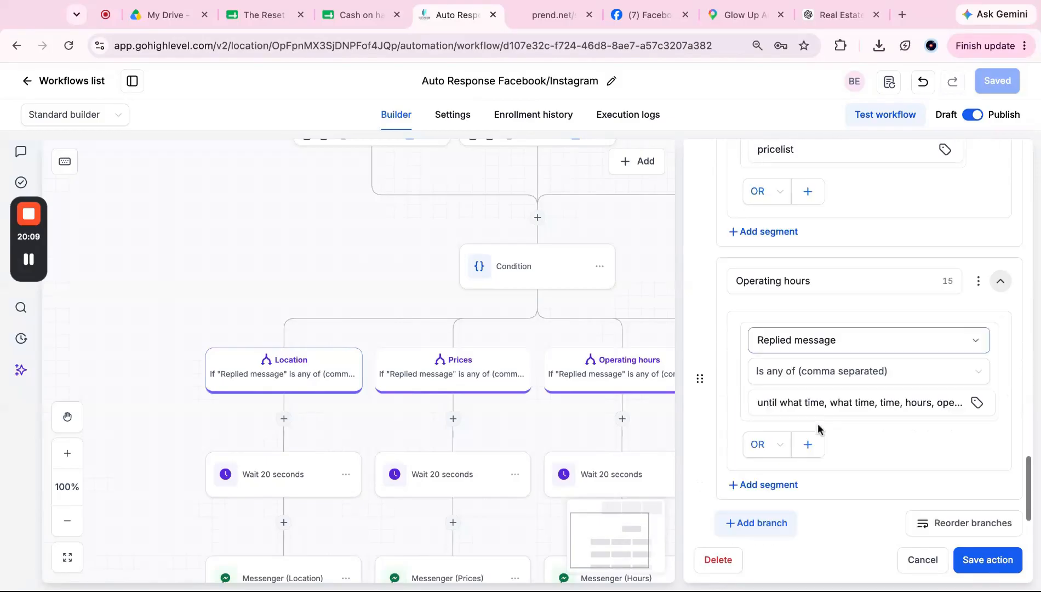
left_click(809, 374)
key("ctrl+a")
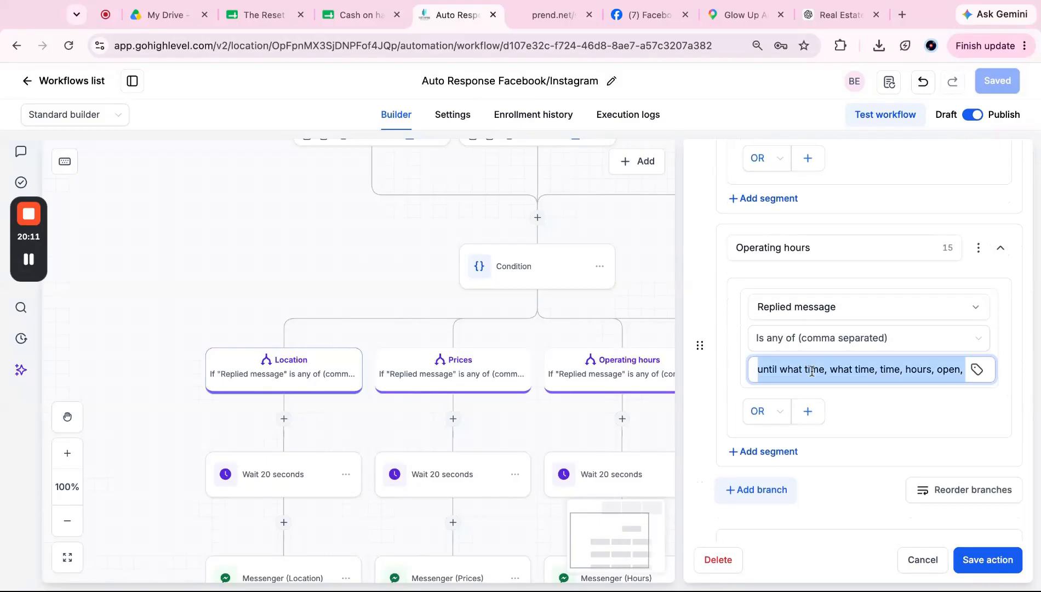
key("BackSpace")
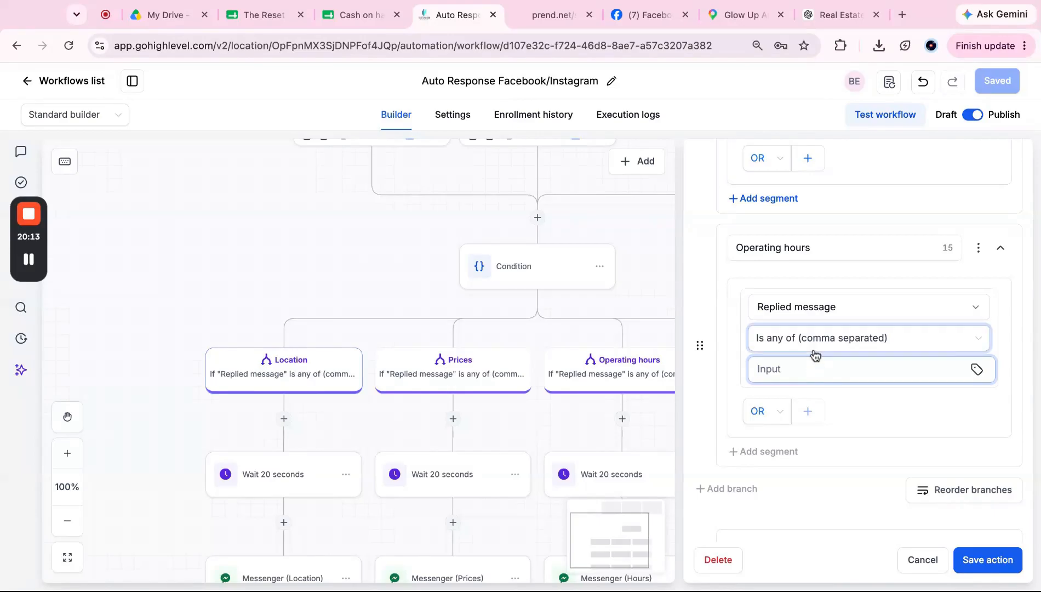
left_click(814, 345)
left_click(814, 419)
left_click(830, 371)
type("until what time, what time, time, hours, open, close")
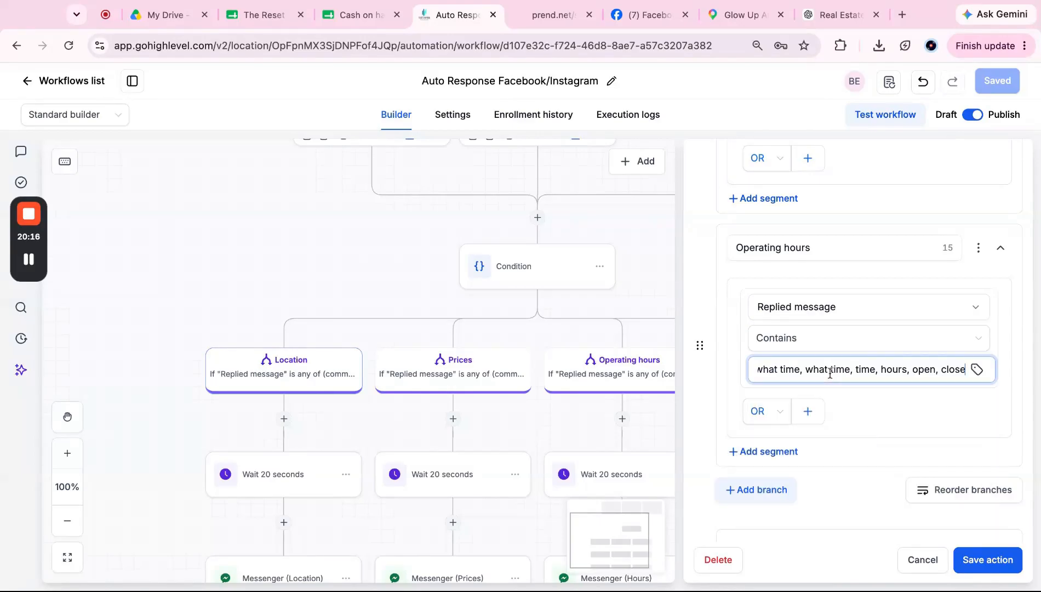
left_click(802, 369, "shift")
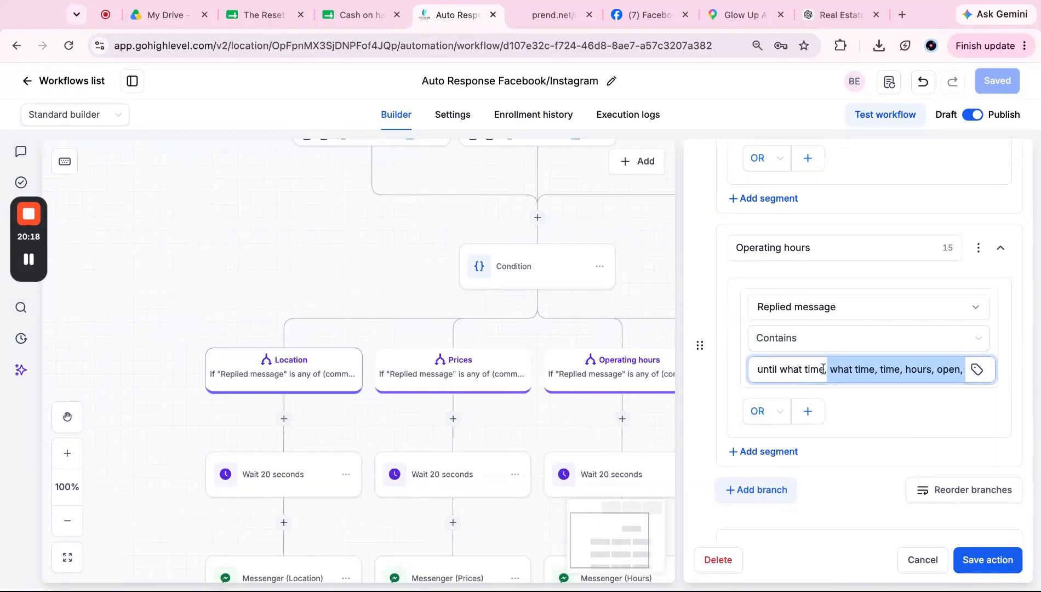
key("BackSpace")
Step: Add an OR condition: Replied message Contains 'what time'
left_click(808, 412)
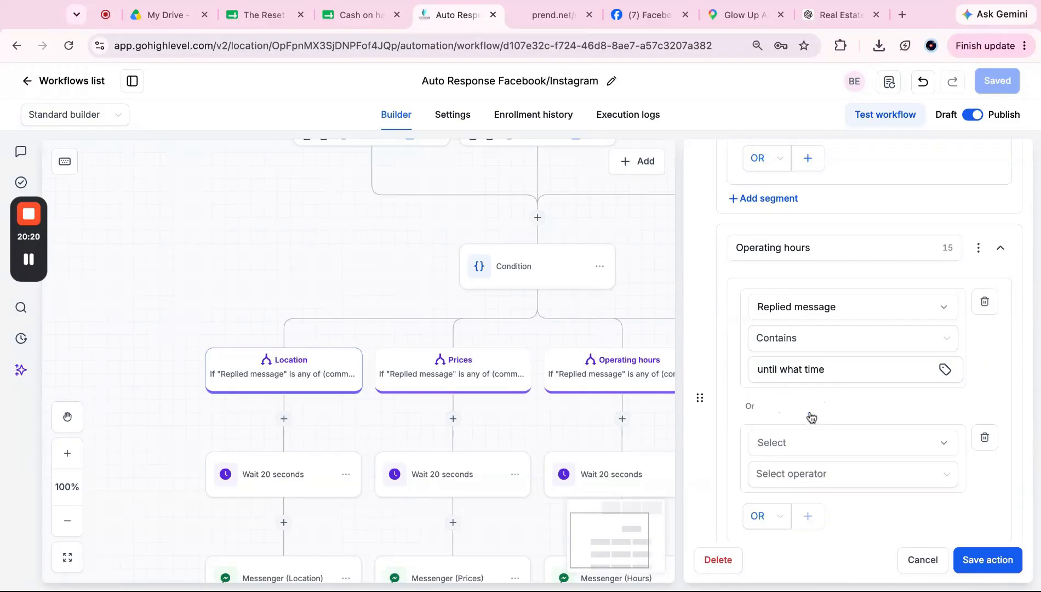
left_click(798, 443)
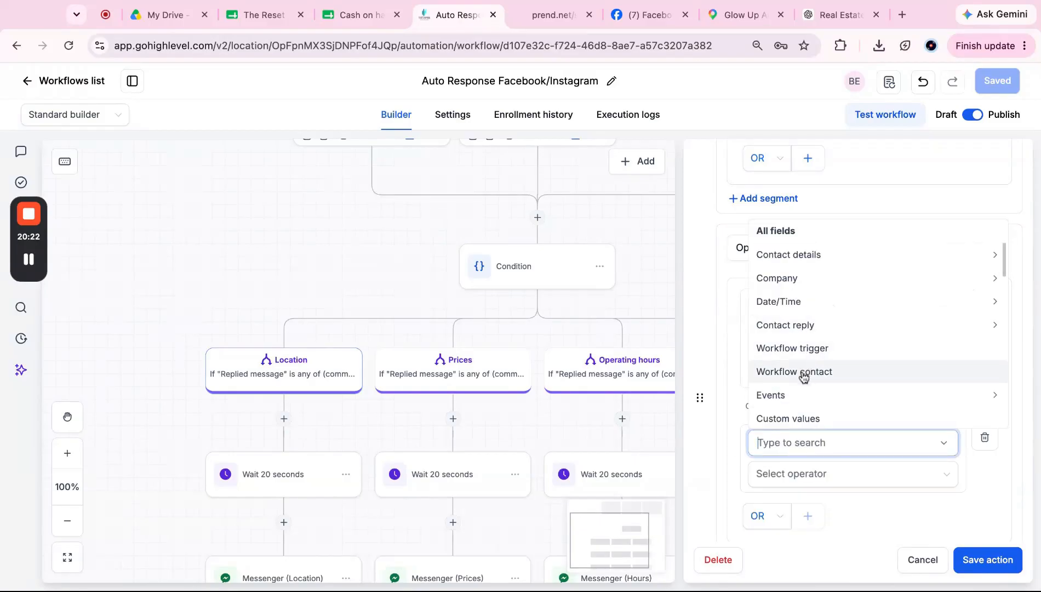
left_click(819, 328)
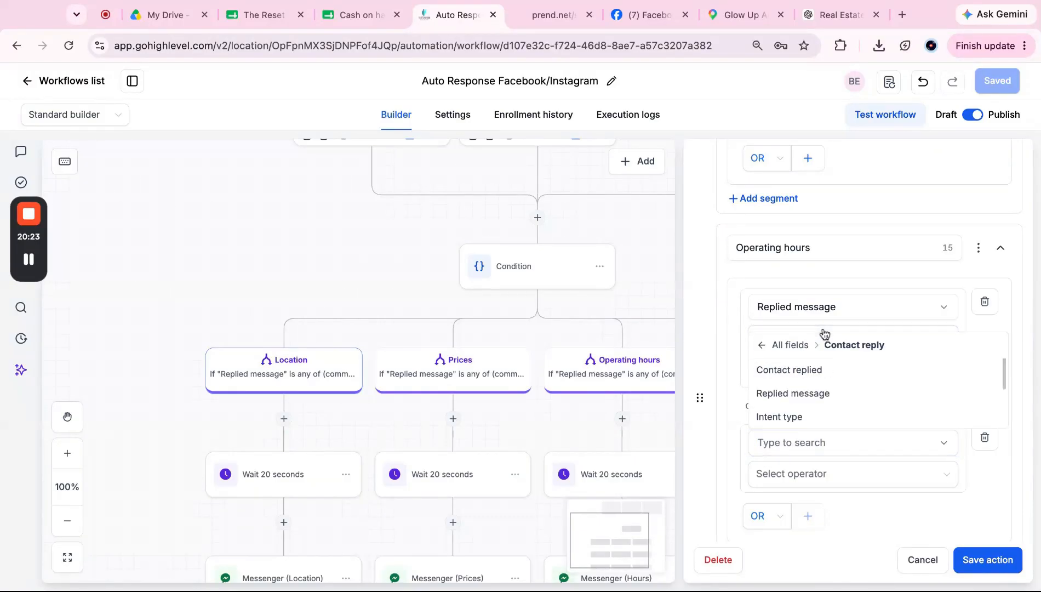
left_click(806, 394)
left_click(800, 474)
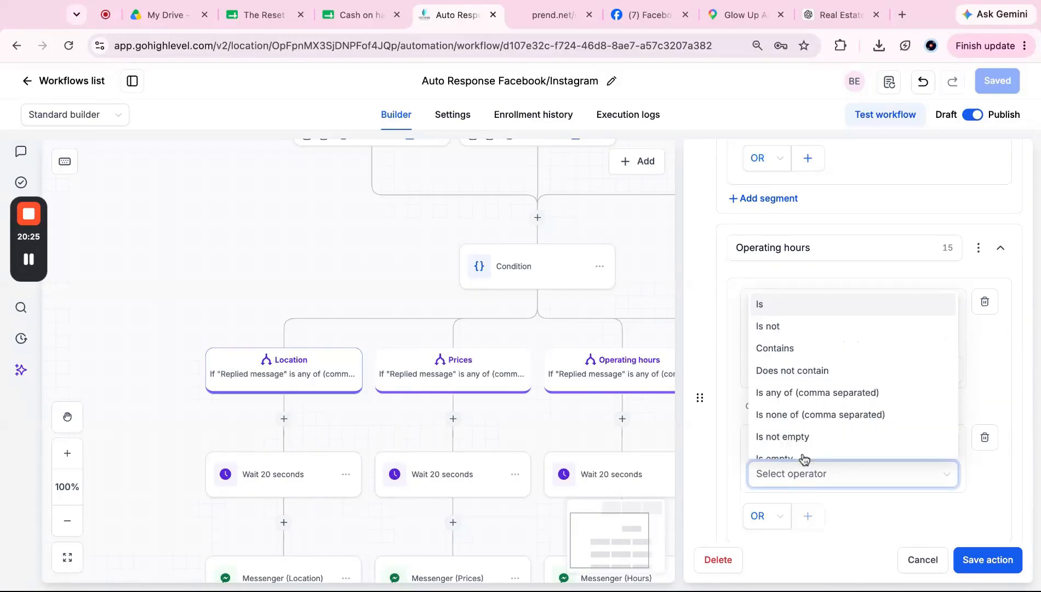
left_click(821, 347)
scroll(811, 418, "down", 2)
left_click(801, 409)
key("super+v")
left_click(824, 411, "shift")
key("BackSpace")
key("Left")
key("shift+Home")
key("BackSpace")
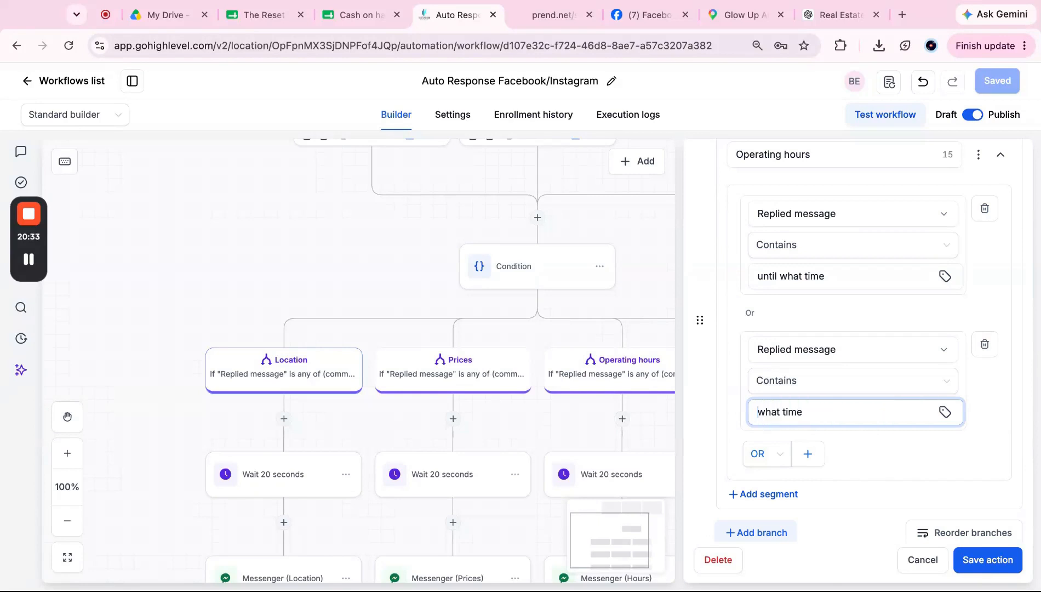
Step: Add an OR condition: Replied message Contains 'time'
left_click(808, 454)
left_click(818, 381)
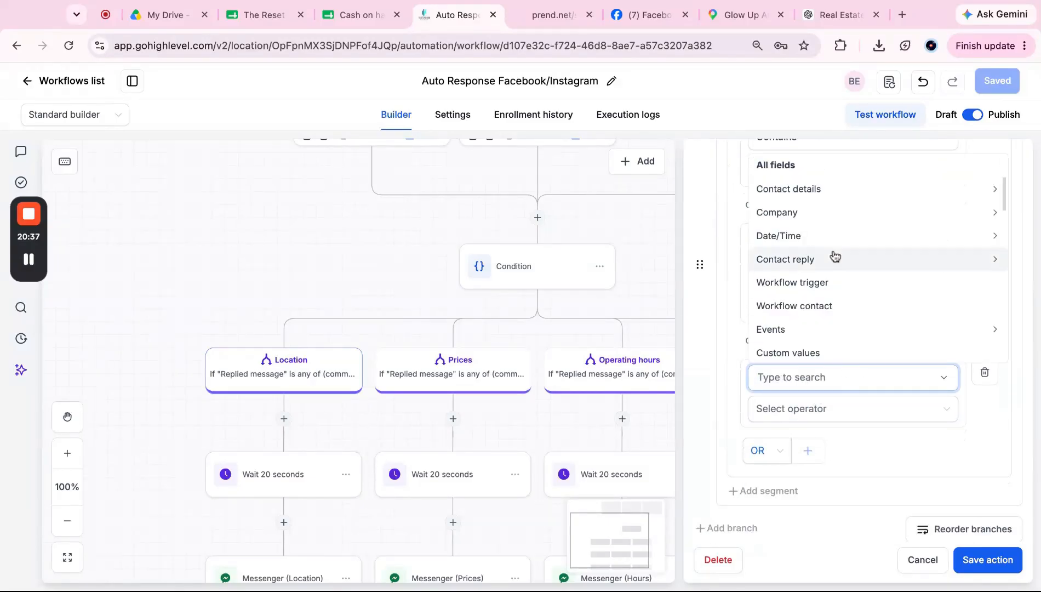
left_click(825, 271)
left_click(815, 328)
left_click(813, 408)
left_click(820, 289)
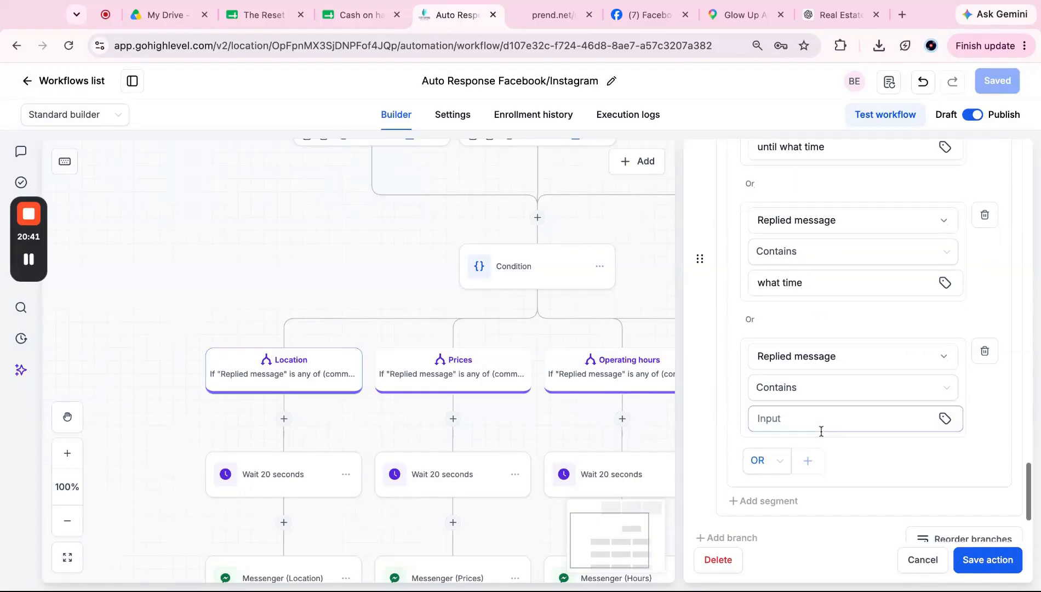
left_click(819, 405)
key("ctrl+v")
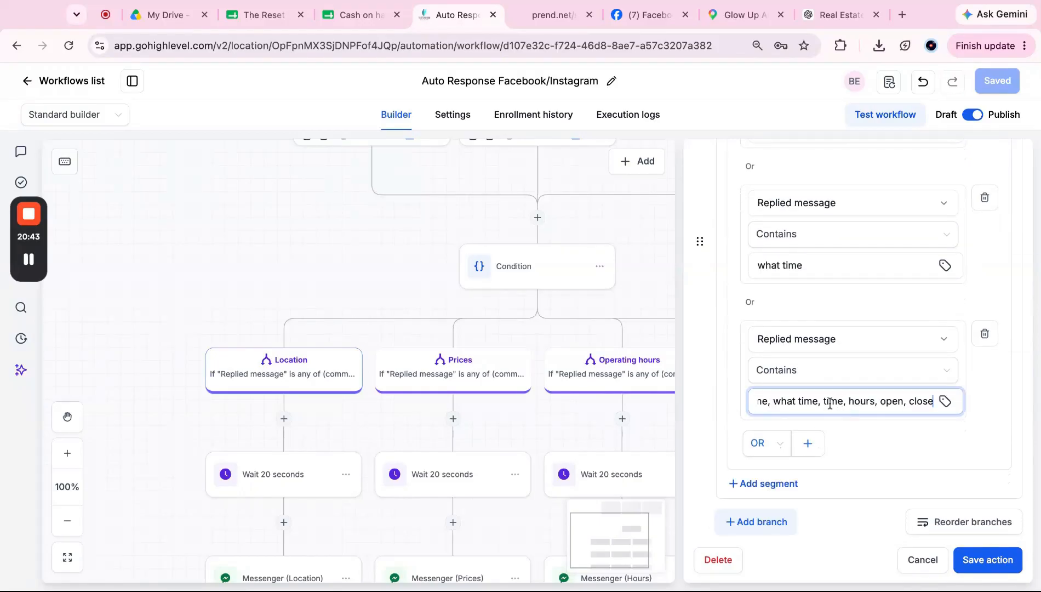
left_click(849, 402)
key("shift+End")
type("h")
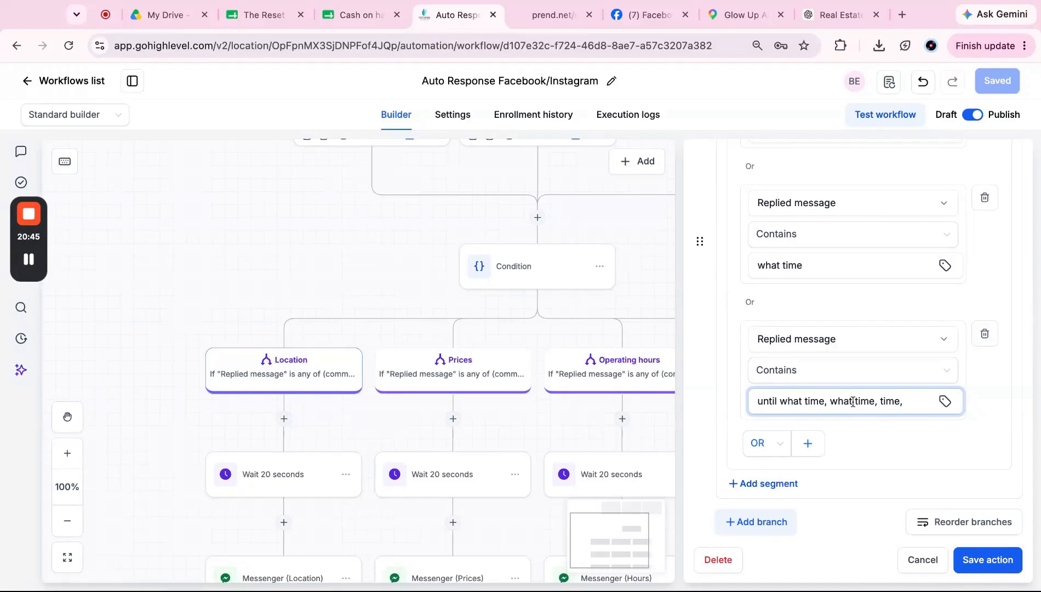
key("shift+Home")
key("BackSpace")
Step: Add a fourth OR condition on Replied message, ready to choose its operator
left_click(808, 445)
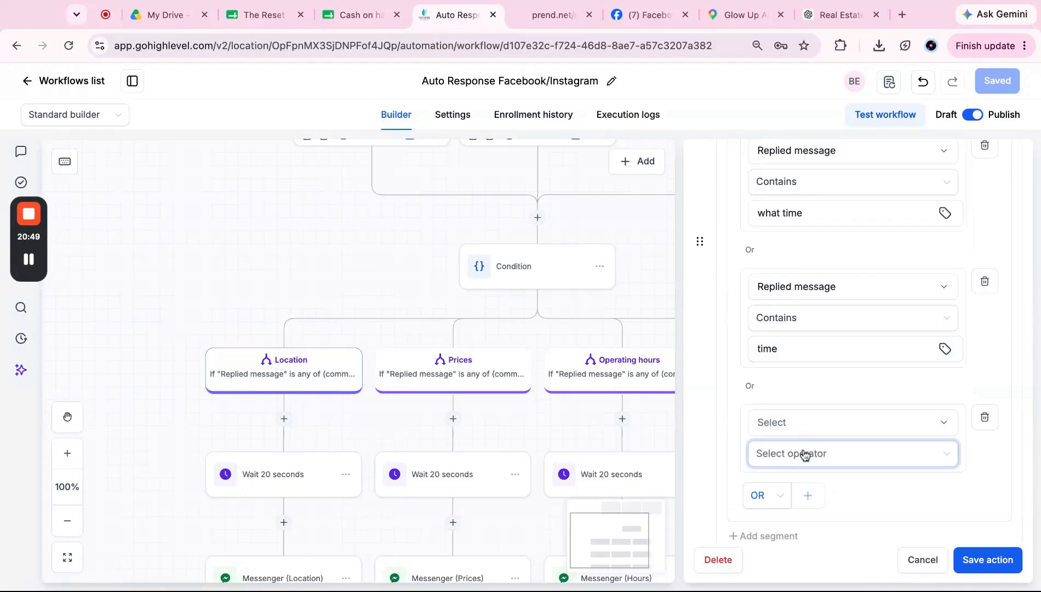
left_click(805, 422)
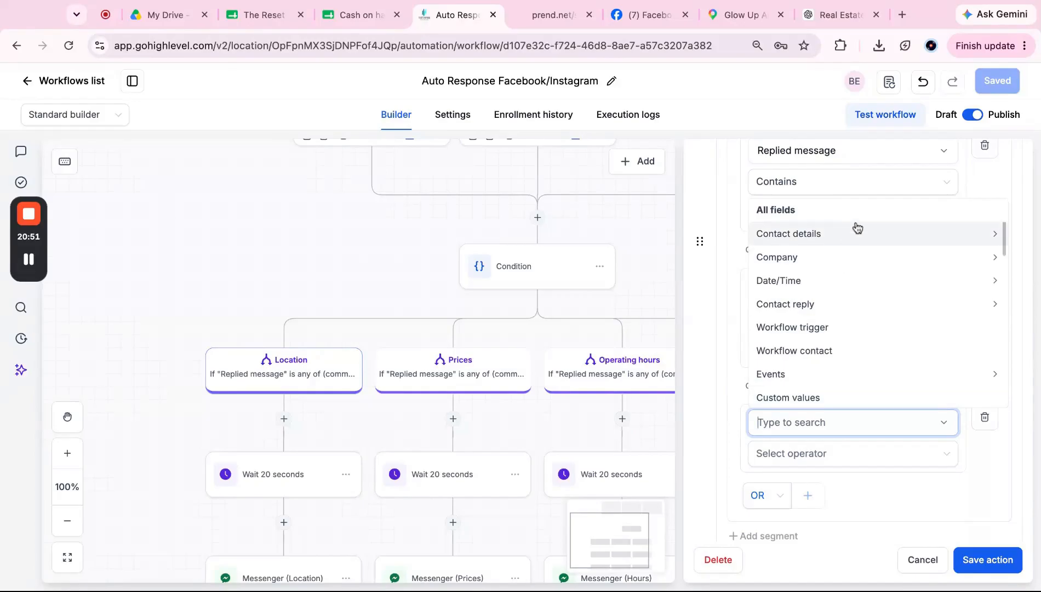
left_click(849, 306)
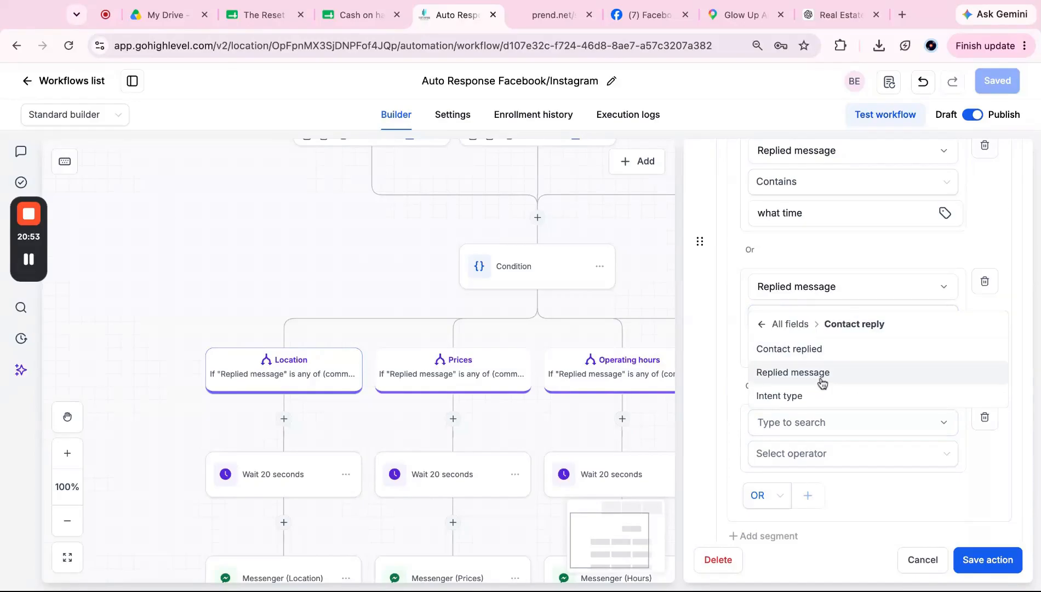
left_click(822, 382)
left_click(813, 454)
Step: Make the empty Operating hours row match replies containing 'hours'
left_click(833, 327)
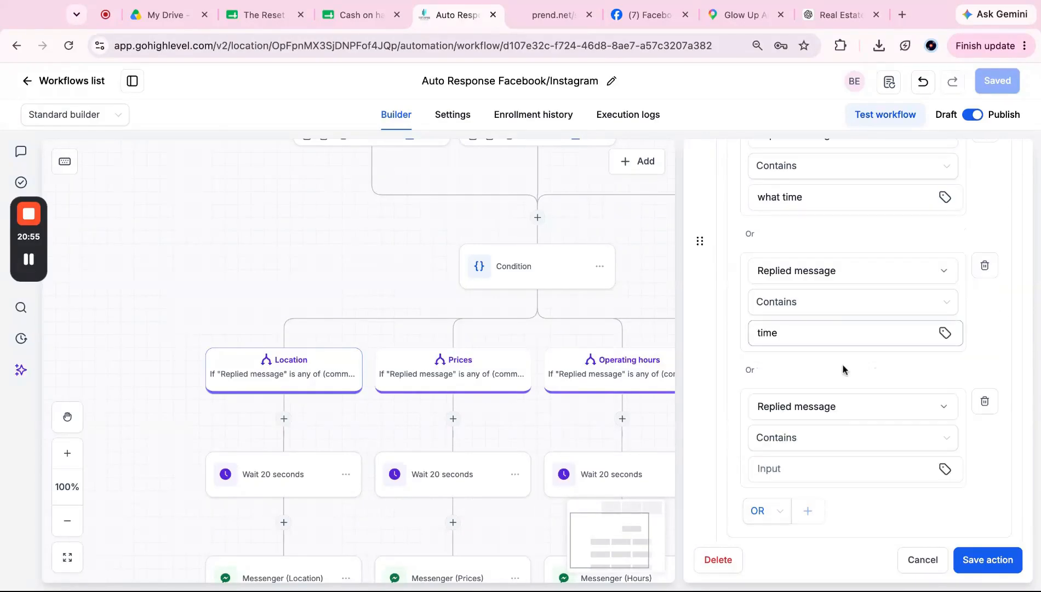
scroll(842, 370, "down", 2)
left_click(839, 406)
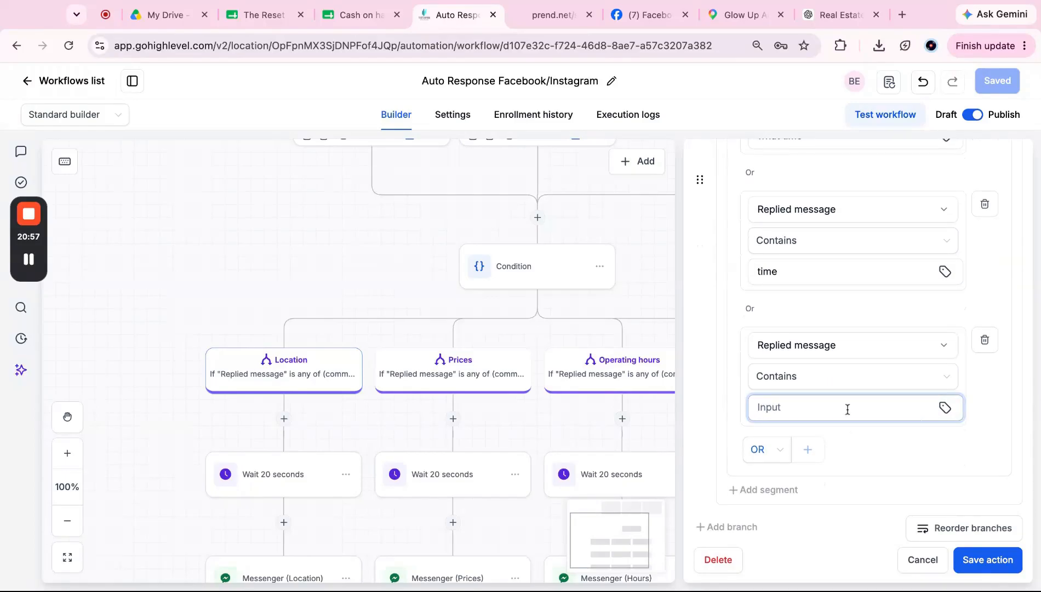
key("ctrl+v")
left_click(879, 406, "shift")
key("BackSpace")
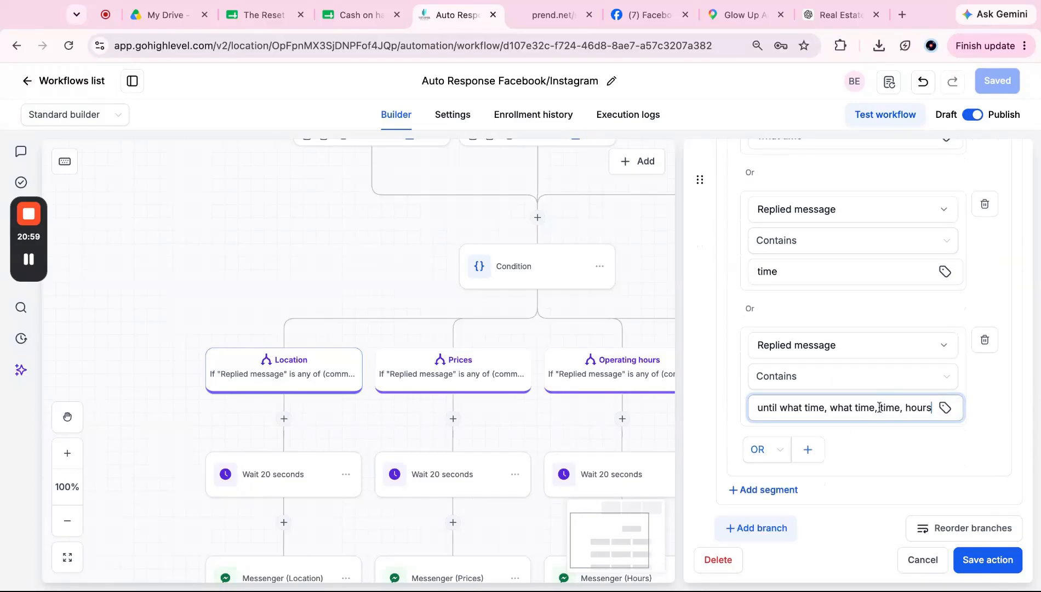
key("shift+Home")
key("BackSpace")
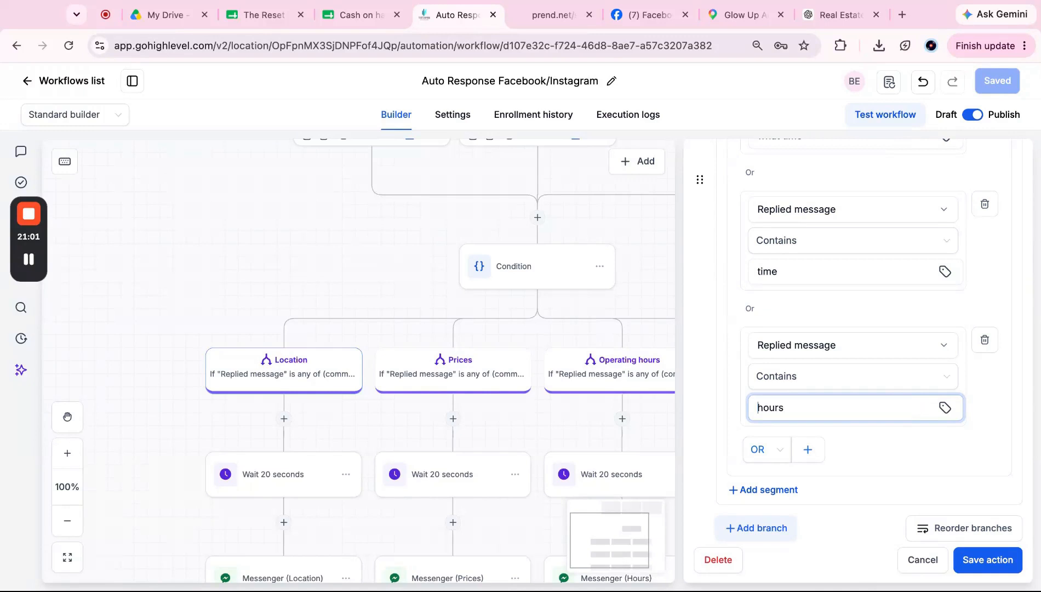
Step: Add an OR condition: replied message contains 'open'
left_click(817, 449)
left_click(815, 431)
type("replied")
left_click(830, 404)
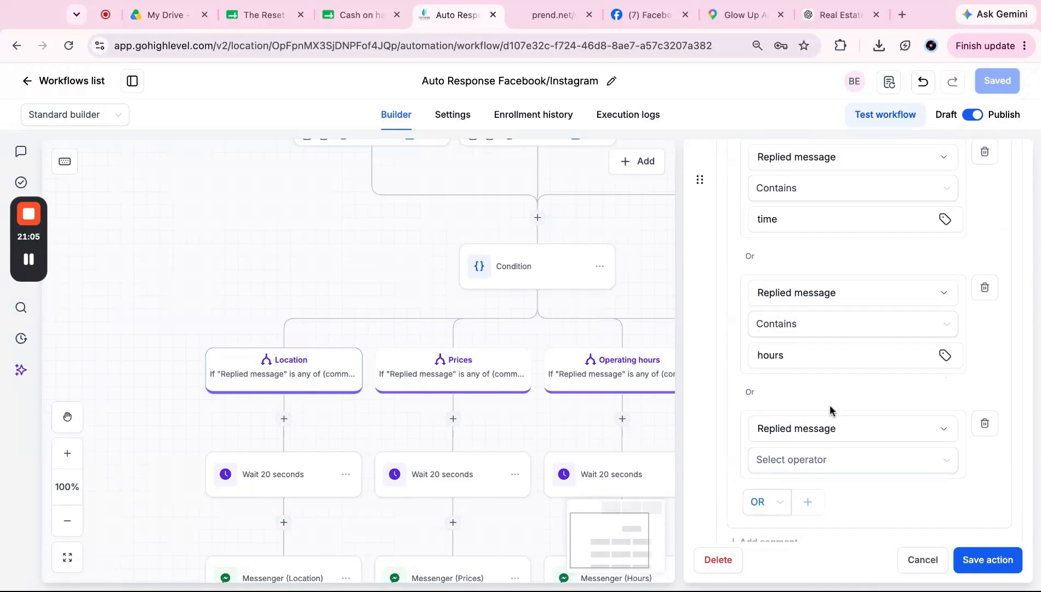
left_click(824, 458)
left_click(830, 334)
scroll(839, 449, "down", 2)
left_click(832, 415)
key("ctrl+v")
left_click(880, 412)
key("shift+Home")
key("BackSpace")
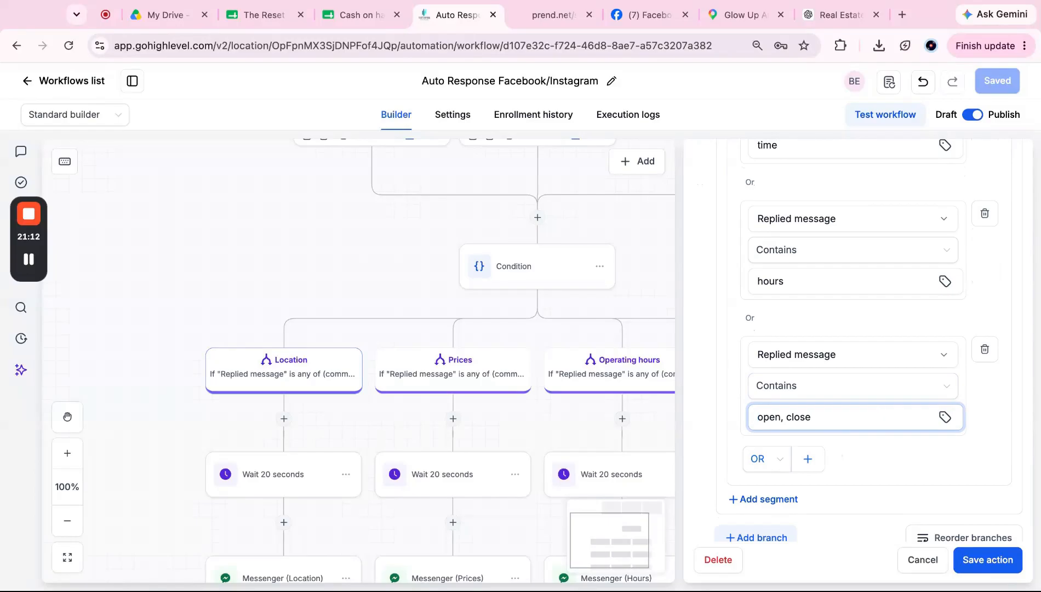
key("shift+End")
key("BackSpace")
Step: Add another OR condition: replied message contains 'close'
left_click(817, 460)
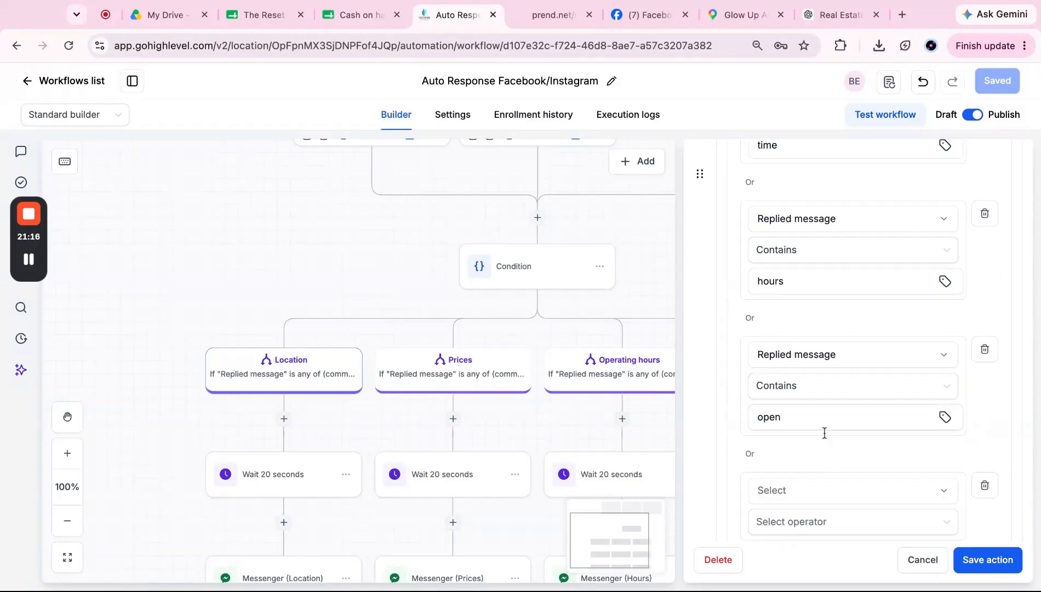
scroll(844, 417, "down", 1)
left_click(865, 383)
type("re")
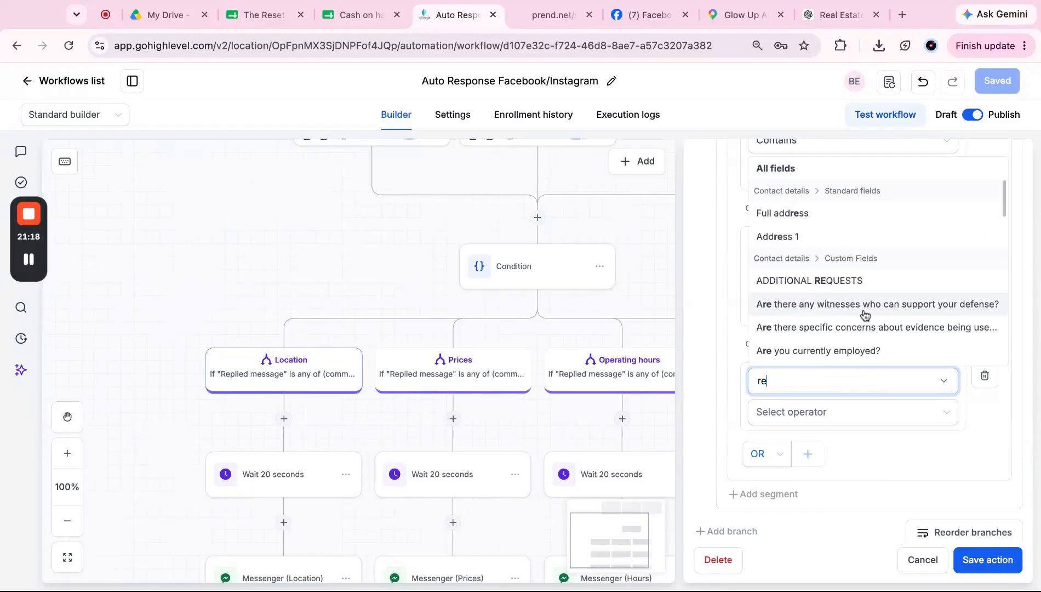
type("pli")
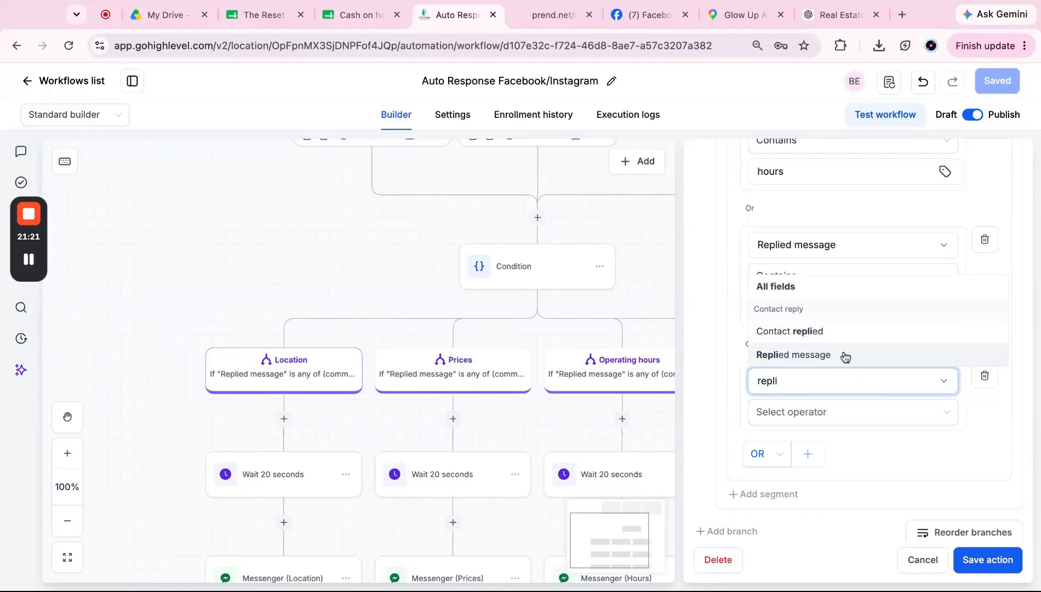
left_click(846, 355)
left_click(833, 421)
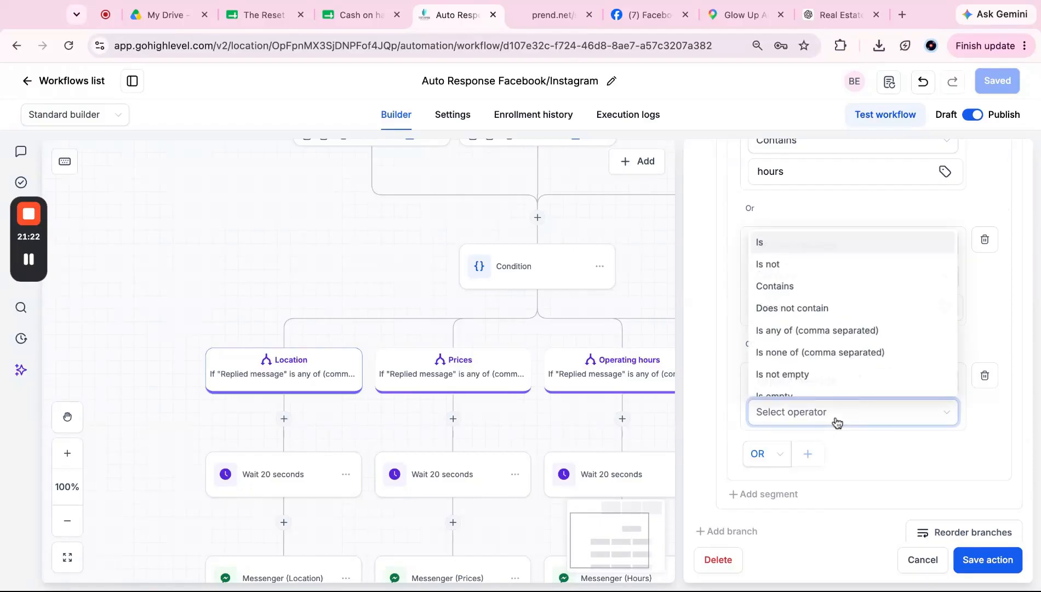
left_click(839, 283)
left_click(827, 447)
type("close")
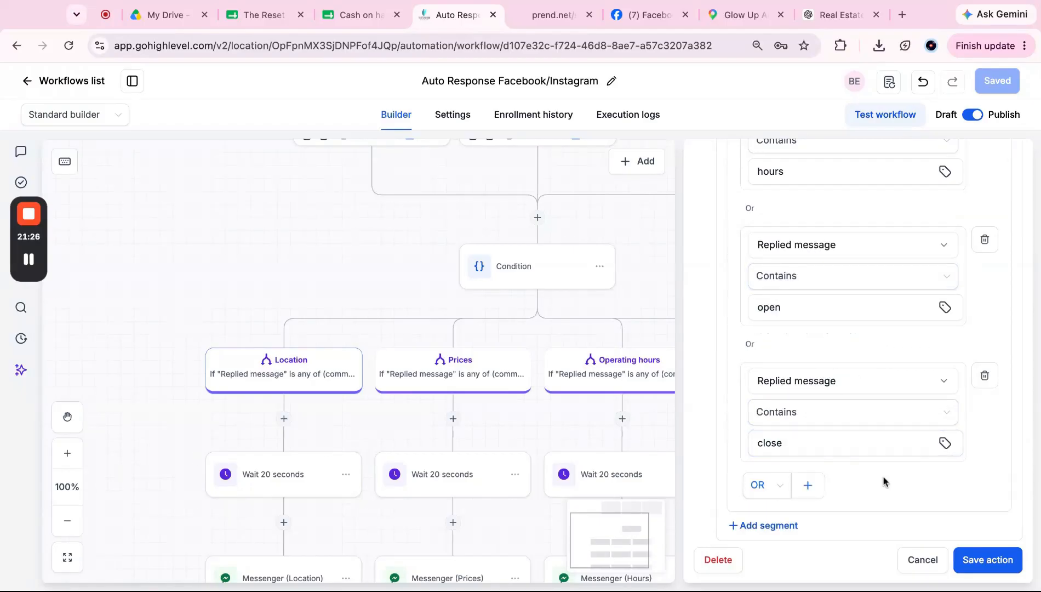
scroll(884, 482, "down", 15)
scroll(877, 356, "up", 2)
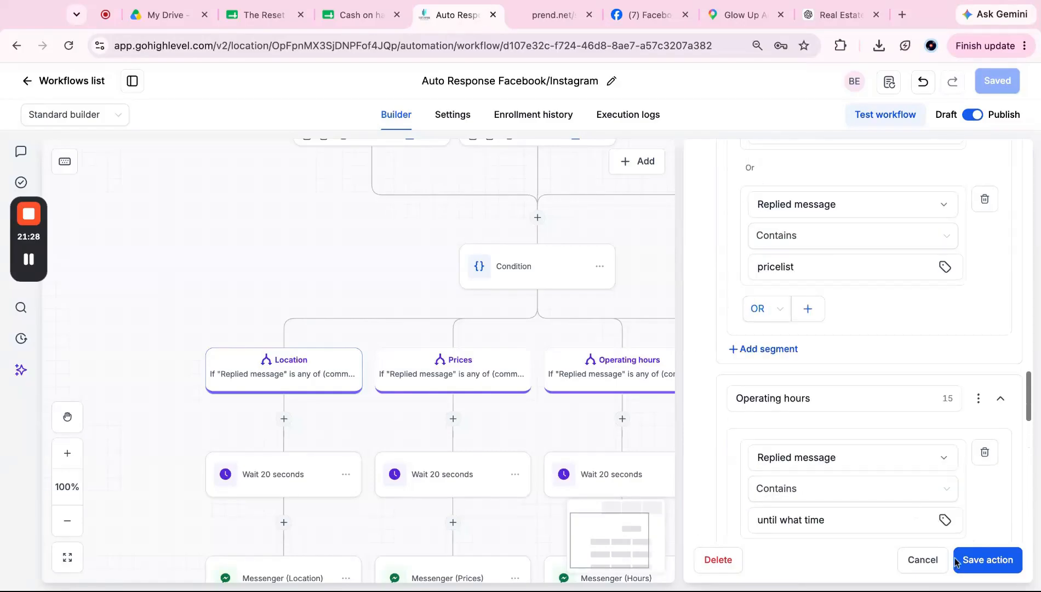
Step: Save the condition and the workflow, then return to the Facebook page for testing
left_click(986, 559)
left_click(998, 82)
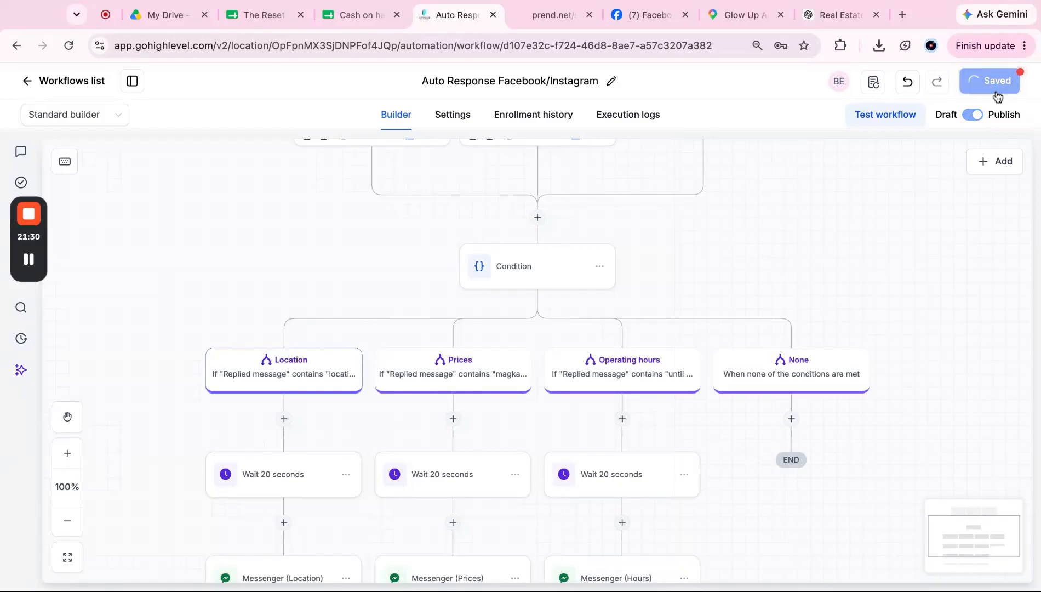
scroll(639, 372, "down", 3)
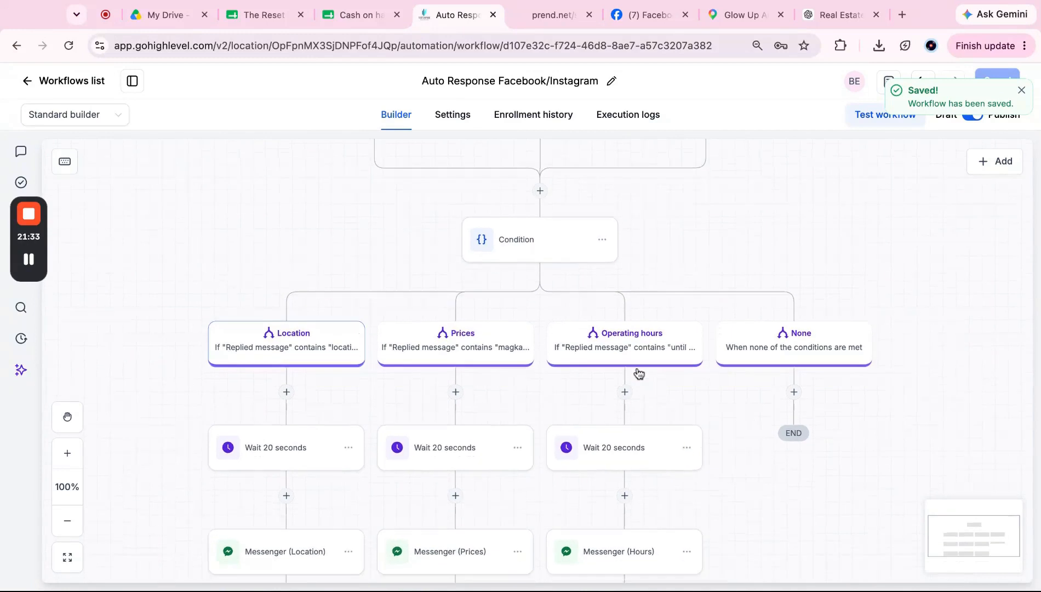
left_click(648, 16)
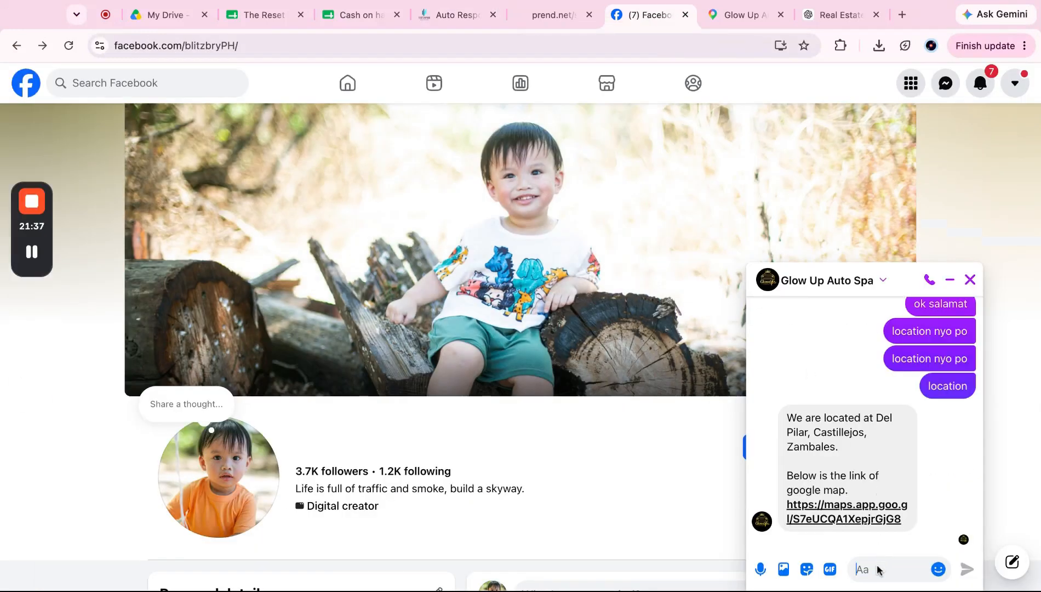
Step: Send the test message 'location nyo po' in the Glow Up Auto Spa chat
type("locatuib bn")
key("BackSpace")
key("BackSpace")
key("BackSpace")
key("BackSpace")
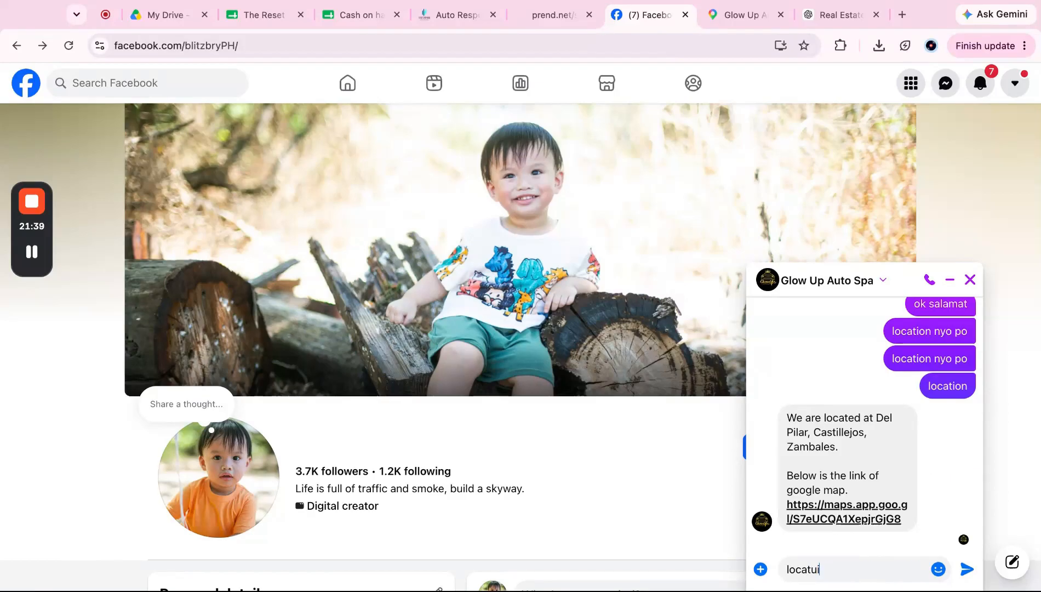
type("ion nyo po")
key("Return")
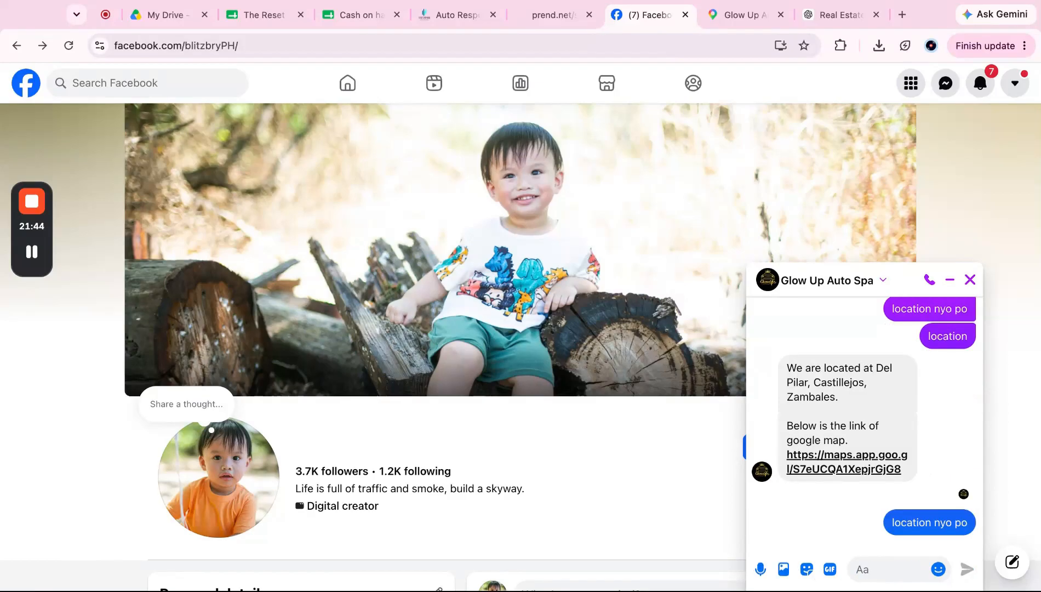
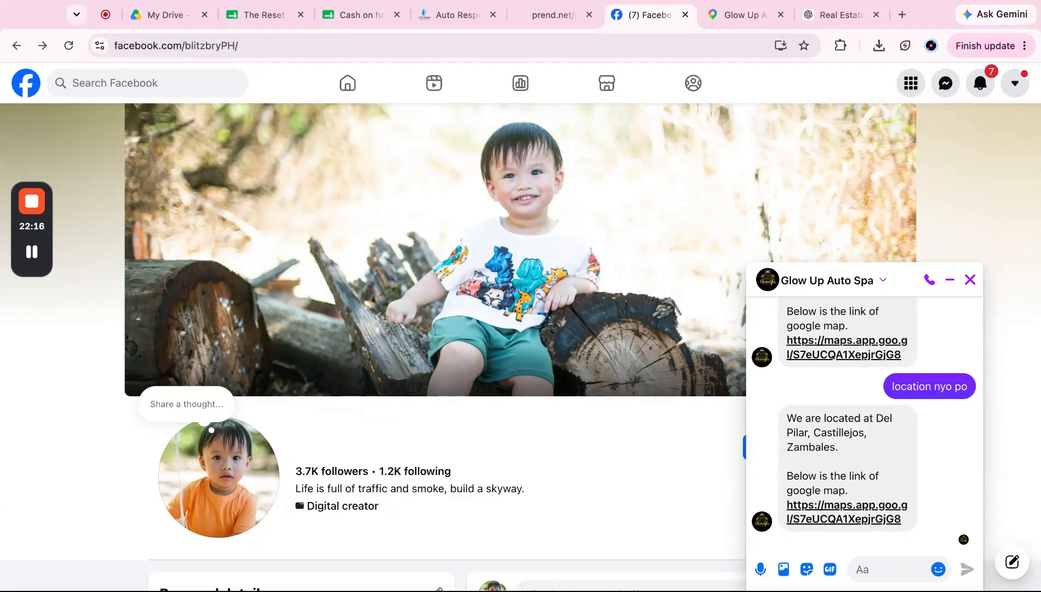
Step: Send the test message 'anong oras po kayo nagoopen' to Glow Up Auto Spa
type("anong oras po")
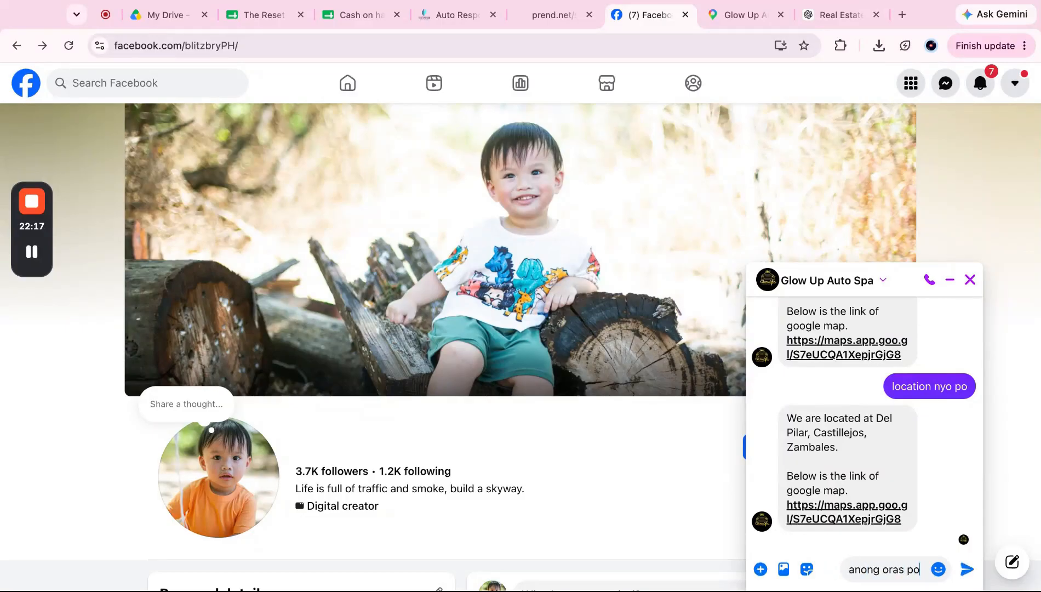
type(" kayo nagoopen")
key("Return")
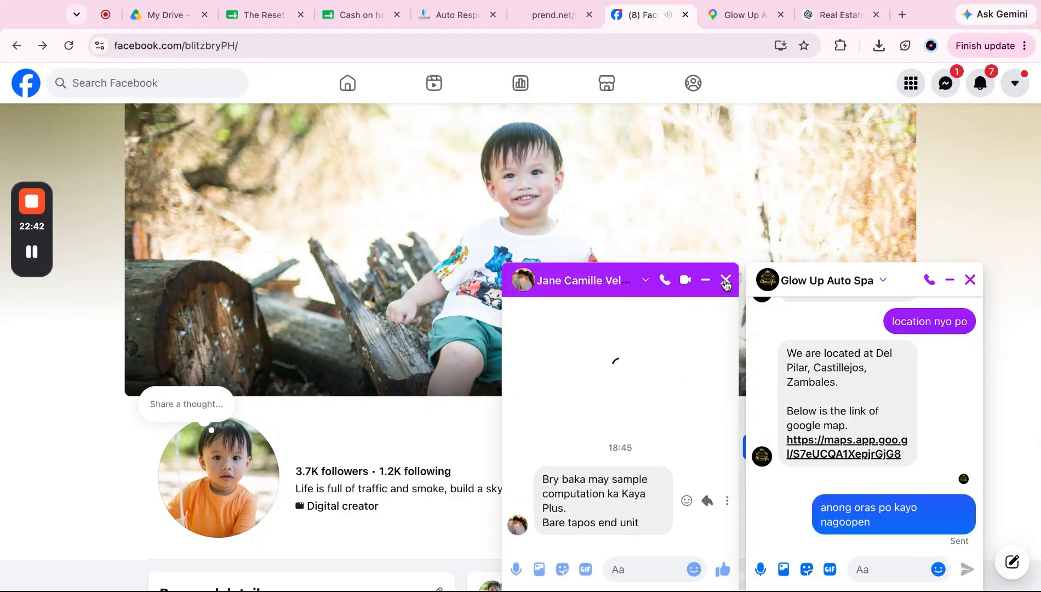
Step: Close the unrelated chat and photo viewer, then return to the Auto Response workflow
left_click(726, 281)
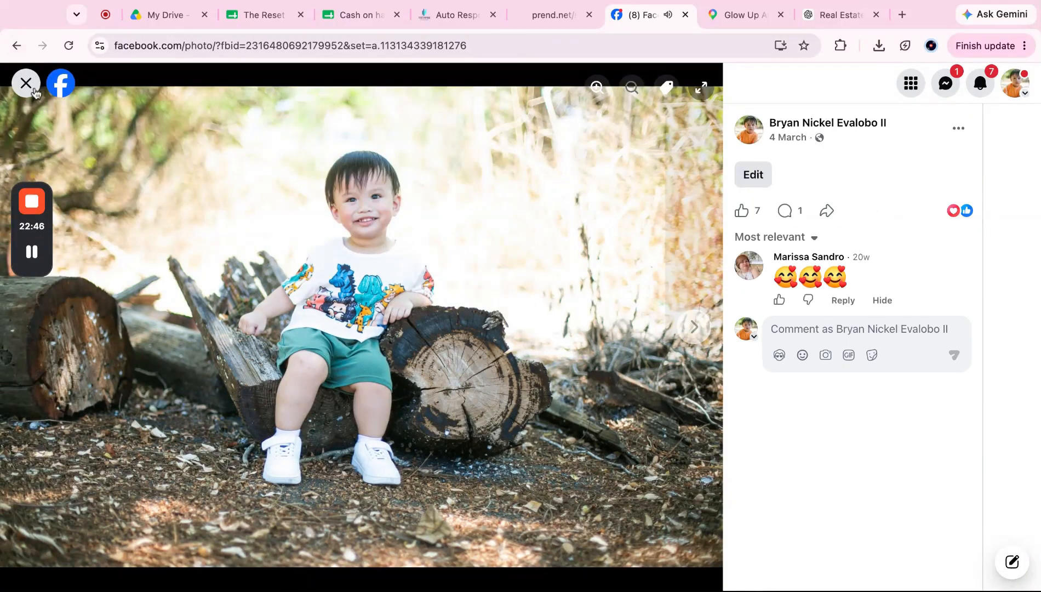
left_click(25, 83)
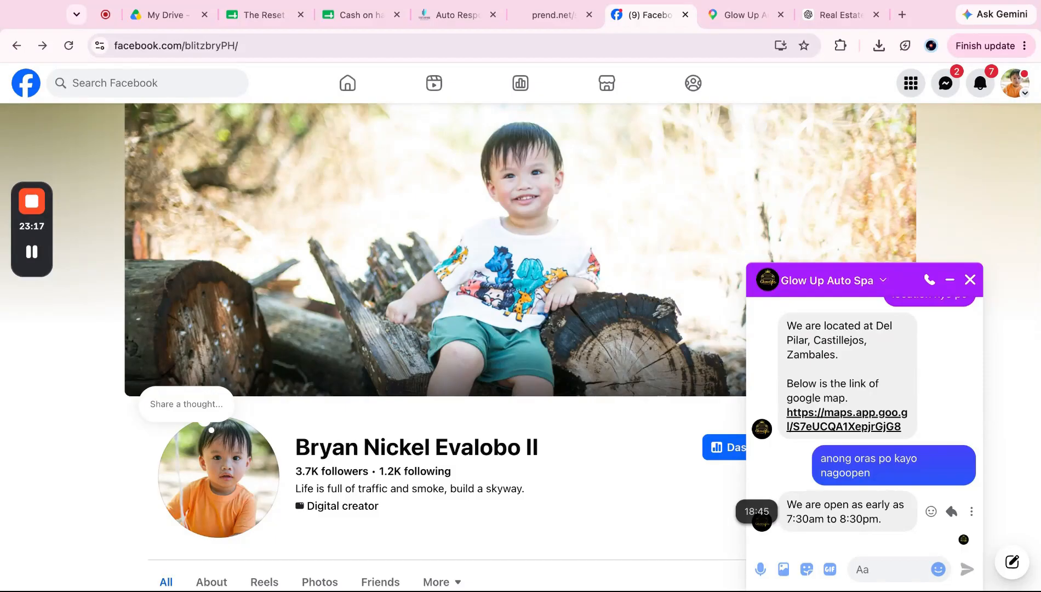
left_click(458, 17)
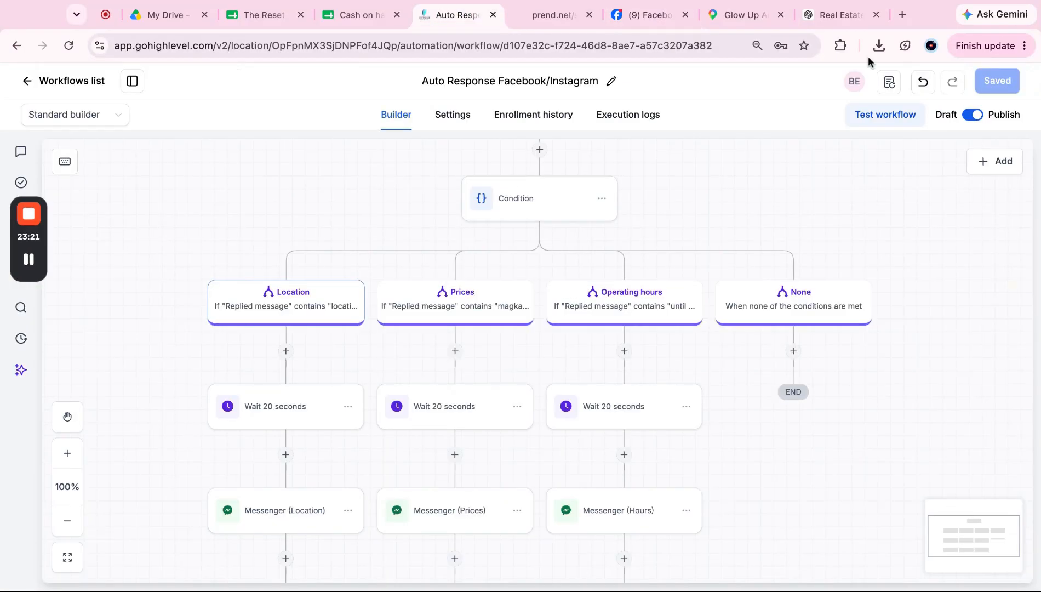